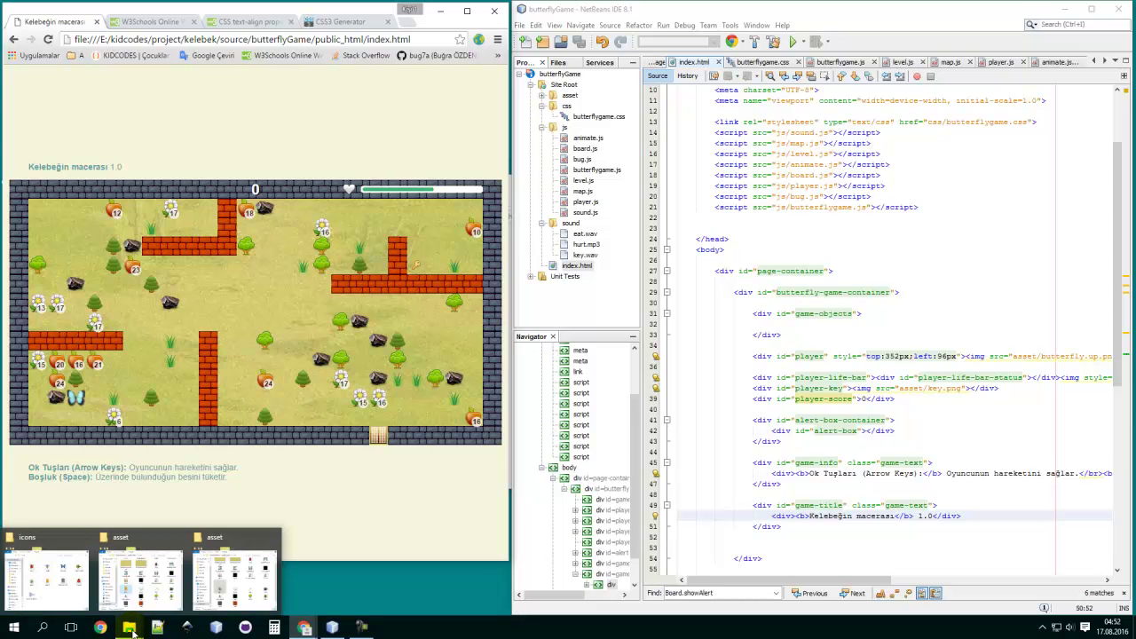
# Close the NetBeans code editor and the three reference tabs in the browser, keeping only the game page open.
pyautogui.click(835, 338)
pyautogui.click(835, 338)
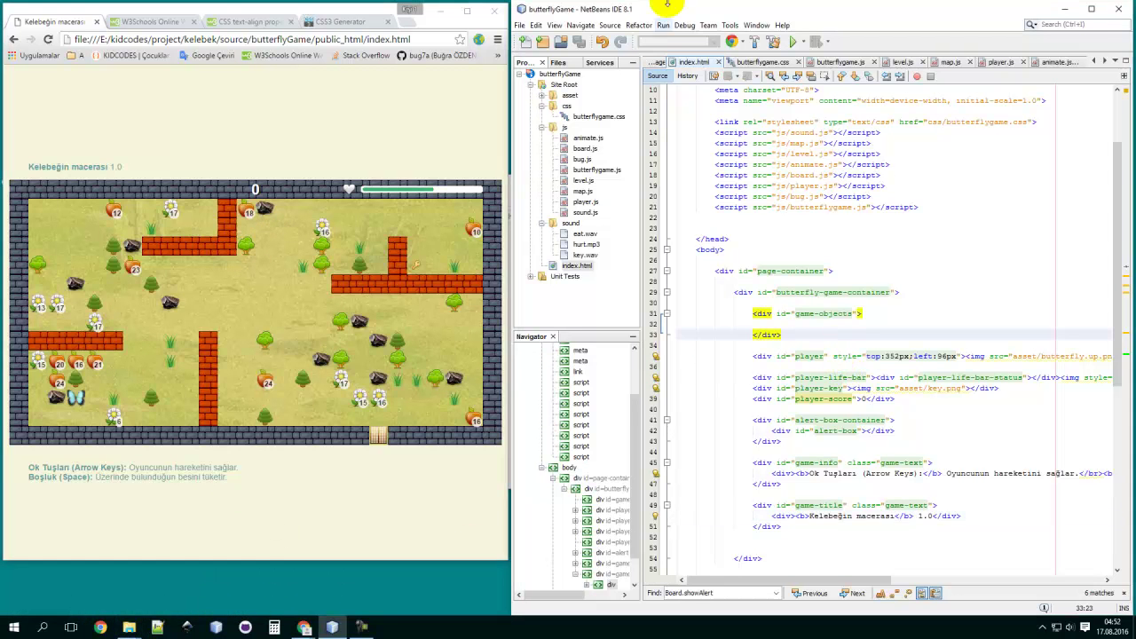
pyautogui.click(1116, 12)
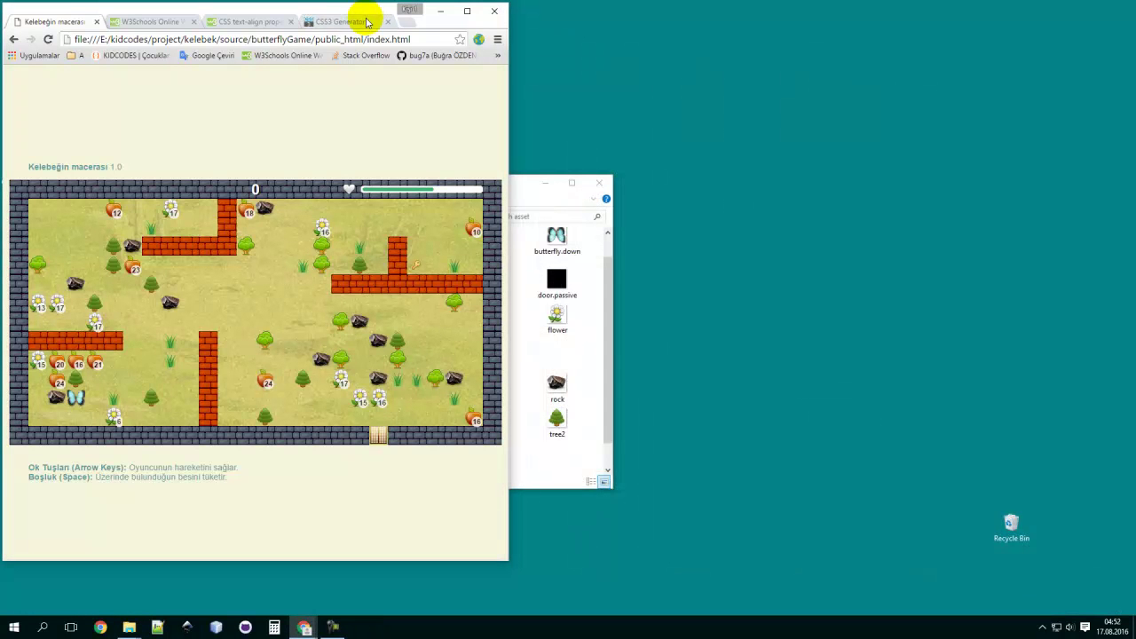
pyautogui.click(388, 22)
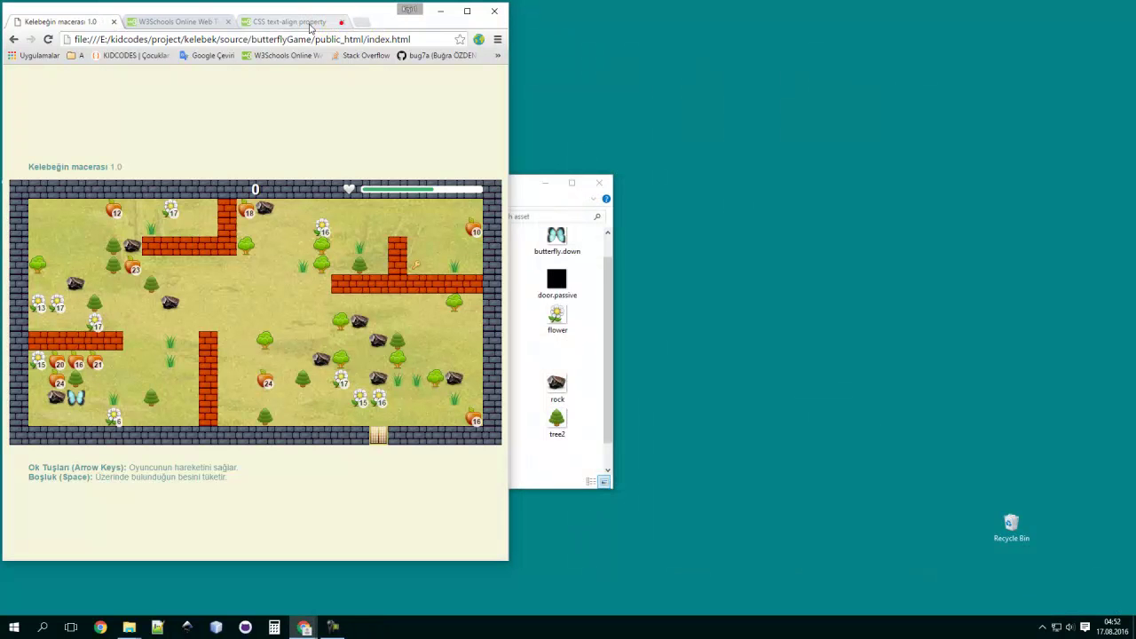
pyautogui.click(341, 21)
pyautogui.click(229, 21)
# Arrange the browser and asset folder windows side by side, widening the browser and making the folder window taller.
pyautogui.moveTo(284, 10); pyautogui.dragTo(901, 13)
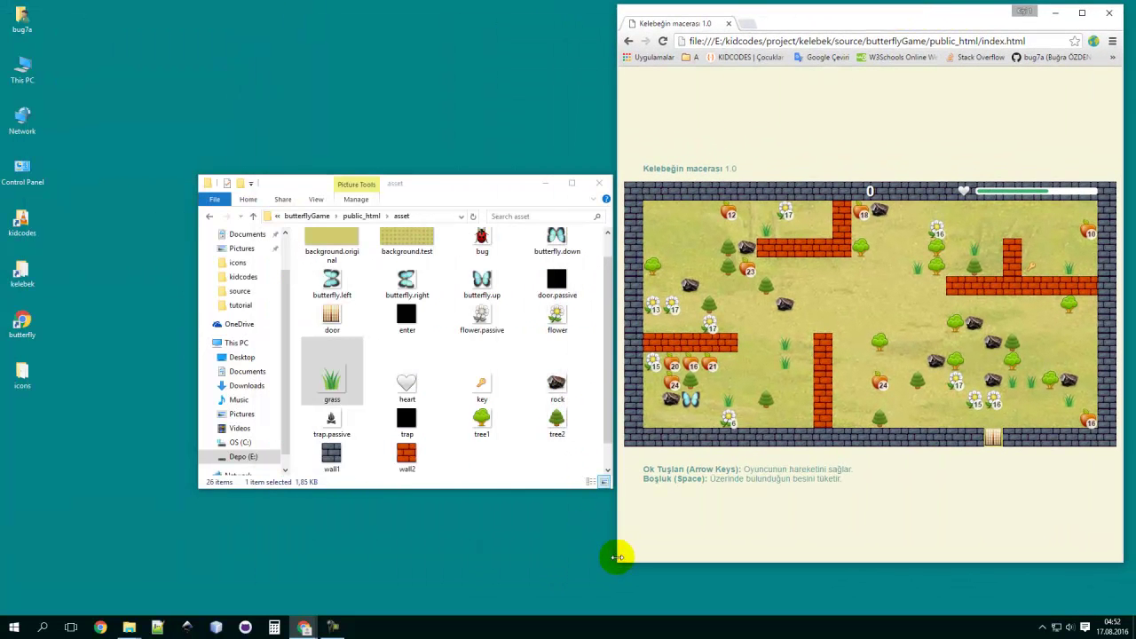
pyautogui.moveTo(616, 559); pyautogui.dragTo(434, 596)
pyautogui.moveTo(300, 187); pyautogui.dragTo(157, 120)
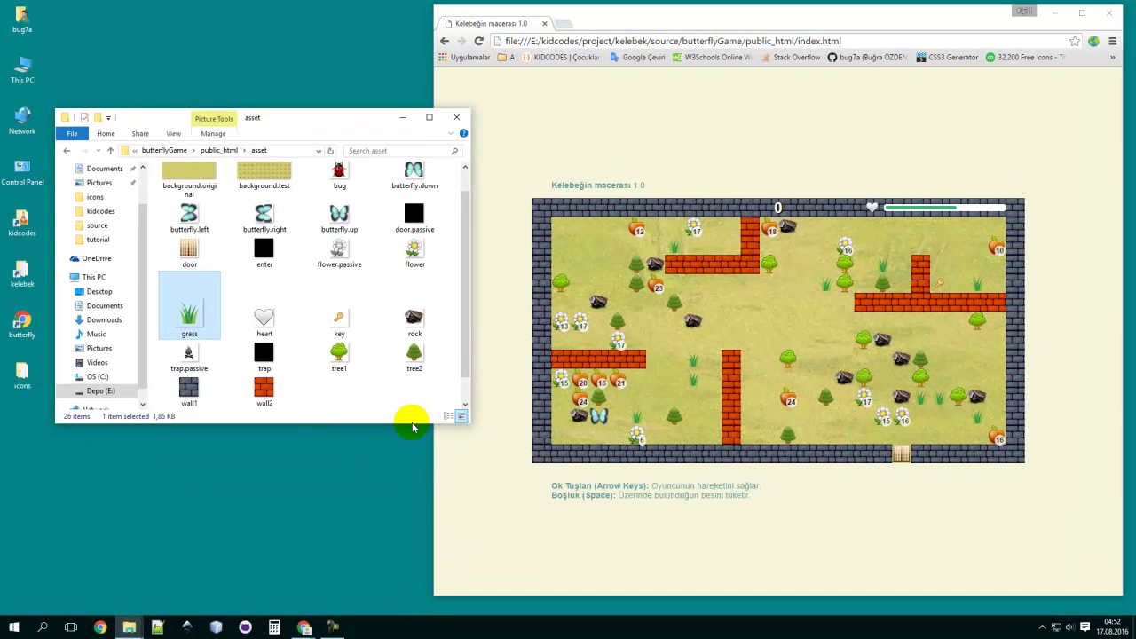
pyautogui.moveTo(412, 424); pyautogui.dragTo(411, 565)
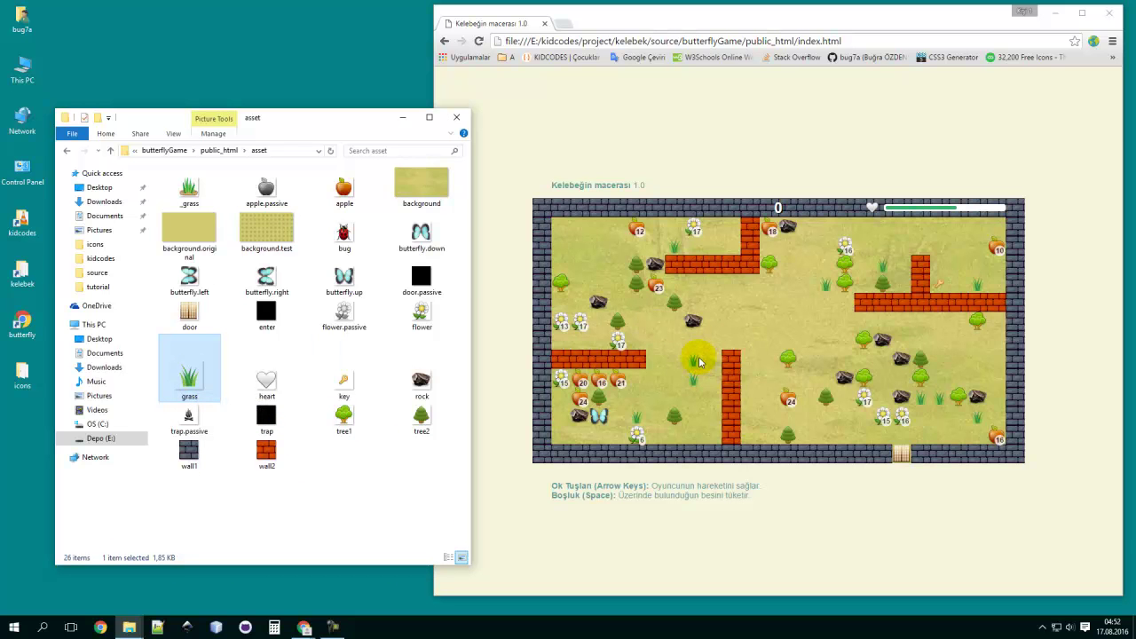
# Close the duplicate asset folder window and place the remaining one beside the icons folder window.
pyautogui.click(134, 628)
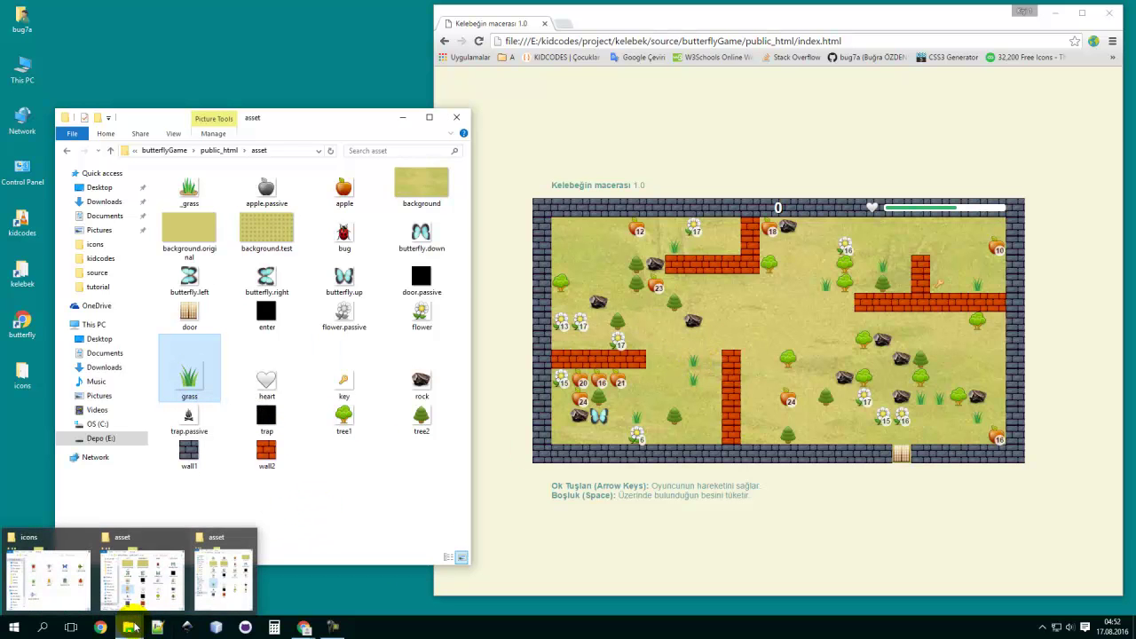
pyautogui.moveTo(145, 573)
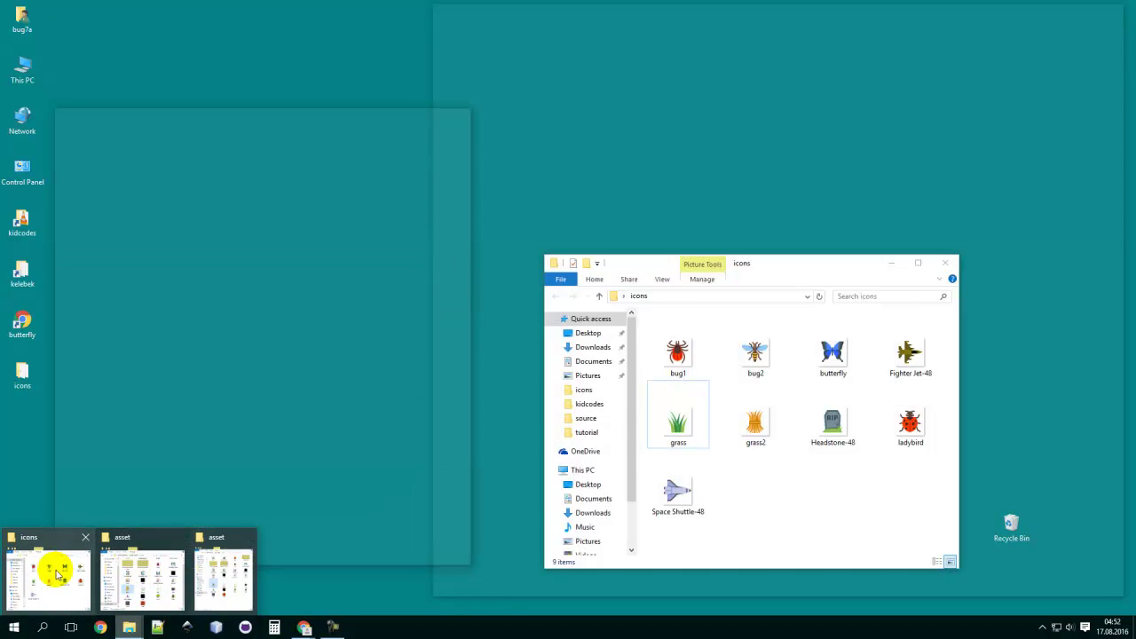
pyautogui.moveTo(208, 575)
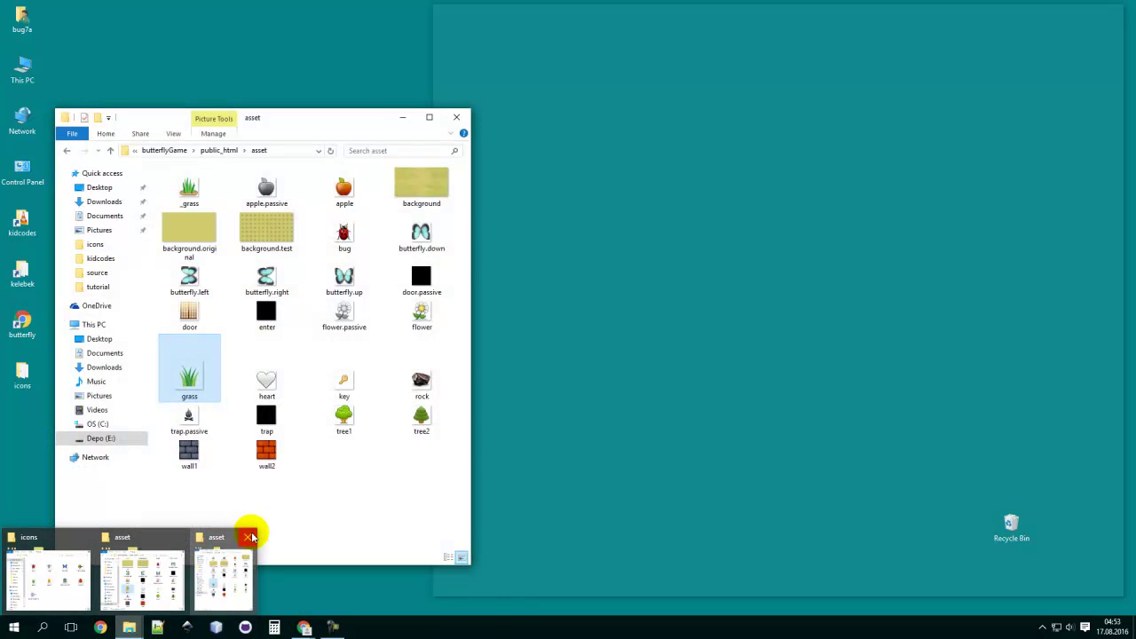
pyautogui.click(251, 537)
pyautogui.click(173, 575)
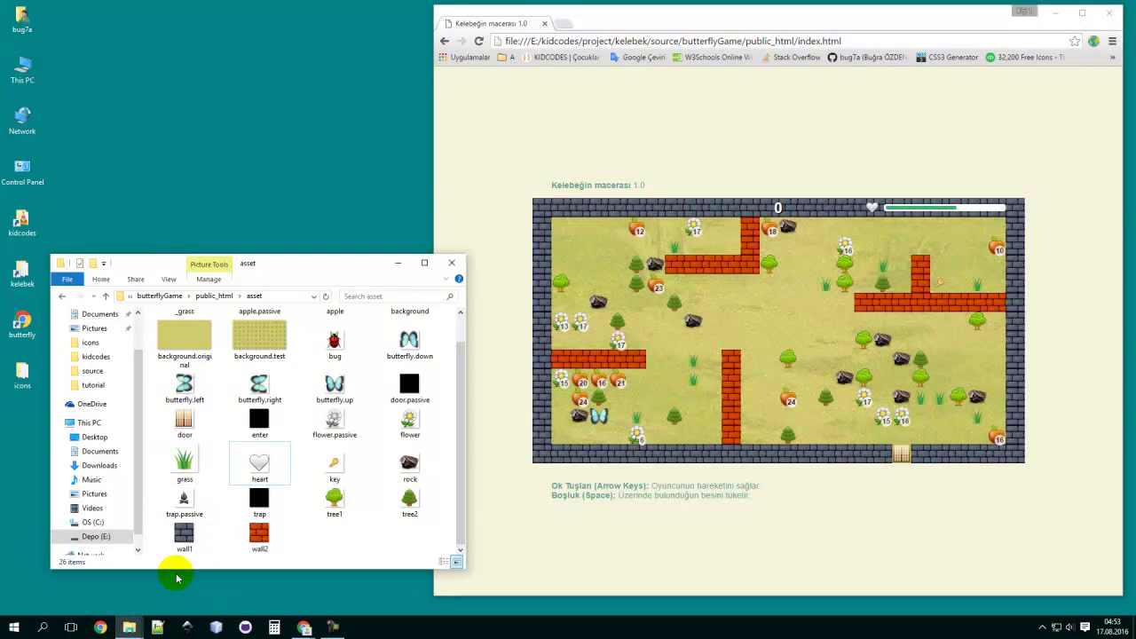
pyautogui.click(132, 627)
pyautogui.click(71, 583)
pyautogui.moveTo(322, 269); pyautogui.dragTo(340, 176)
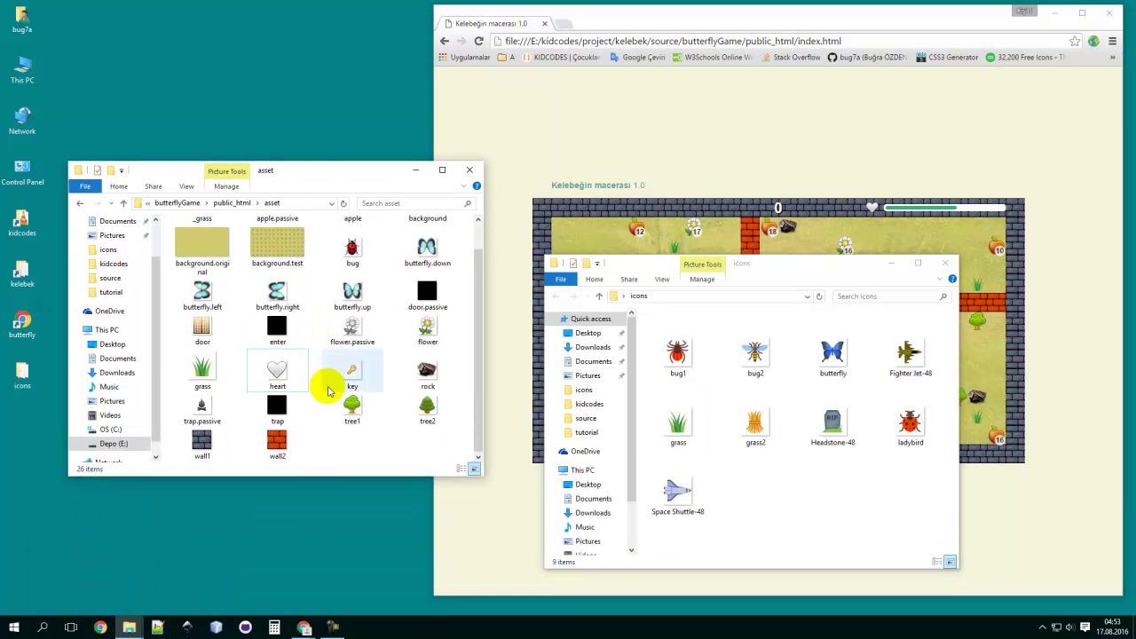
# Create a new folder named bugs inside the asset folder.
pyautogui.rightClick(338, 449)
pyautogui.moveTo(380, 423)
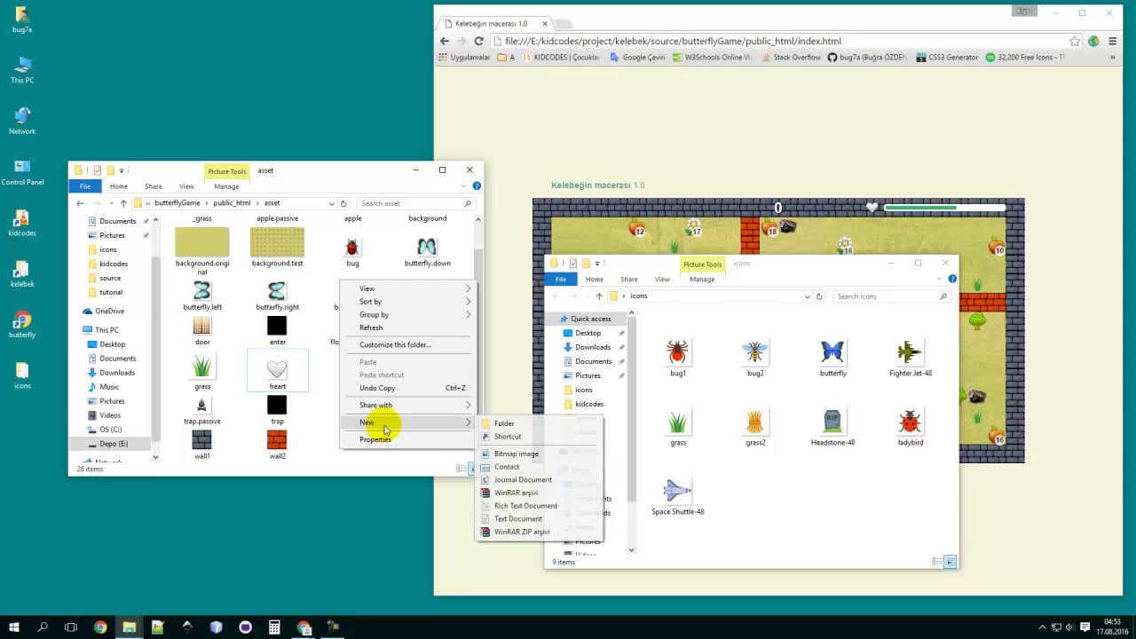
pyautogui.click(501, 425)
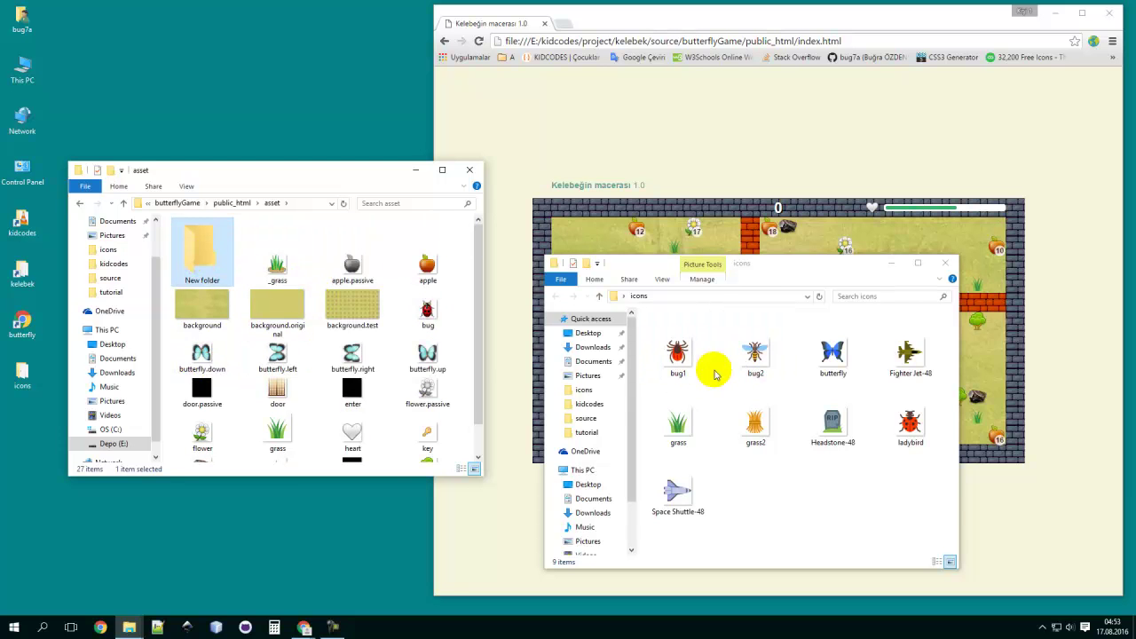
pyautogui.rightClick(199, 257)
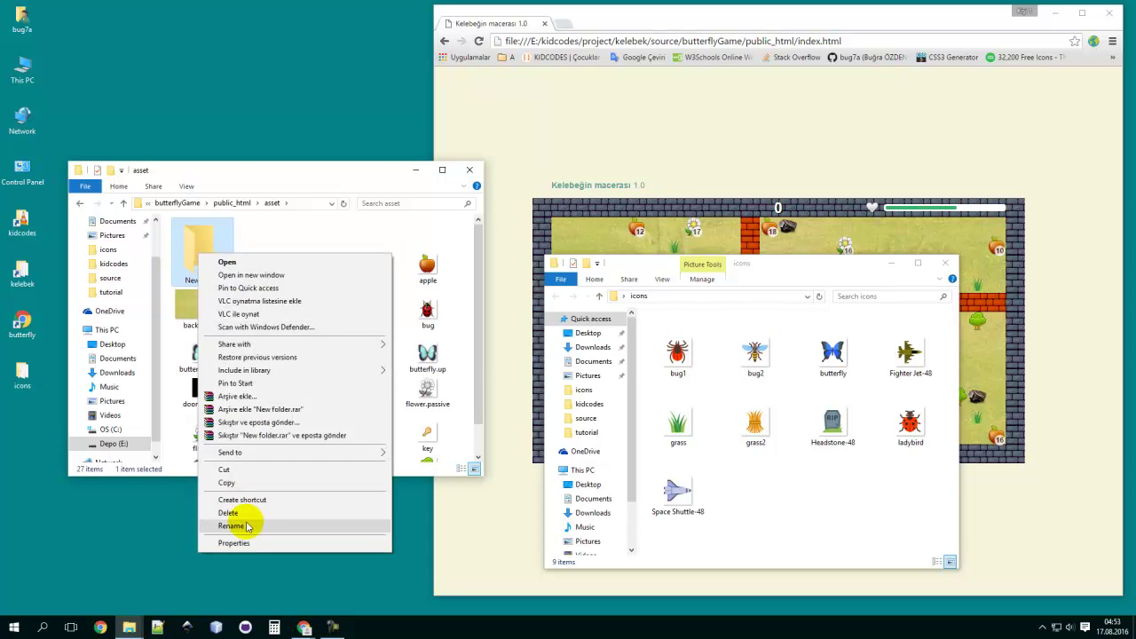
pyautogui.click(287, 520)
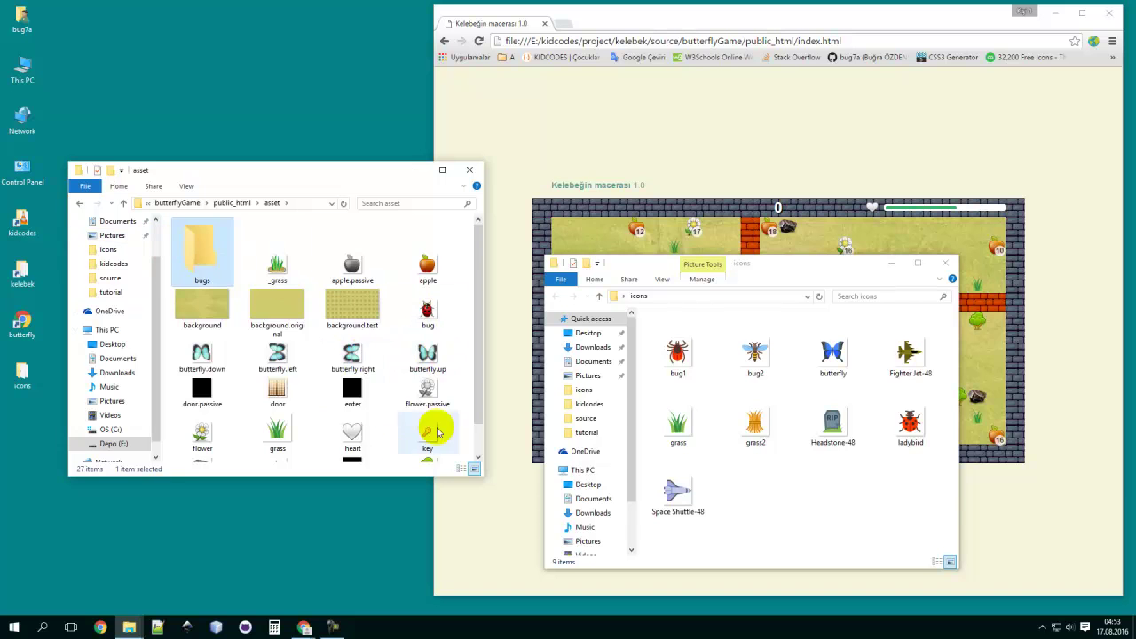
# Copy the bug1 and bug2 images from the icons folder into the bugs folder.
pyautogui.doubleClick(178, 255)
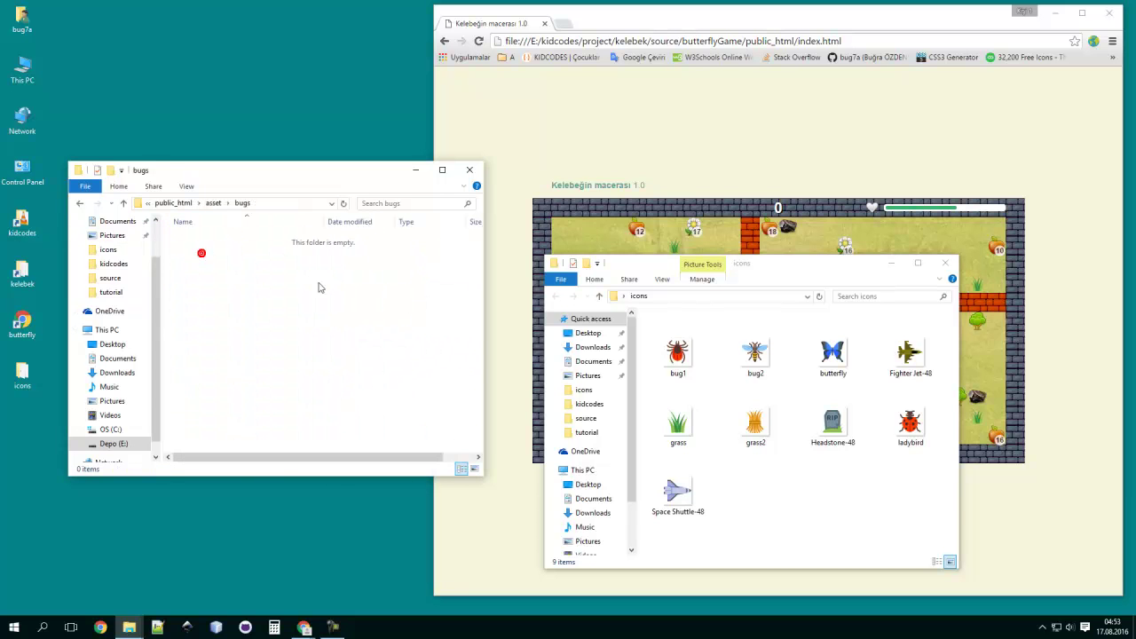
pyautogui.click(677, 355)
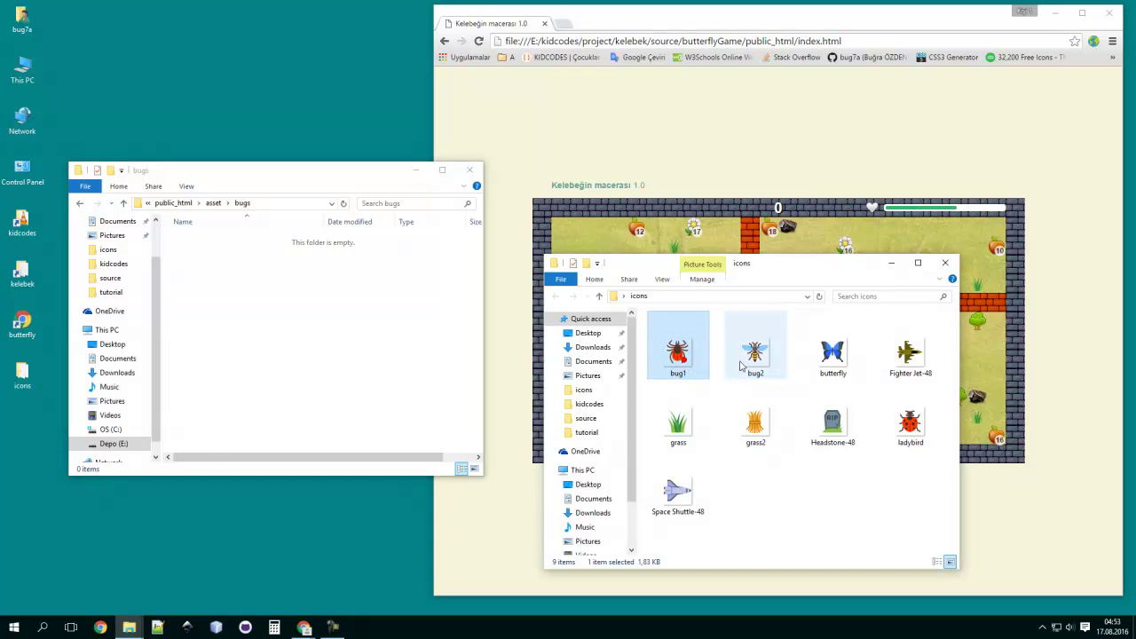
pyautogui.keyDown('ctrl'); pyautogui.click(755, 358); pyautogui.keyUp('ctrl')
pyautogui.moveTo(756, 358); pyautogui.dragTo(298, 335)
pyautogui.click(236, 300)
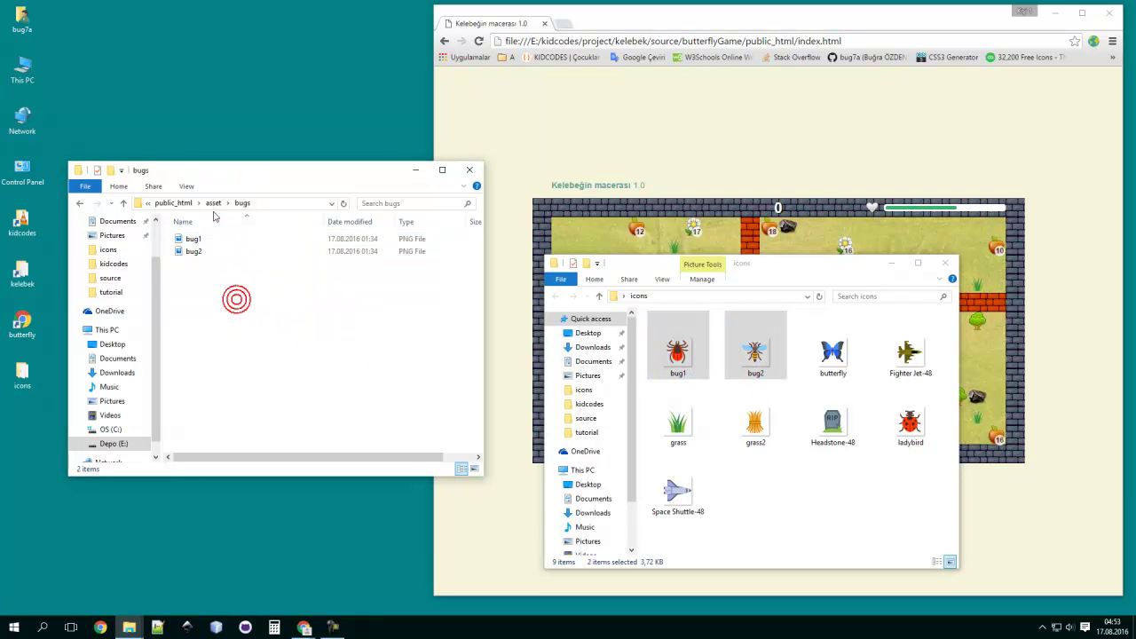
# Return to the asset folder and copy the butterfly and ladybird images into it from the icons folder.
pyautogui.click(214, 204)
pyautogui.scroll(-3, 312, 307)
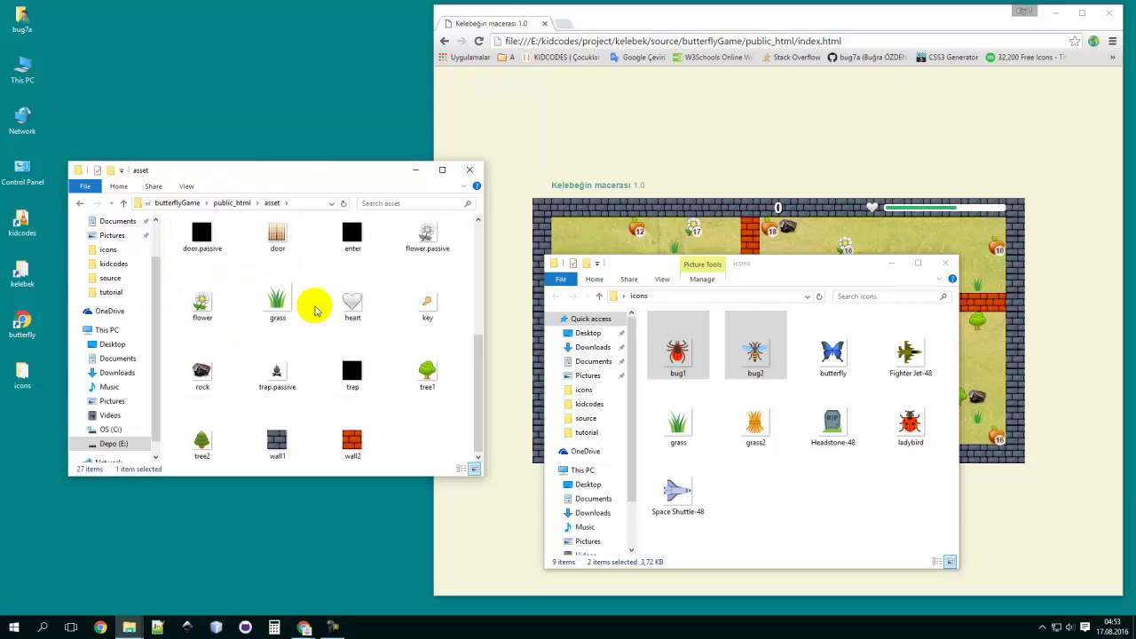
pyautogui.rightClick(834, 359)
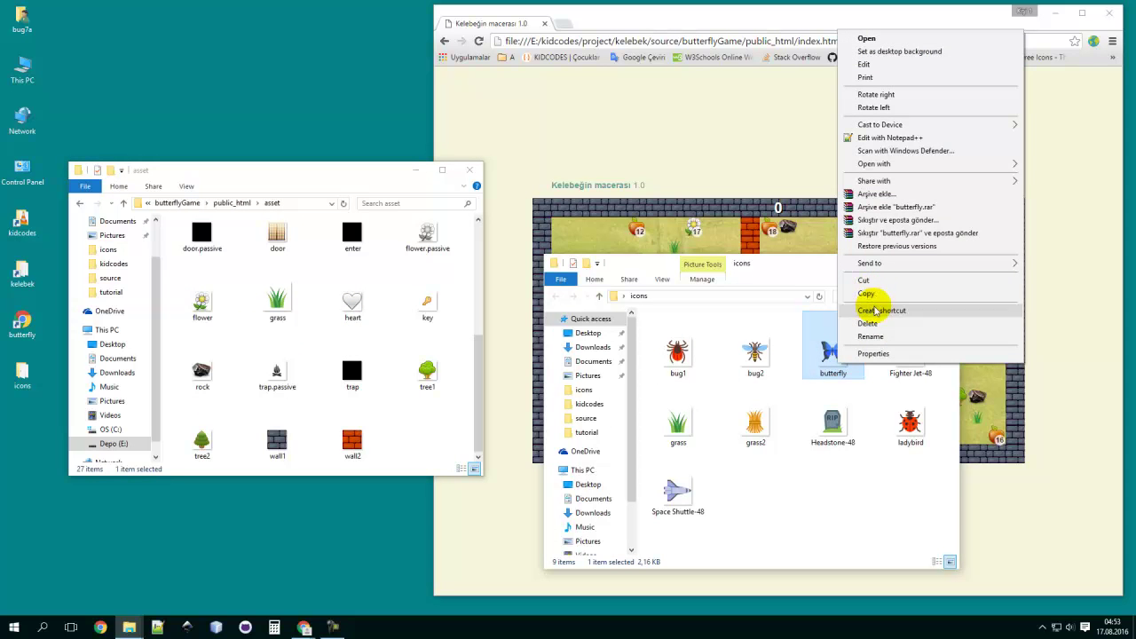
pyautogui.keyDown('ctrl'); pyautogui.click(907, 424); pyautogui.keyUp('ctrl')
pyautogui.rightClick(910, 425)
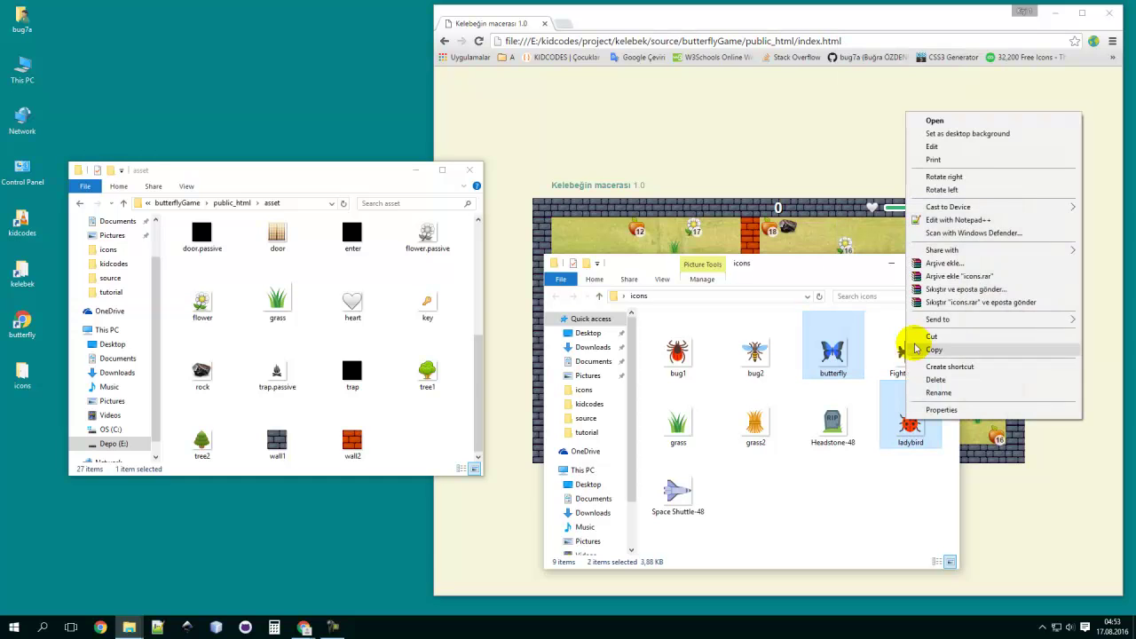
pyautogui.click(932, 351)
pyautogui.rightClick(412, 427)
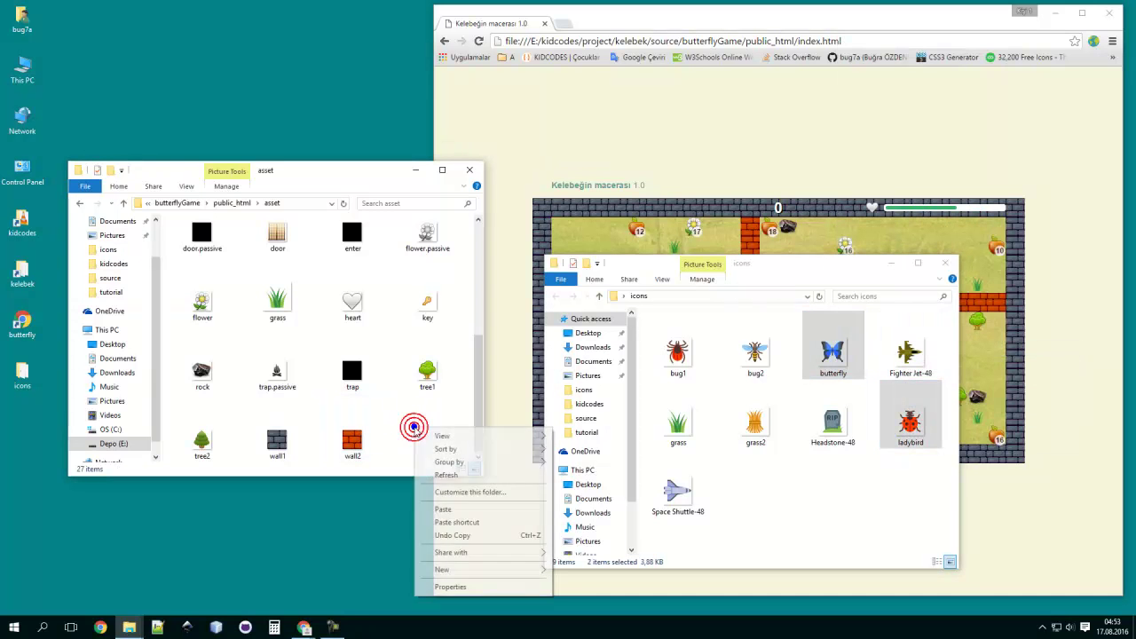
pyautogui.click(443, 510)
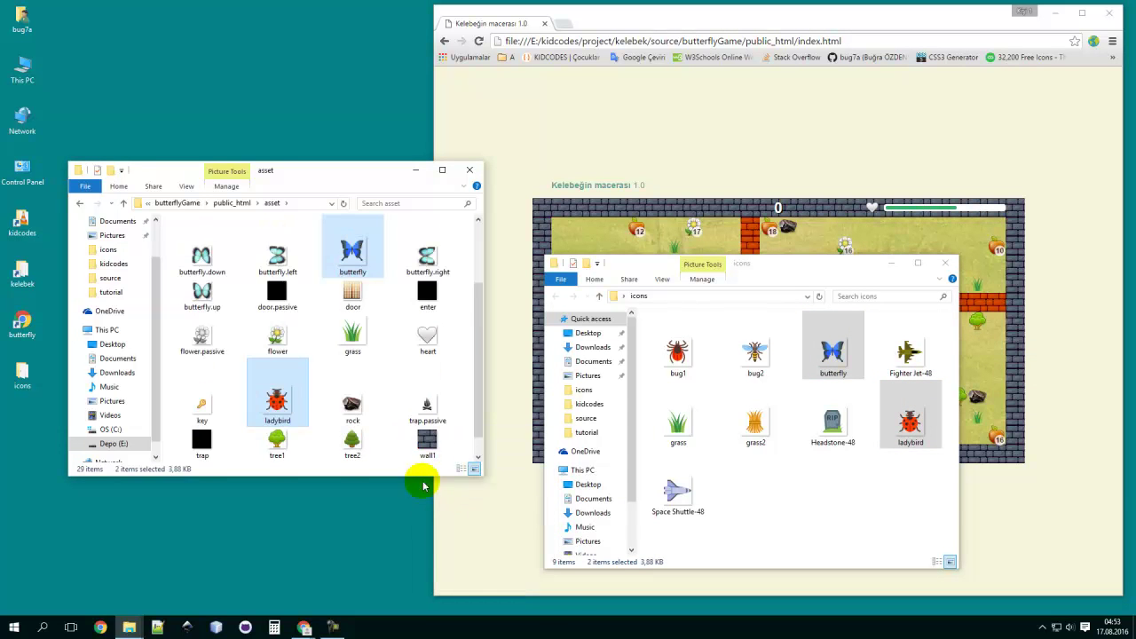
# Make the asset folder window taller and copy the Headstone-48 image into it from the icons folder.
pyautogui.moveTo(416, 479); pyautogui.dragTo(418, 589)
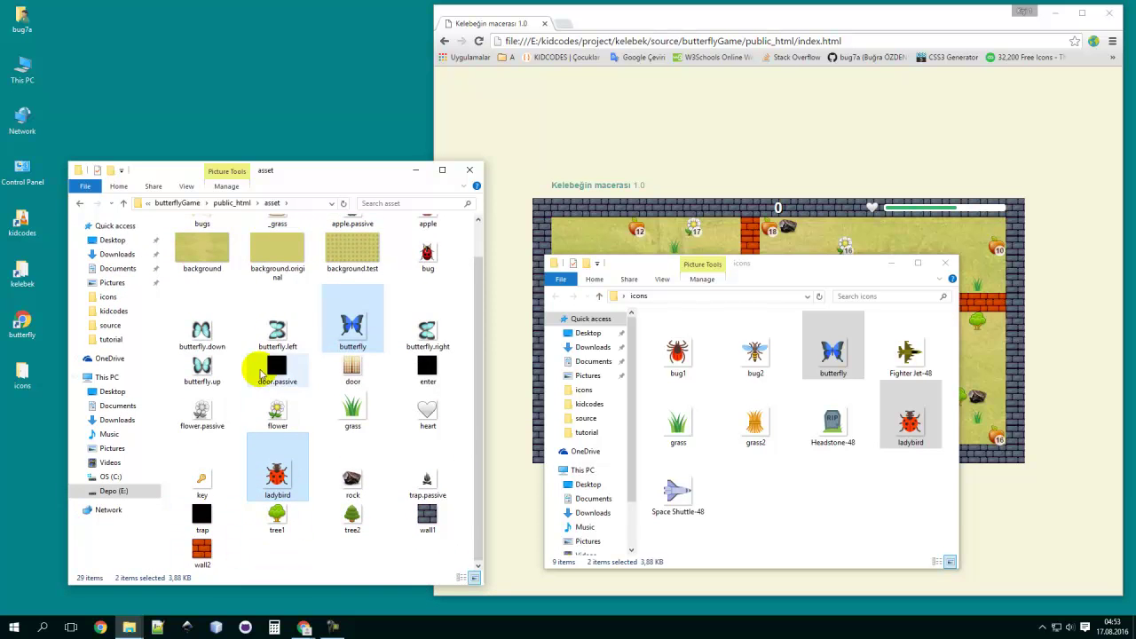
pyautogui.scroll(1, 259, 370)
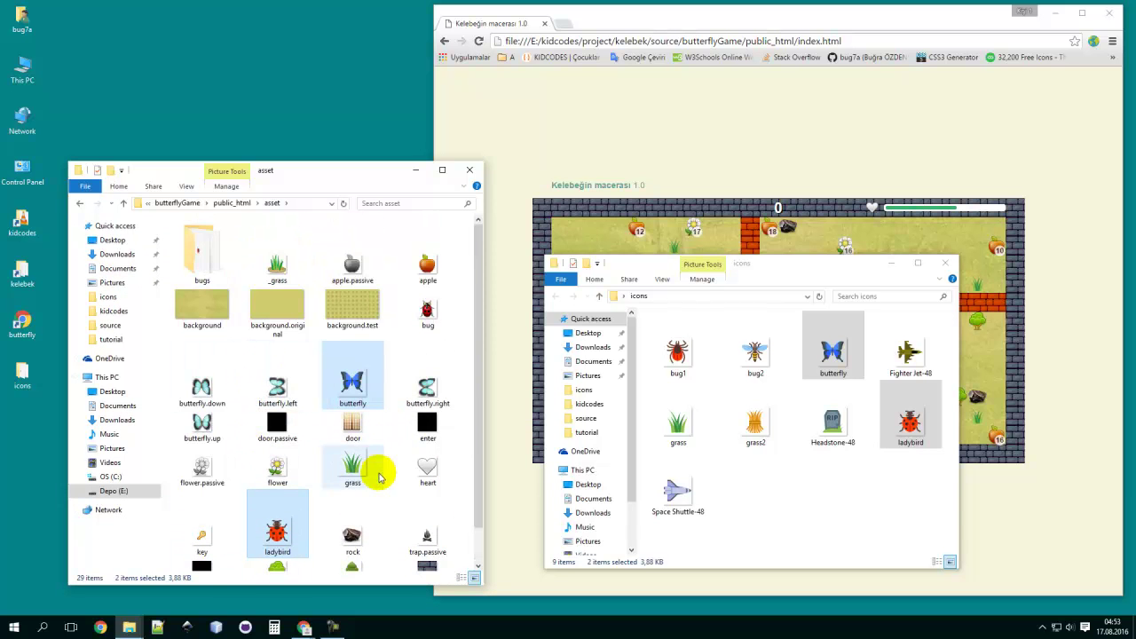
pyautogui.moveTo(356, 473); pyautogui.dragTo(807, 434)
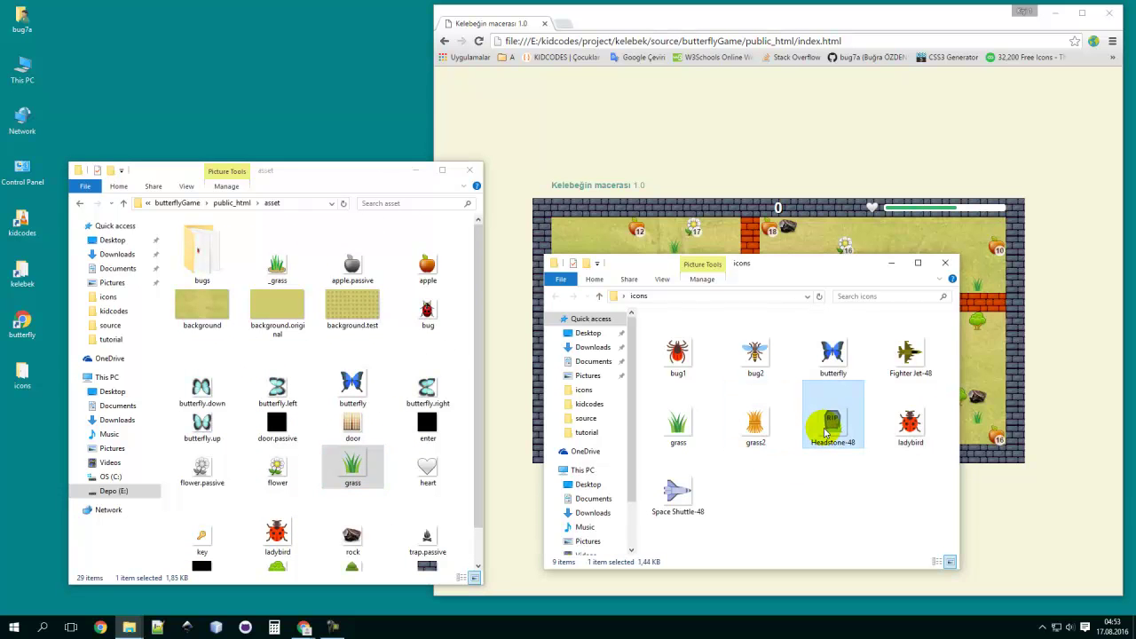
pyautogui.rightClick(826, 430)
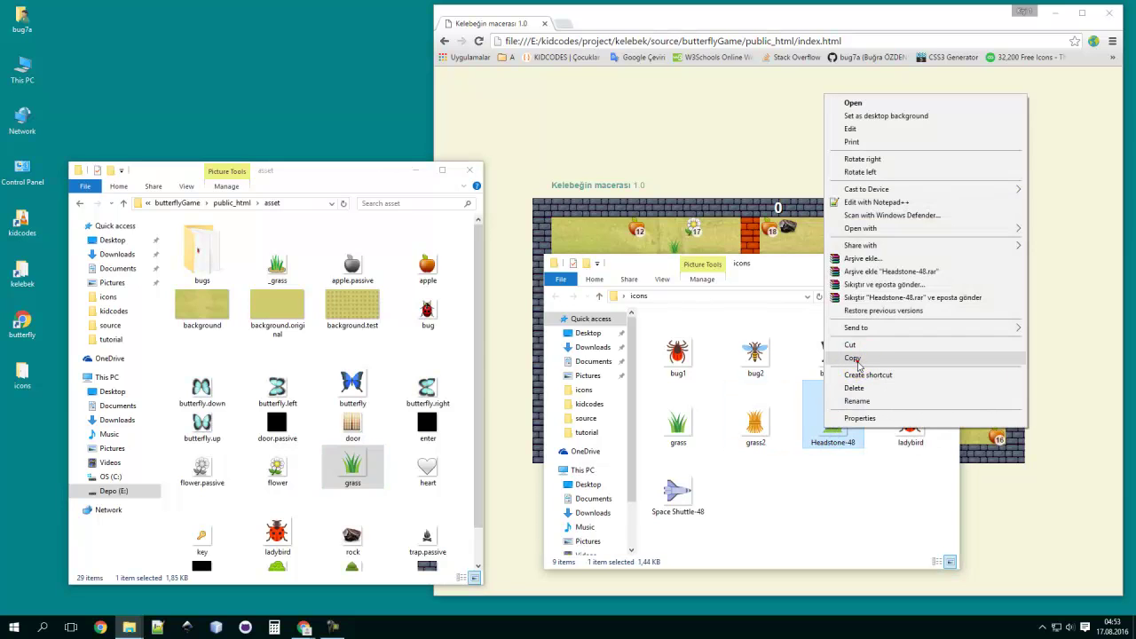
pyautogui.click(852, 358)
pyautogui.scroll(-1, 432, 418)
pyautogui.rightClick(308, 388)
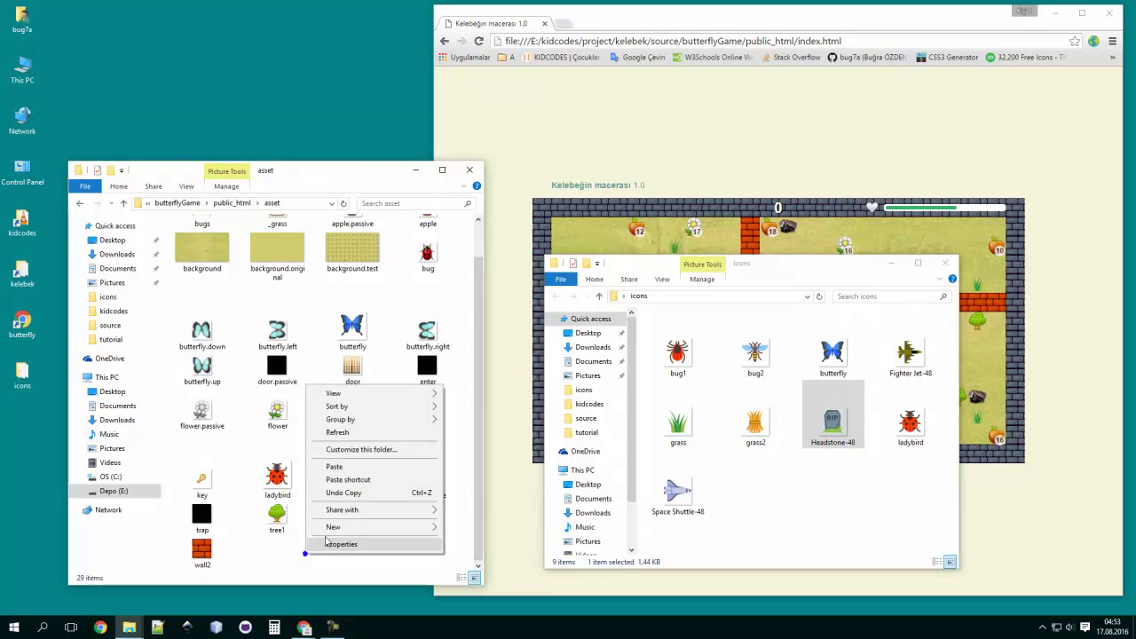
pyautogui.click(333, 466)
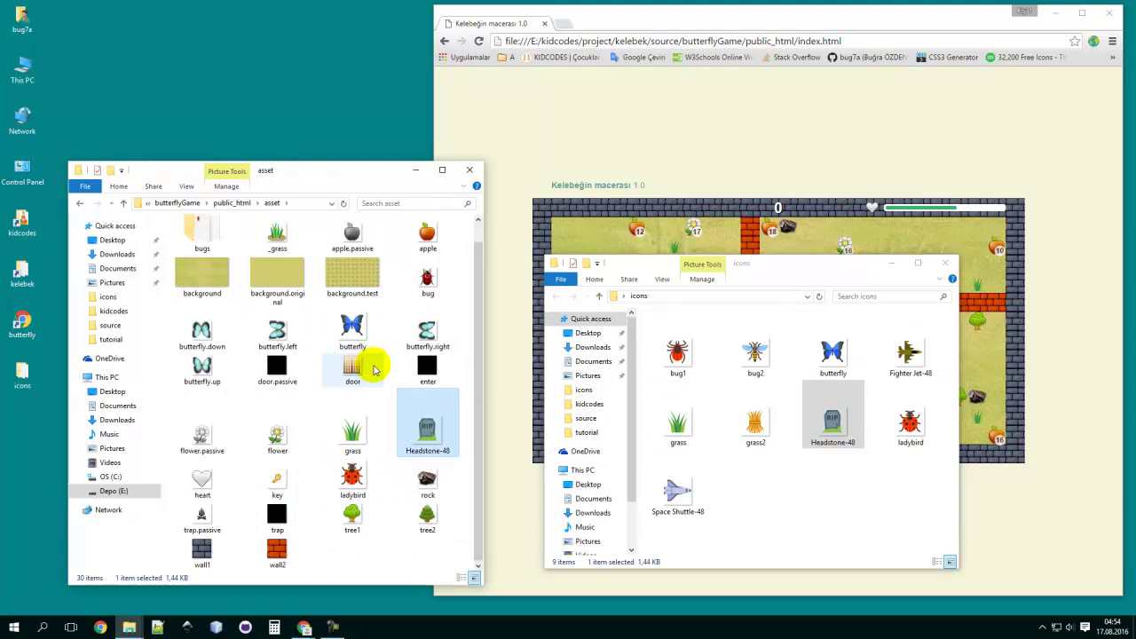
# Copy the grass2 image from the icons folder into the asset folder and close the icons folder window.
pyautogui.rightClick(764, 417)
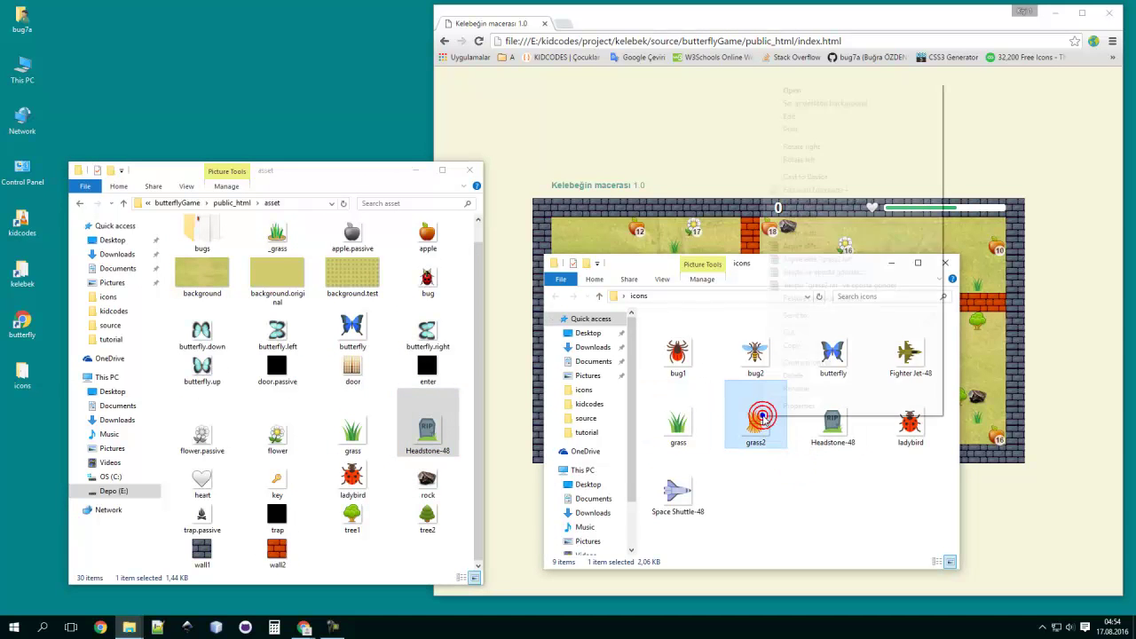
pyautogui.click(771, 345)
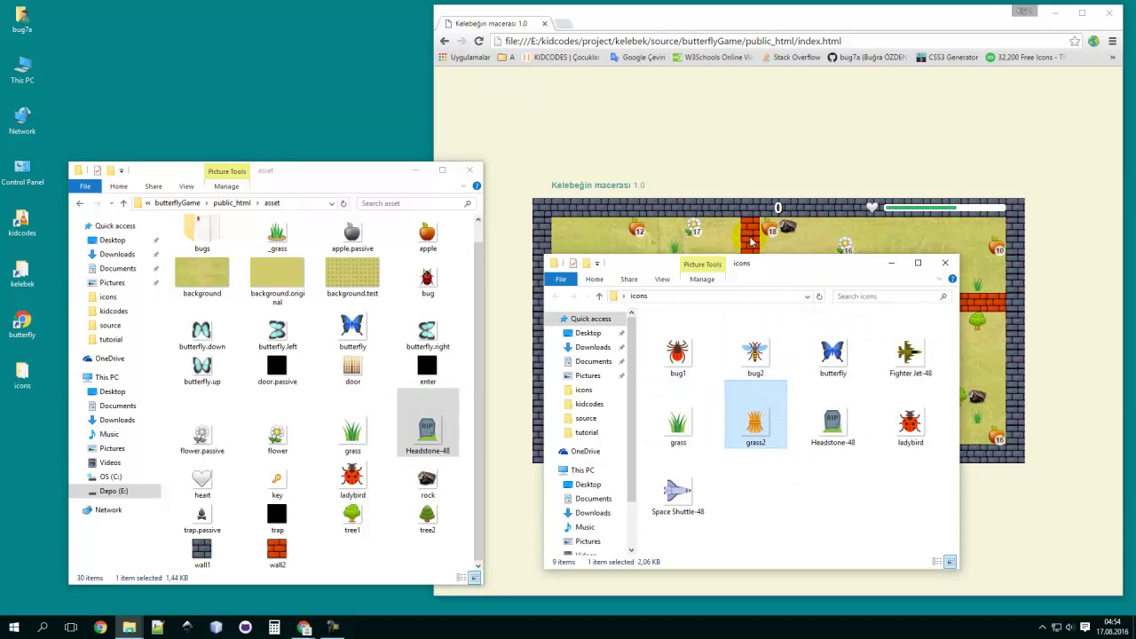
pyautogui.moveTo(787, 268); pyautogui.dragTo(265, 36)
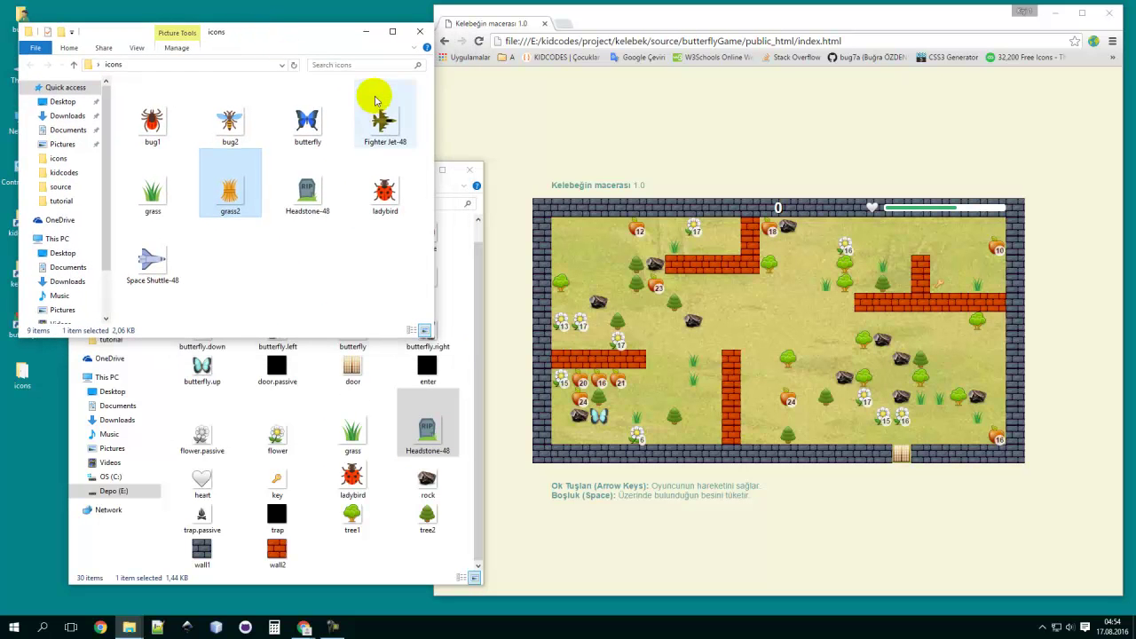
pyautogui.click(421, 32)
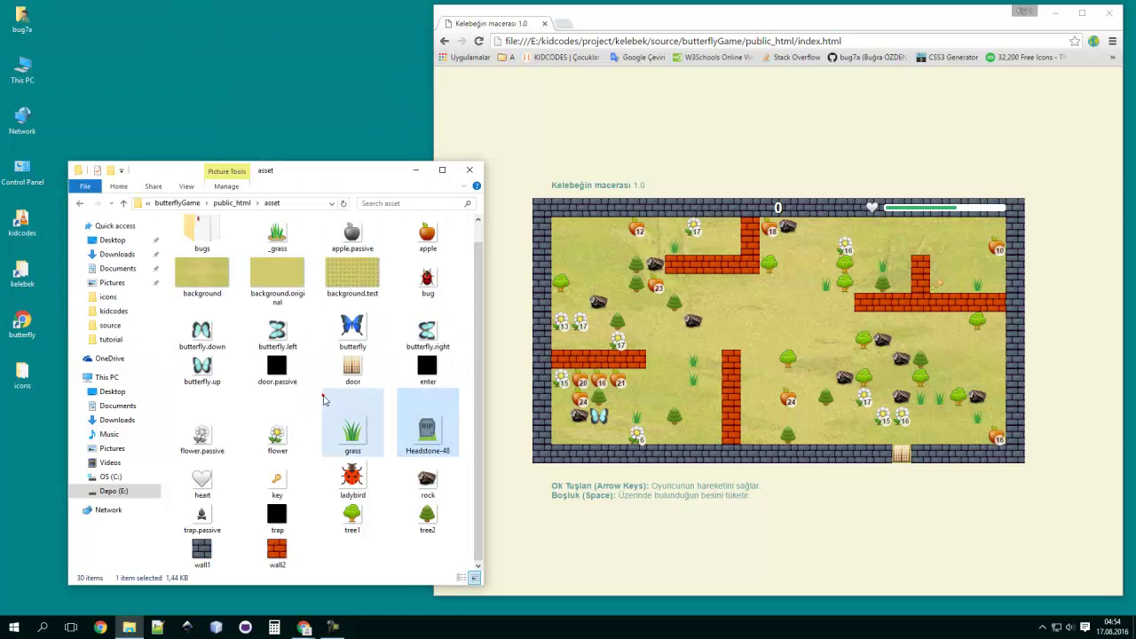
pyautogui.click(352, 425)
pyautogui.rightClick(380, 556)
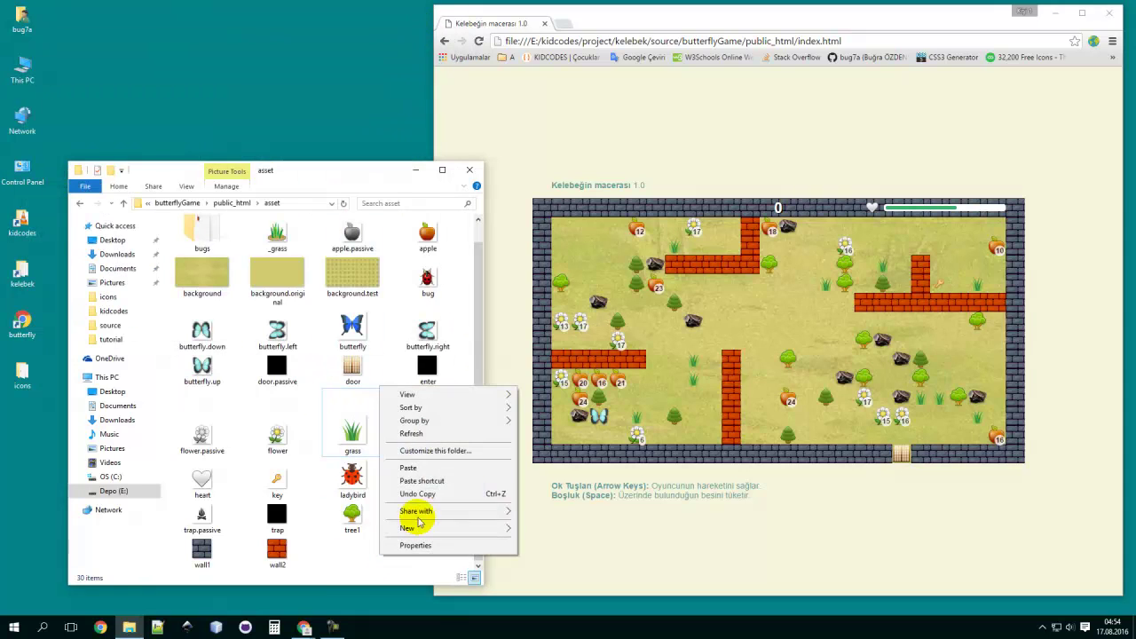
pyautogui.click(409, 468)
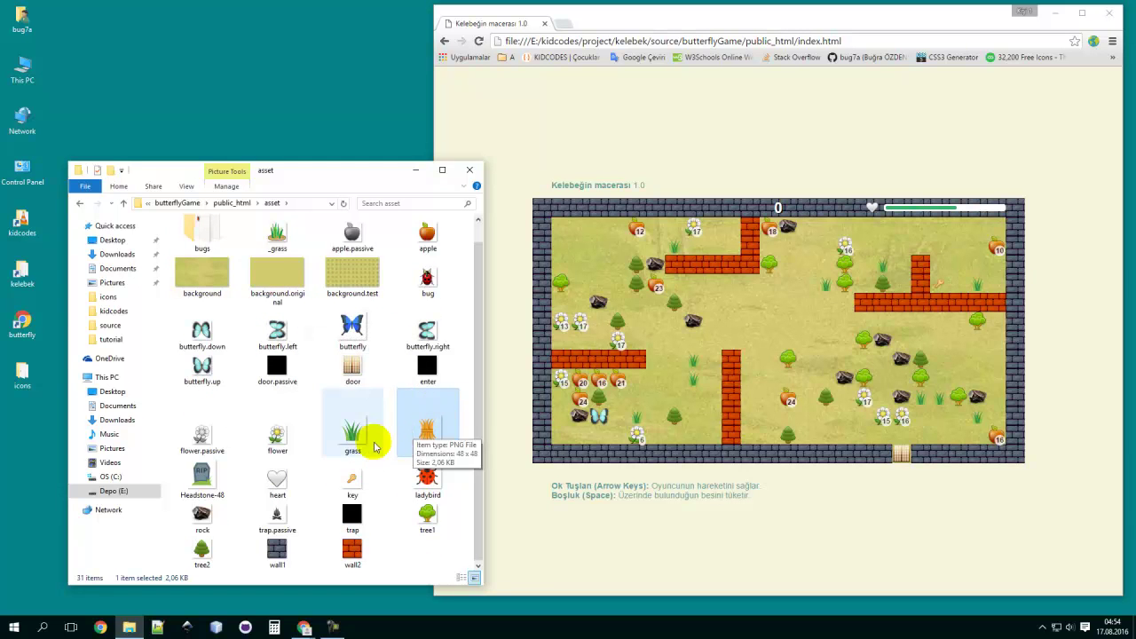
# Rename the existing grass image in the asset folder as __grass.
pyautogui.rightClick(435, 456)
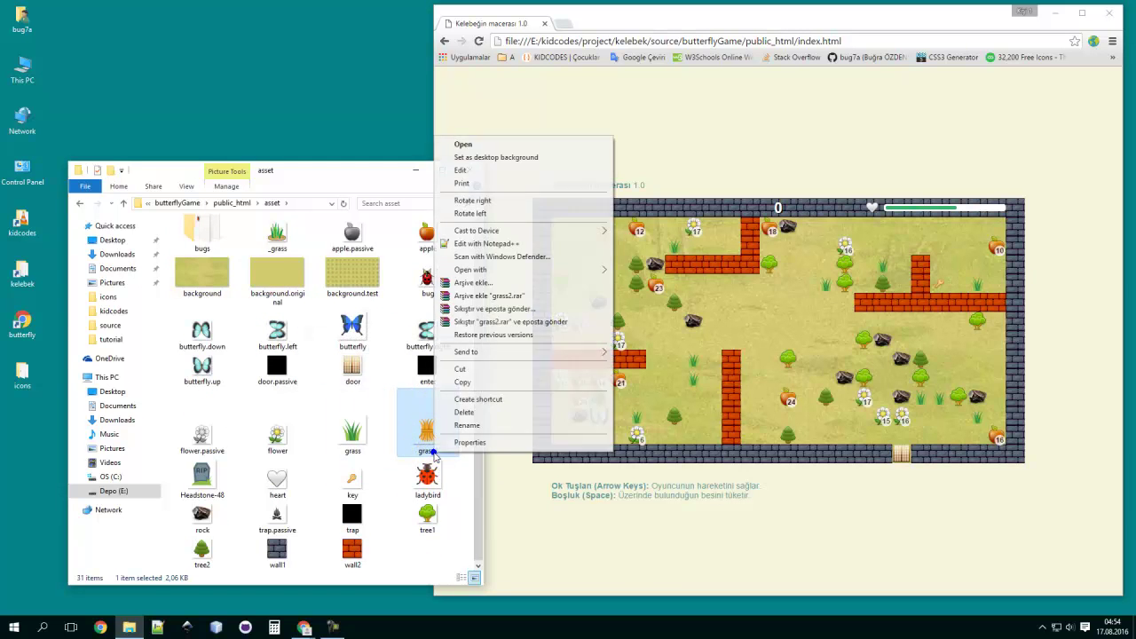
pyautogui.click(394, 553)
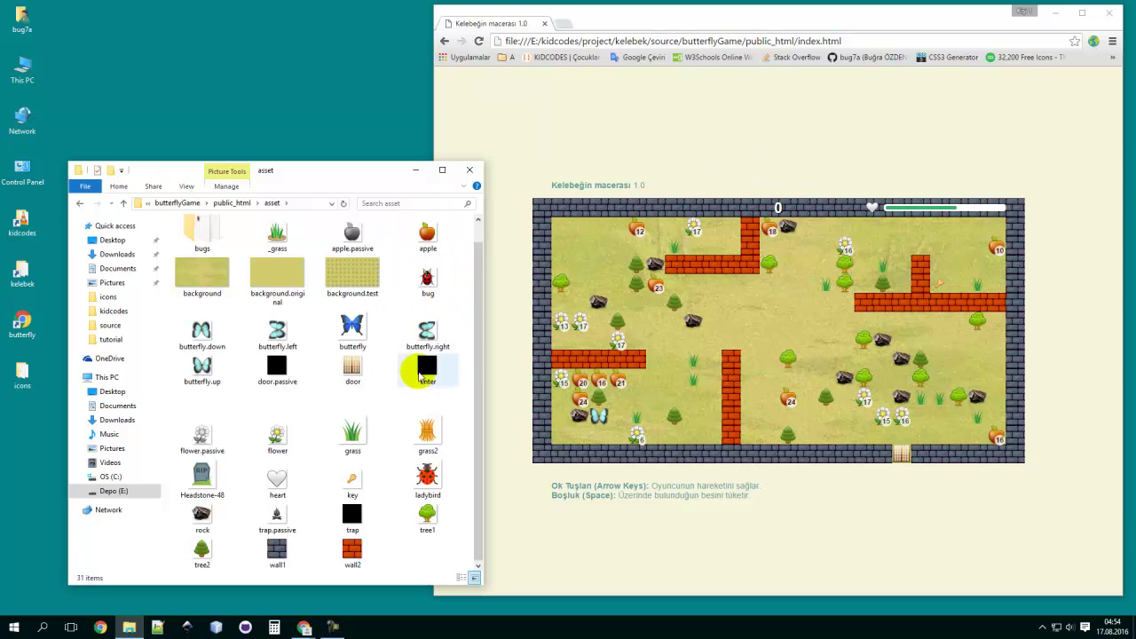
pyautogui.click(361, 432)
pyautogui.rightClick(354, 453)
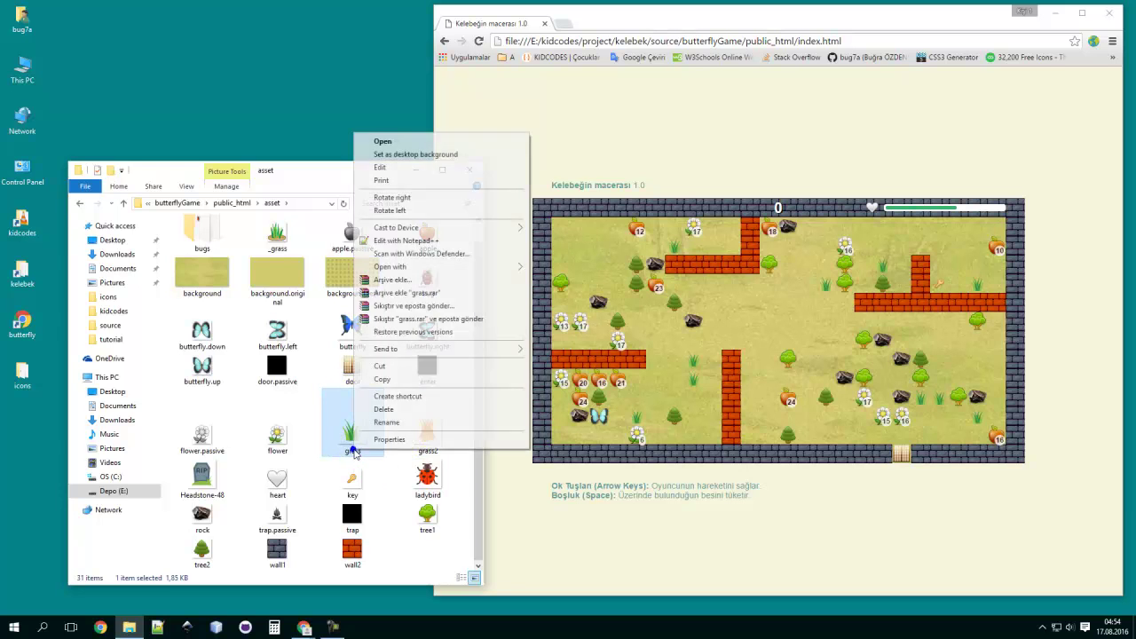
pyautogui.click(385, 423)
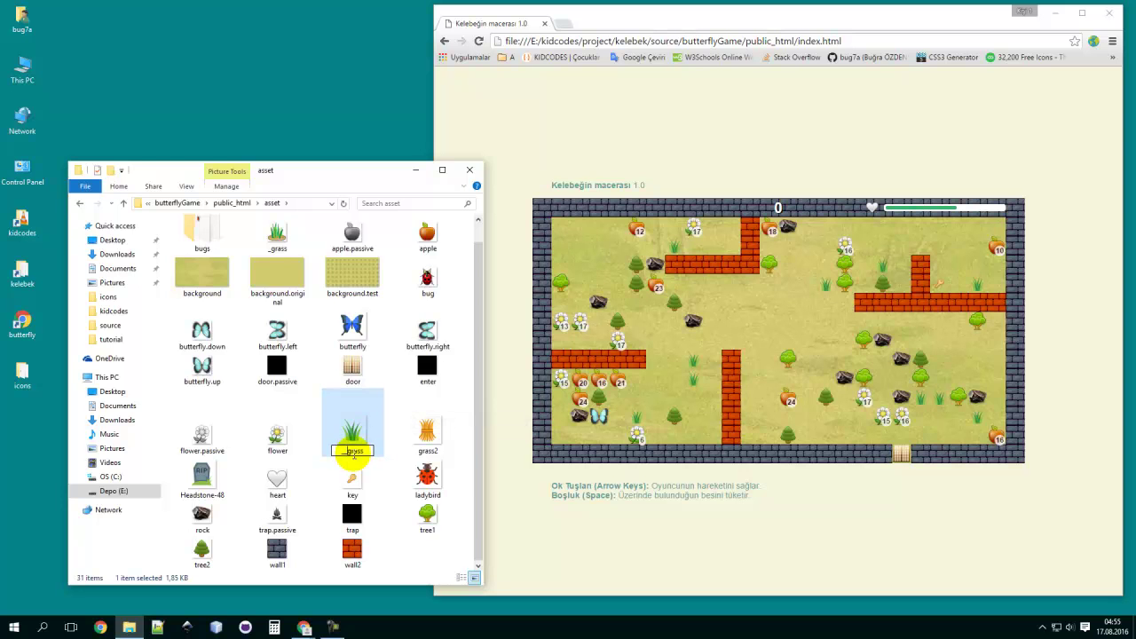
pyautogui.press('Return')
# Rename the grass2 image as grass and reload the game page in the browser.
pyautogui.rightClick(438, 444)
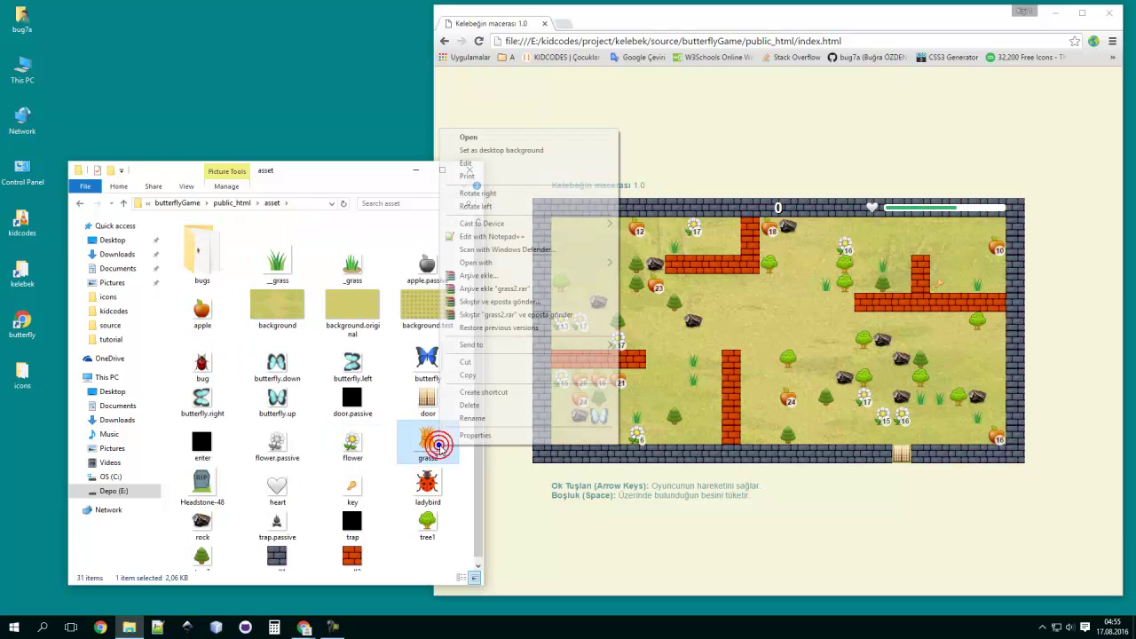
pyautogui.click(472, 417)
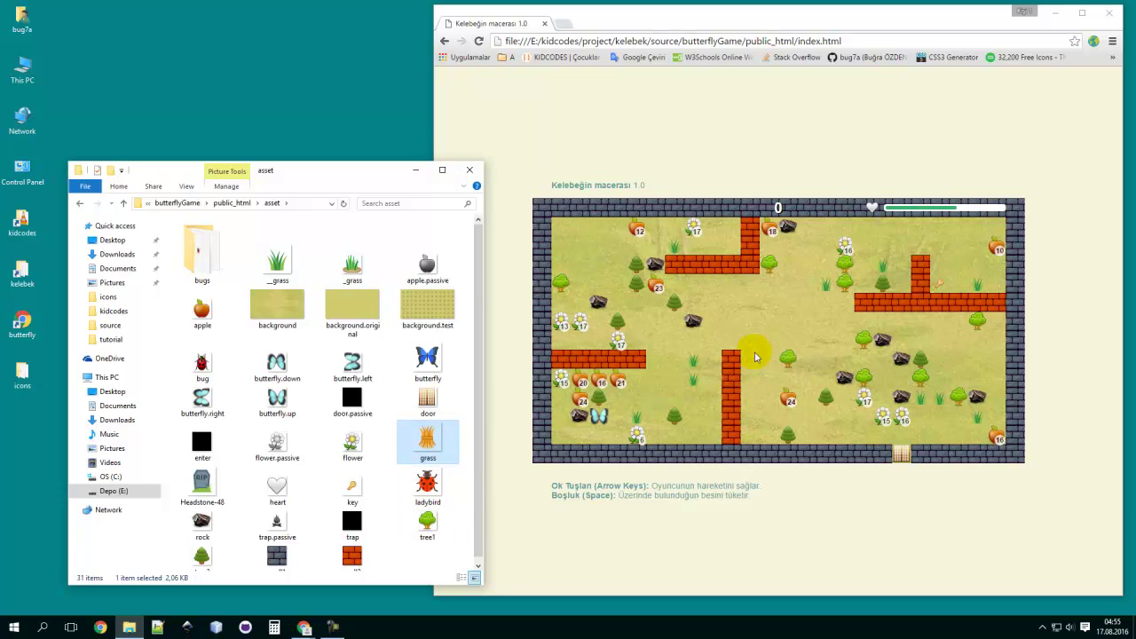
pyautogui.click(719, 328)
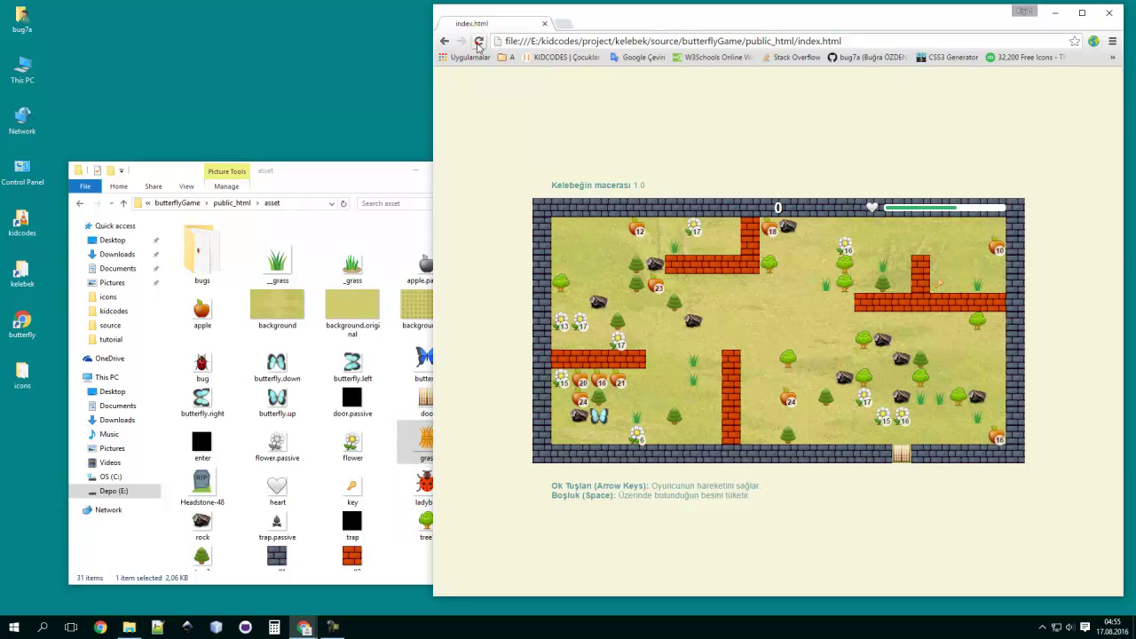
pyautogui.click(505, 145)
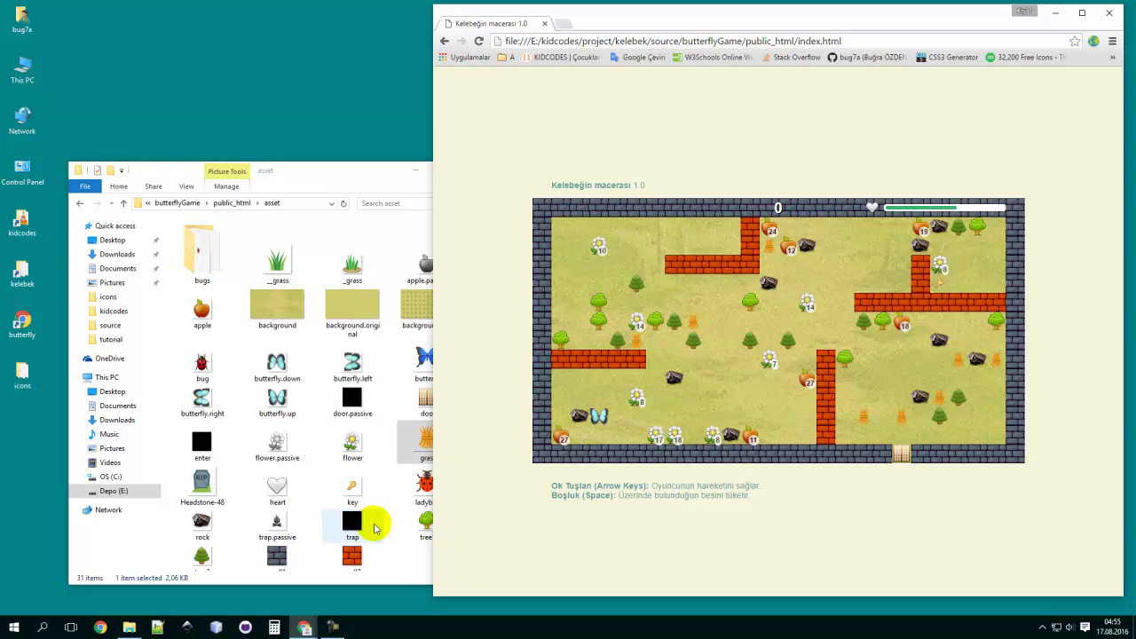
# Move the asset folder window higher on the desktop and start Inkscape.
pyautogui.click(399, 546)
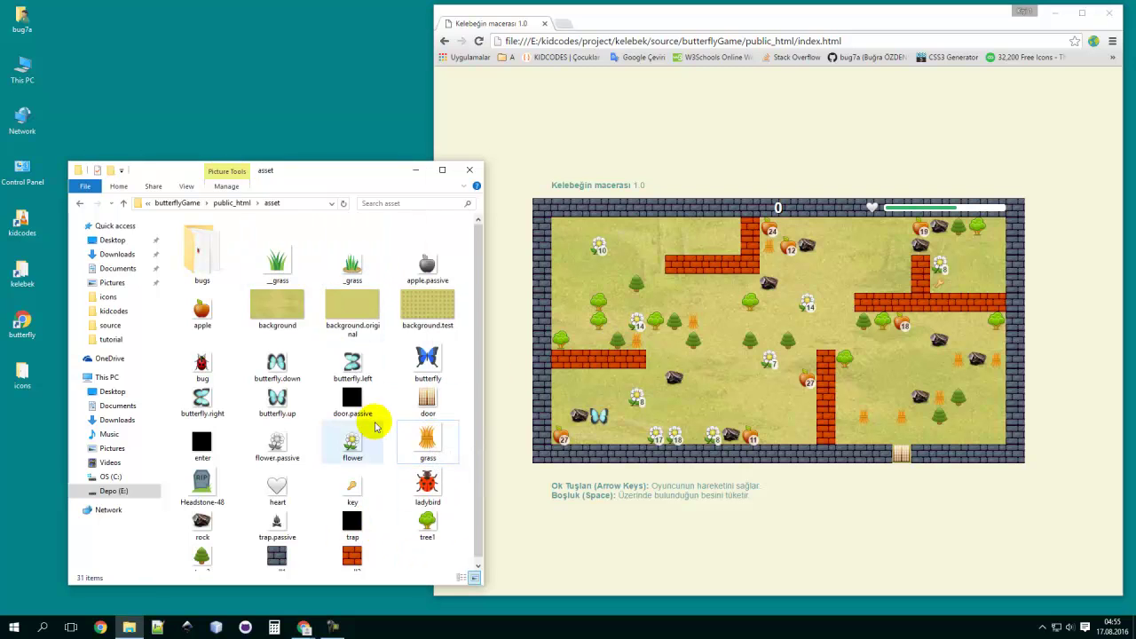
pyautogui.scroll(-1, 388, 444)
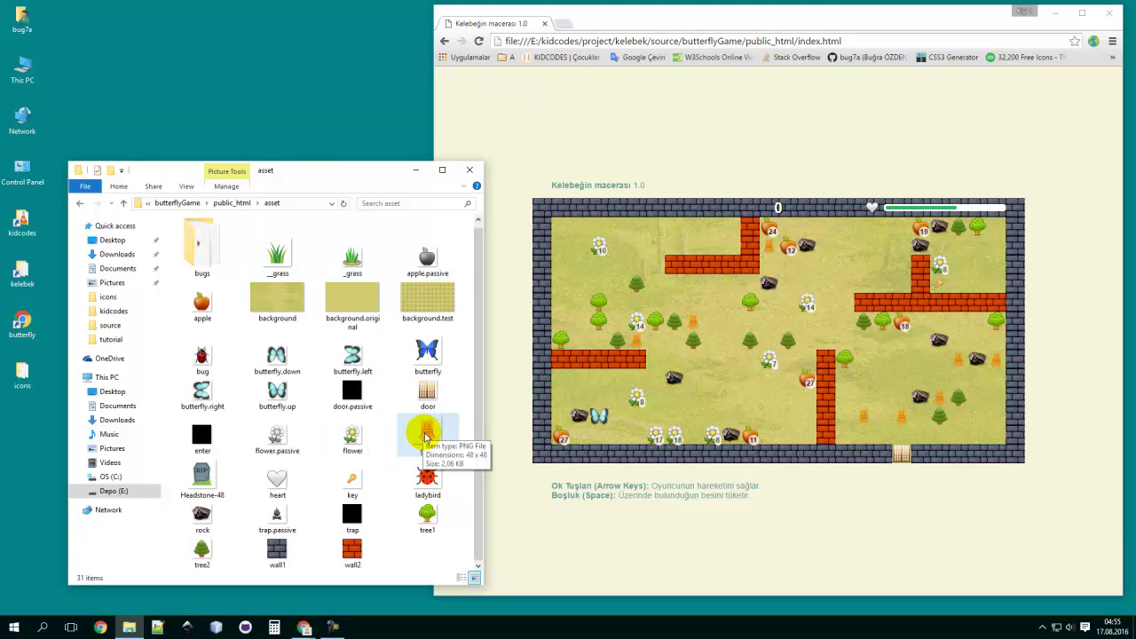
pyautogui.moveTo(337, 171); pyautogui.dragTo(341, 60)
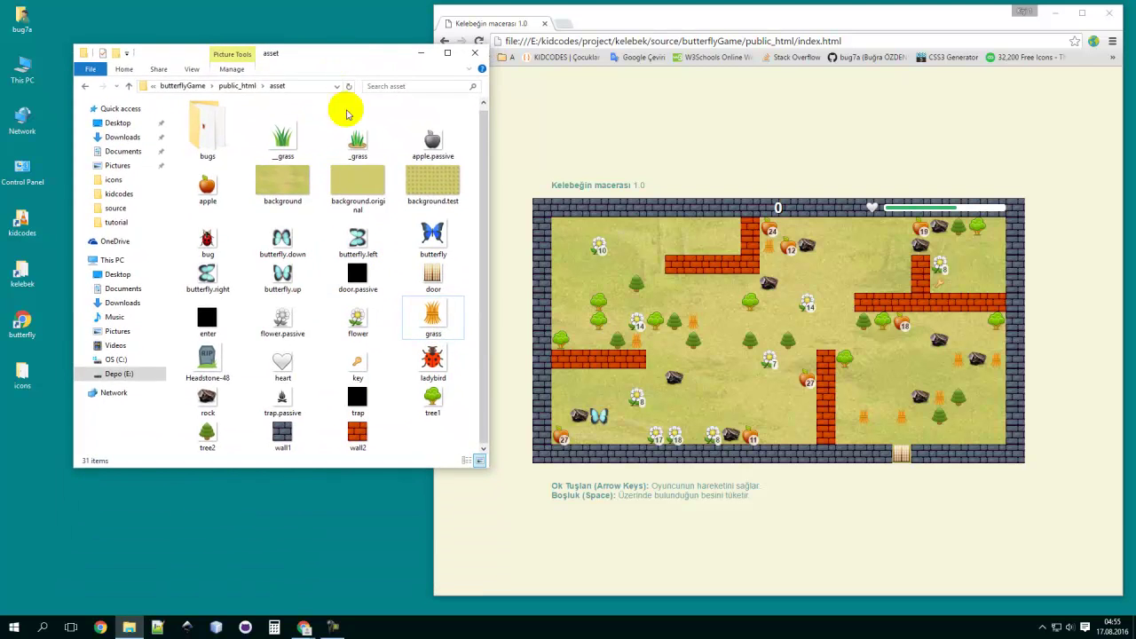
pyautogui.click(186, 628)
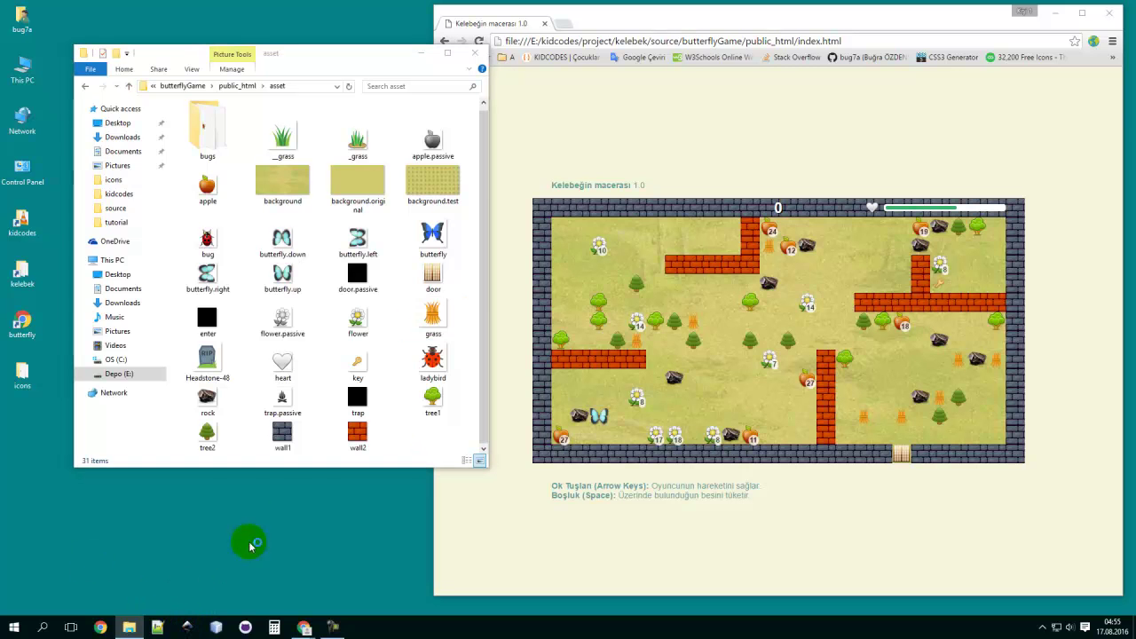
# Narrow the browser window and arrange it side by side with the asset folder window.
pyautogui.moveTo(688, 26); pyautogui.dragTo(304, 12)
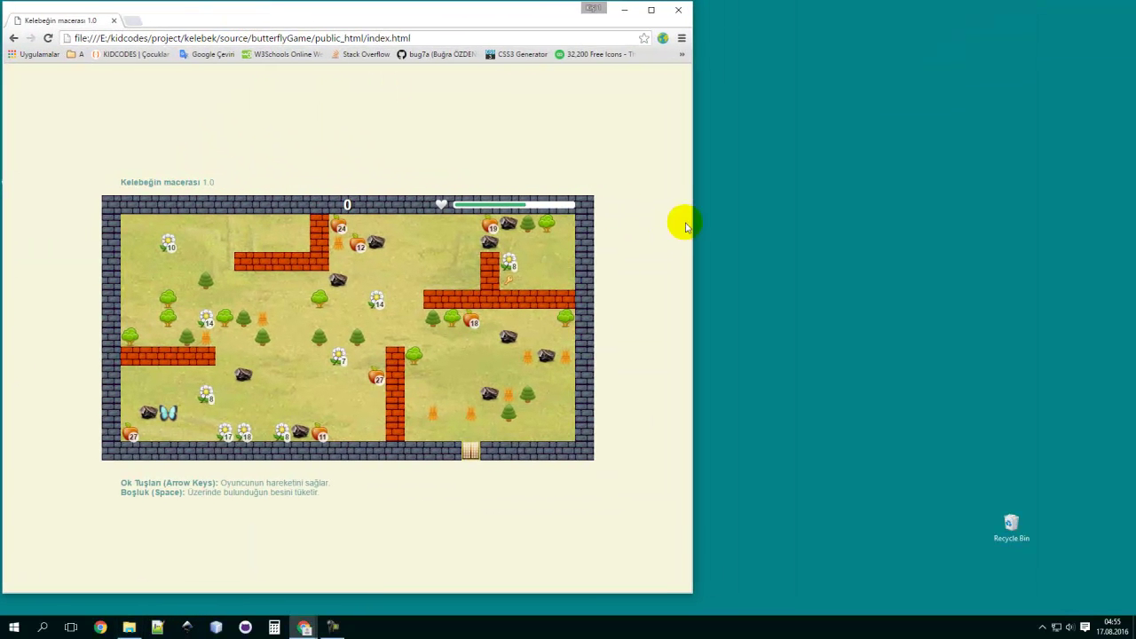
pyautogui.moveTo(693, 222); pyautogui.dragTo(515, 206)
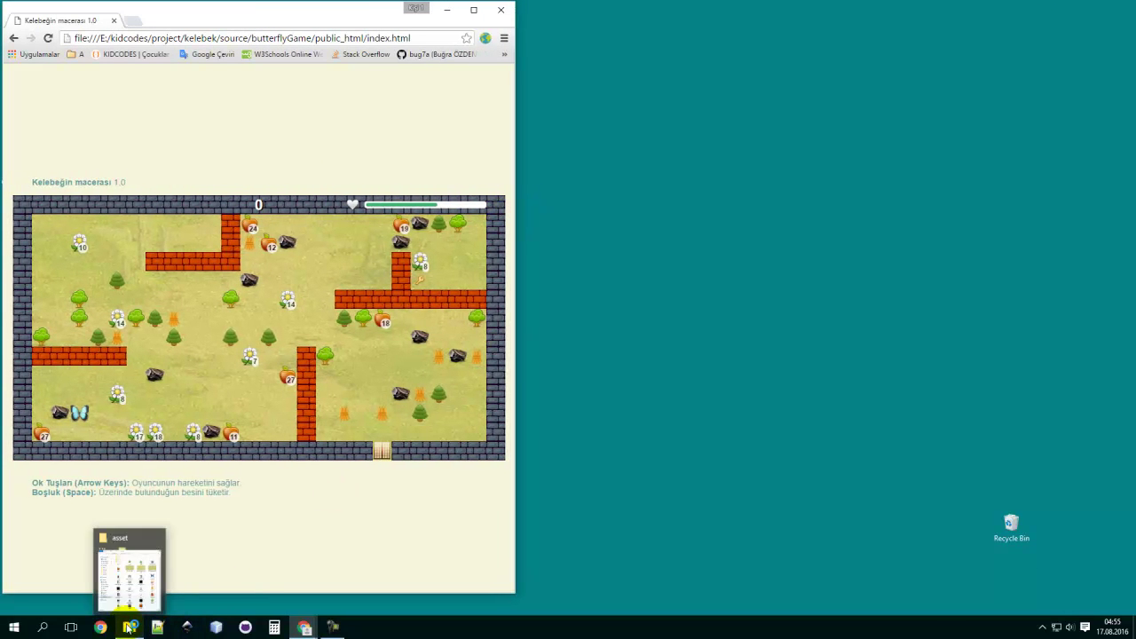
pyautogui.click(145, 573)
pyautogui.moveTo(364, 57); pyautogui.dragTo(793, 15)
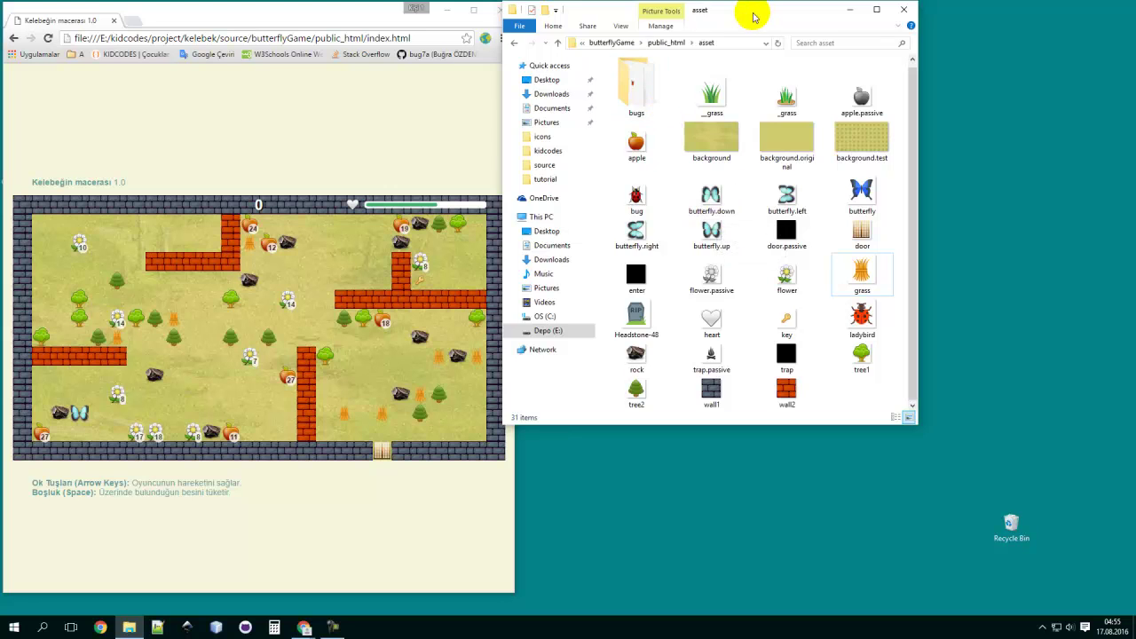
pyautogui.moveTo(754, 18); pyautogui.dragTo(800, 23)
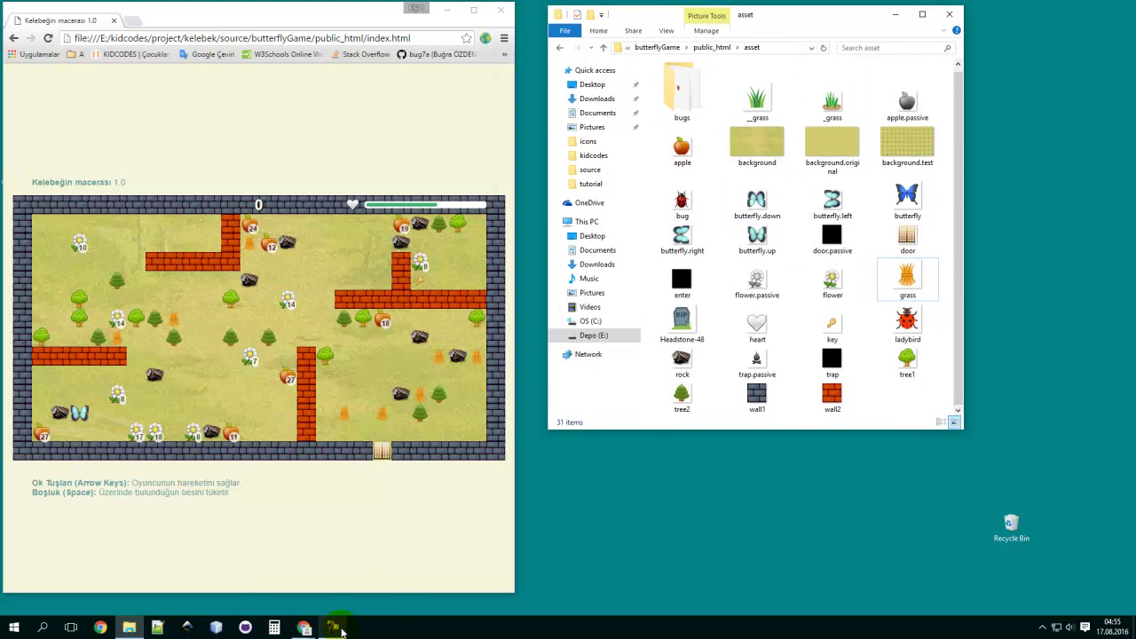
# Move the bug image into the bugs folder, check that folder's contents and return to the asset folder.
pyautogui.moveTo(342, 632)
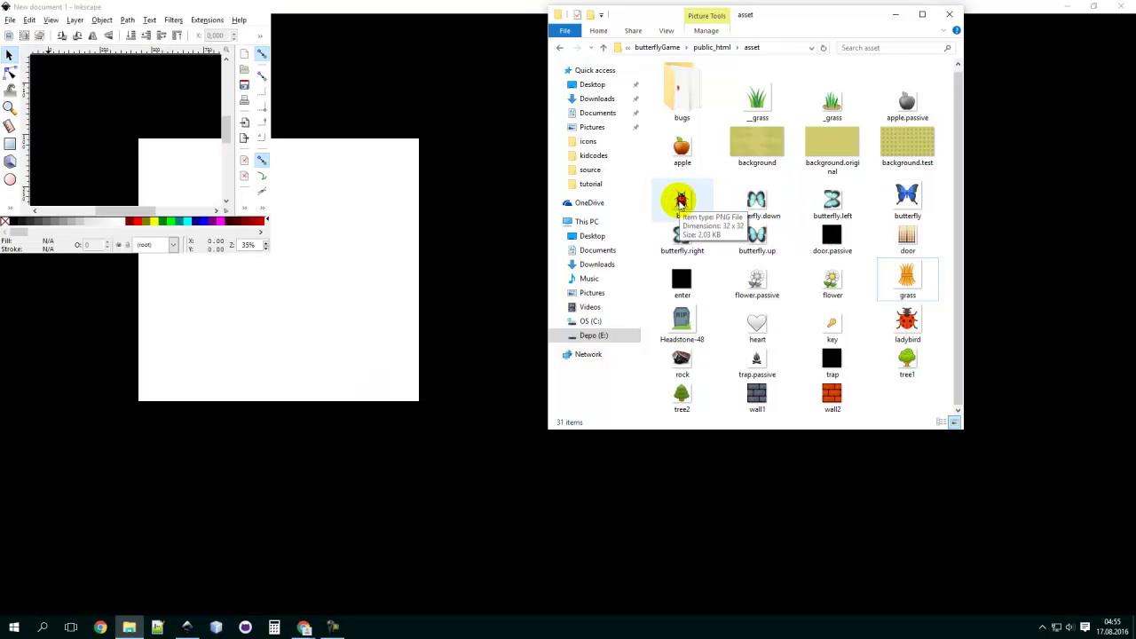
pyautogui.click(683, 202)
pyautogui.moveTo(684, 202); pyautogui.dragTo(680, 93)
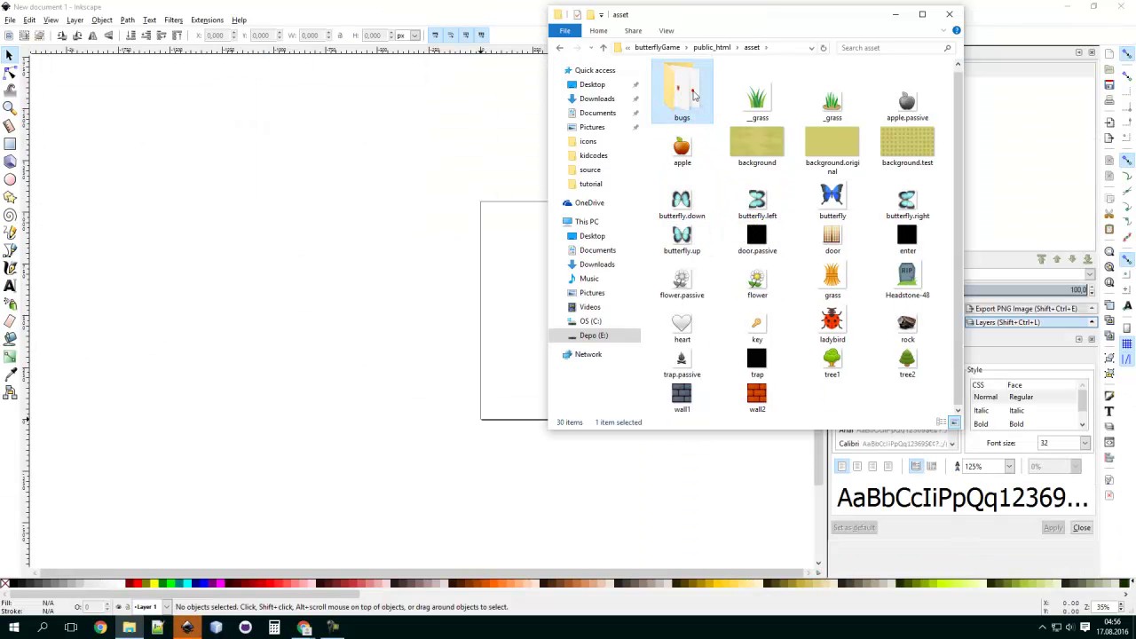
pyautogui.doubleClick(688, 98)
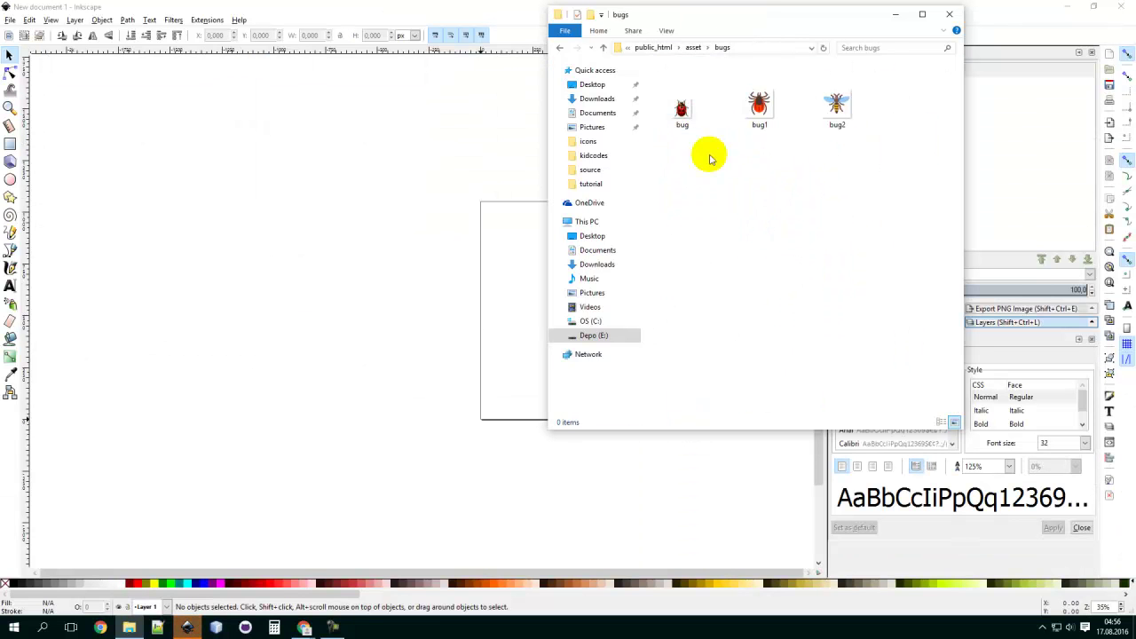
pyautogui.click(693, 47)
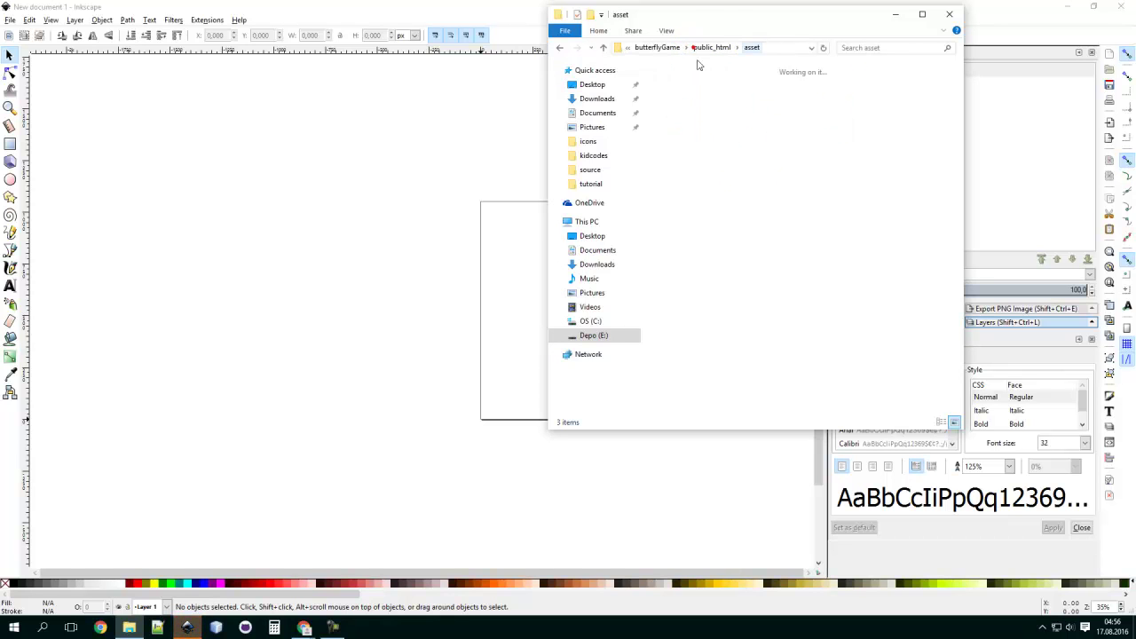
pyautogui.scroll(-3, 717, 216)
pyautogui.click(768, 258)
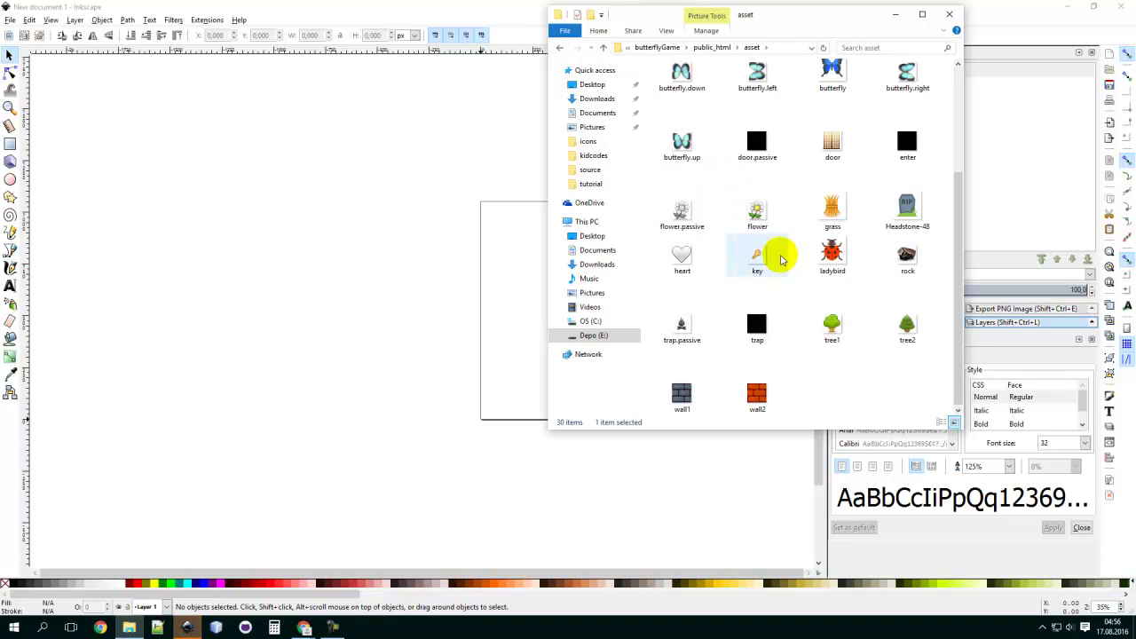
# Switch to Inkscape and set the canvas zoom to 100%.
pyautogui.click(496, 578)
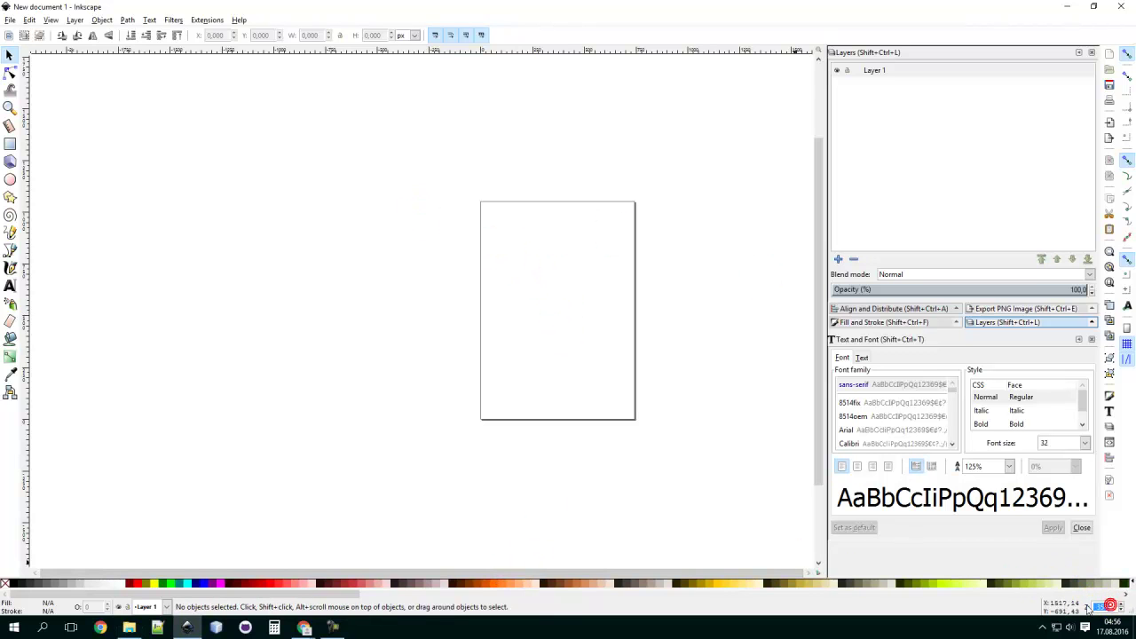
pyautogui.write('1')
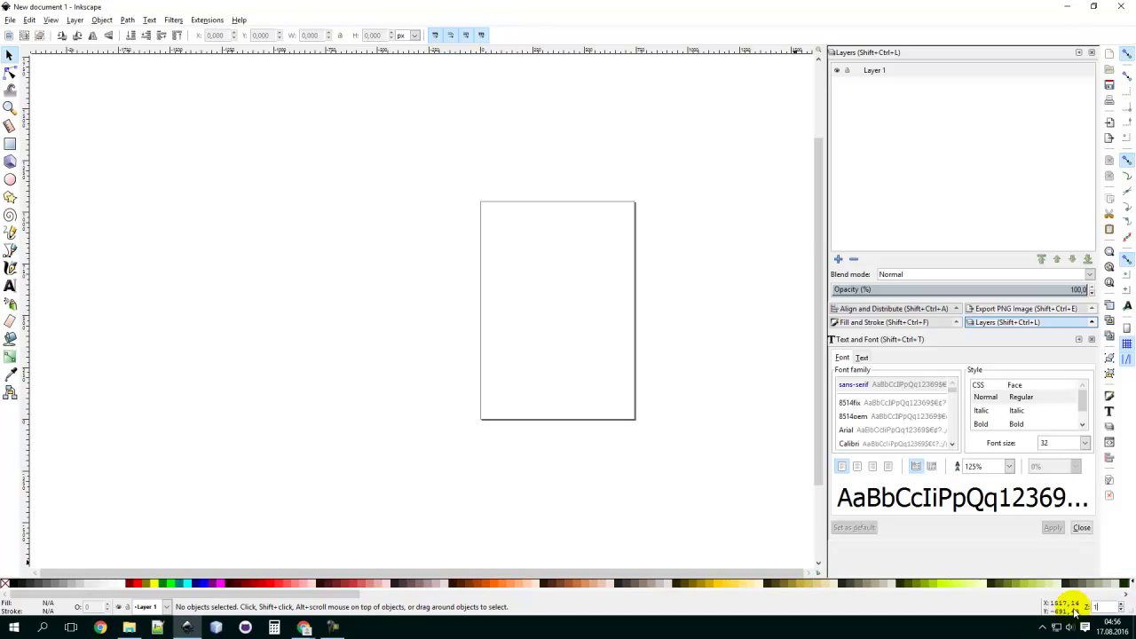
pyautogui.write('00')
pyautogui.press('Return')
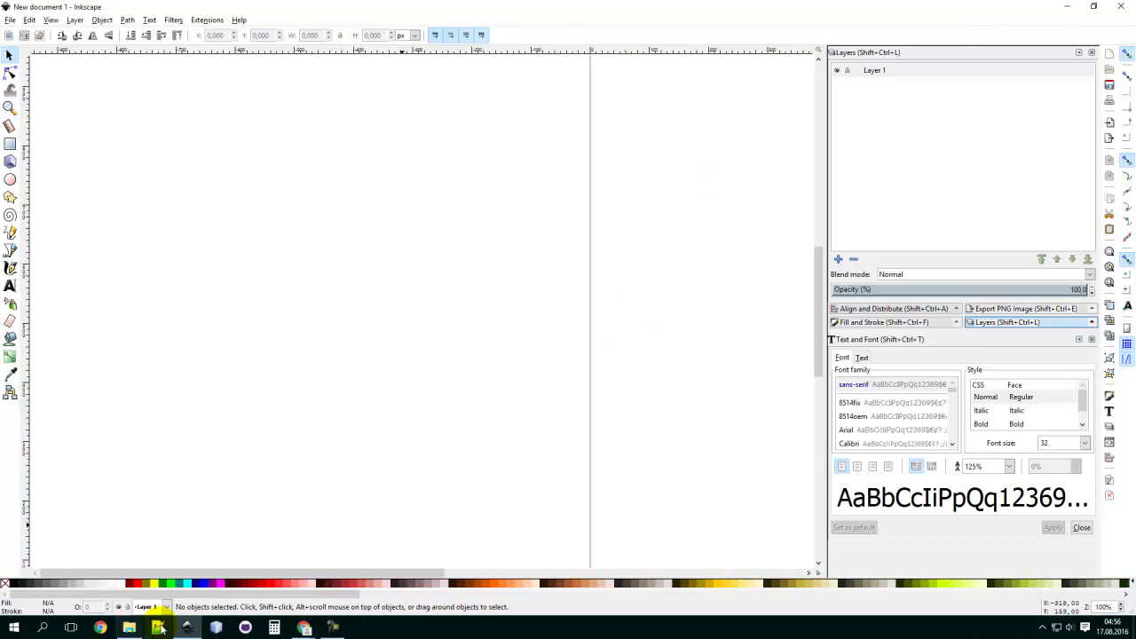
# Switch to the folder window, go up to the source folder and open the game SVG file in Inkscape.
pyautogui.click(129, 627)
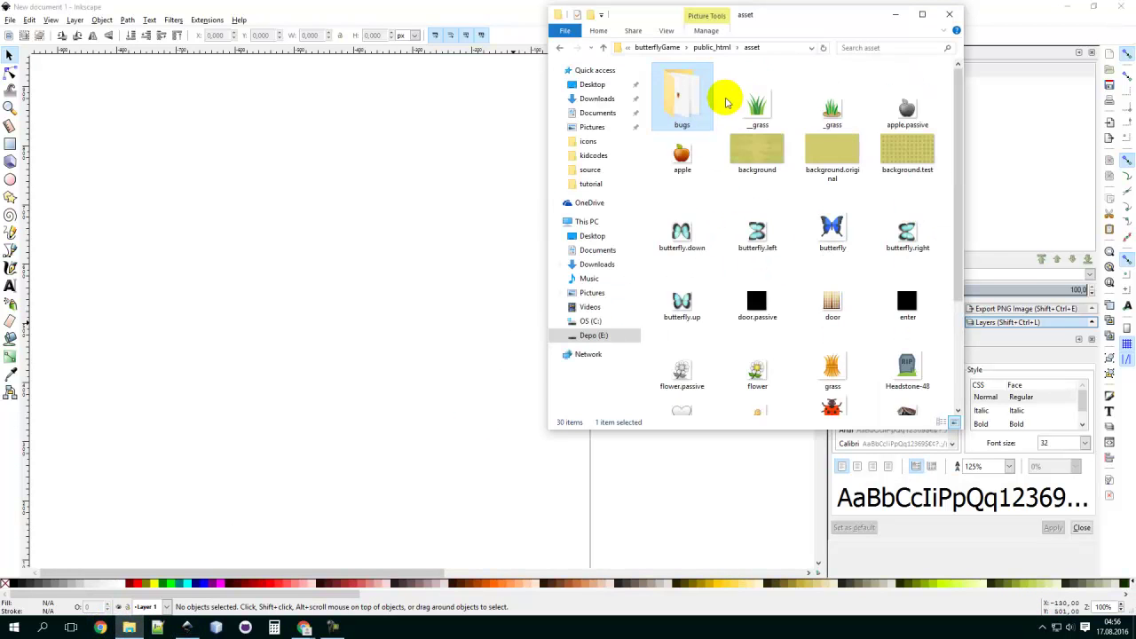
pyautogui.click(715, 47)
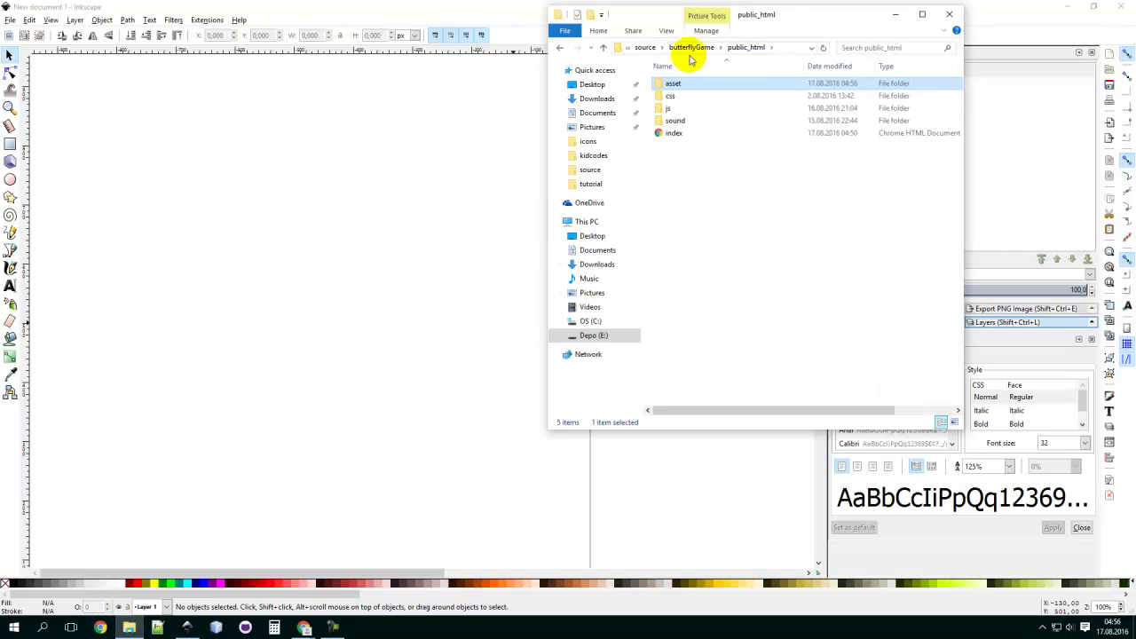
pyautogui.click(692, 48)
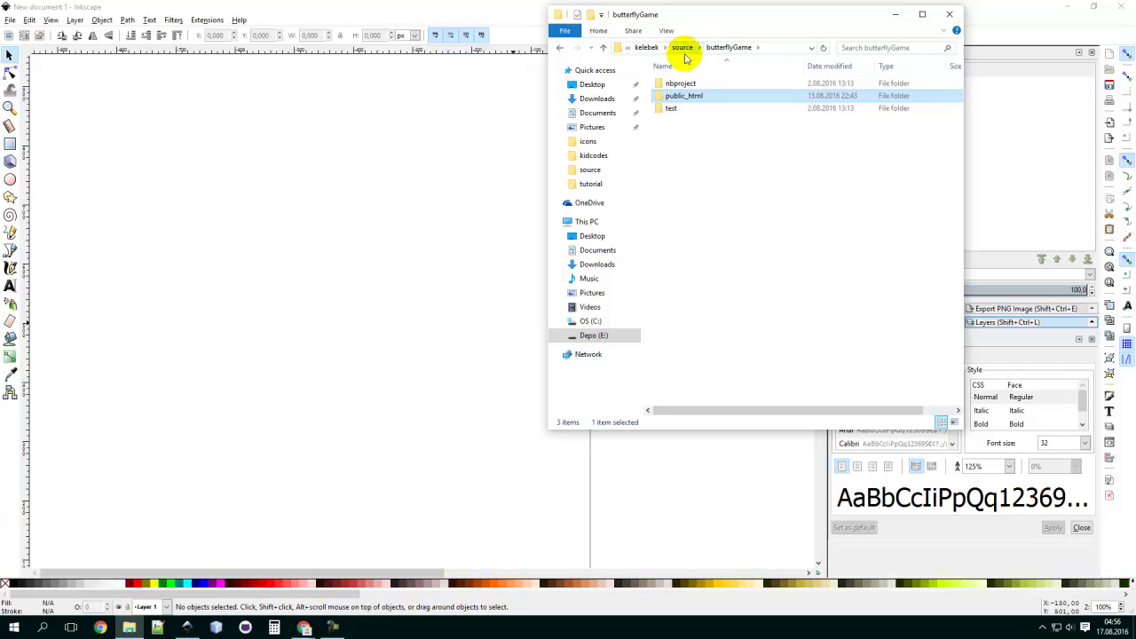
pyautogui.click(682, 48)
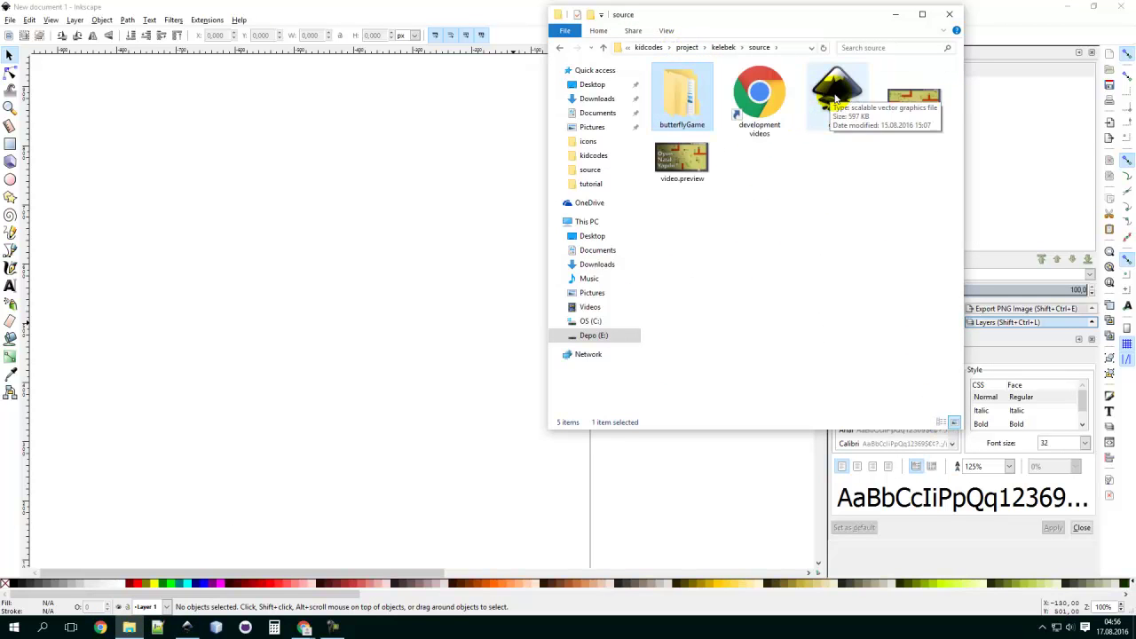
pyautogui.doubleClick(835, 99)
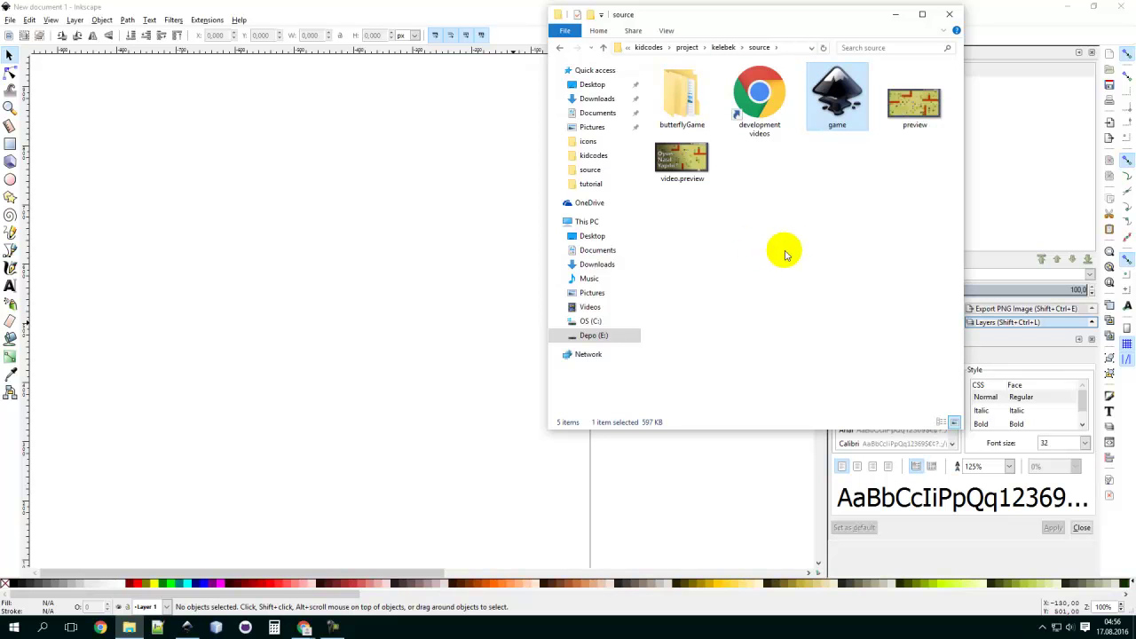
pyautogui.click(510, 14)
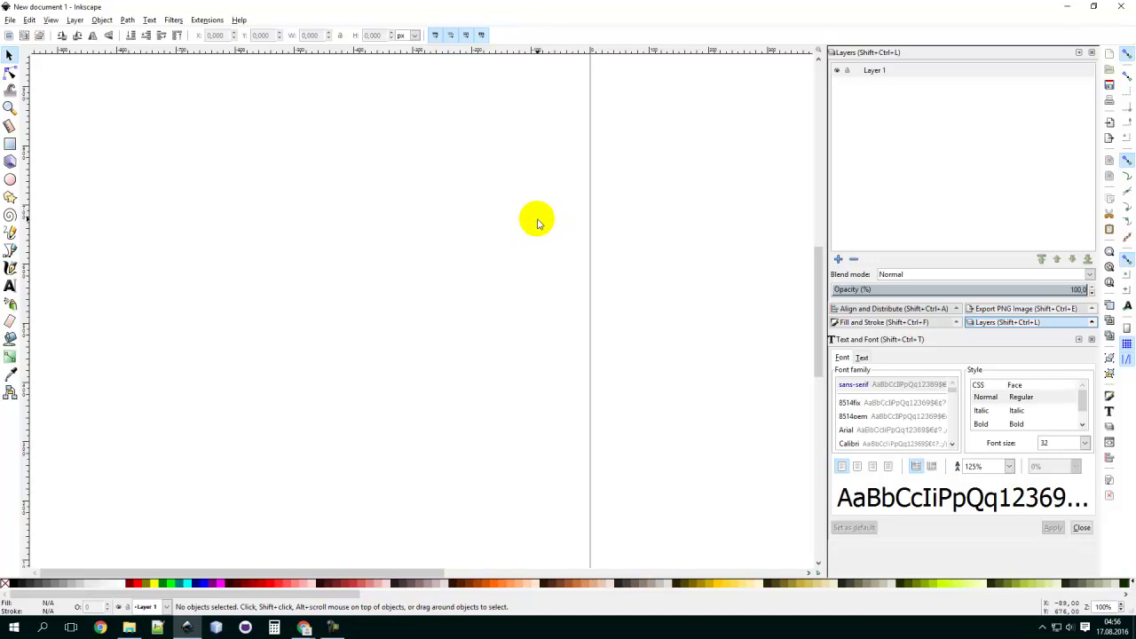
# Return to the source folder window and open the game SVG file once more.
pyautogui.moveTo(131, 631)
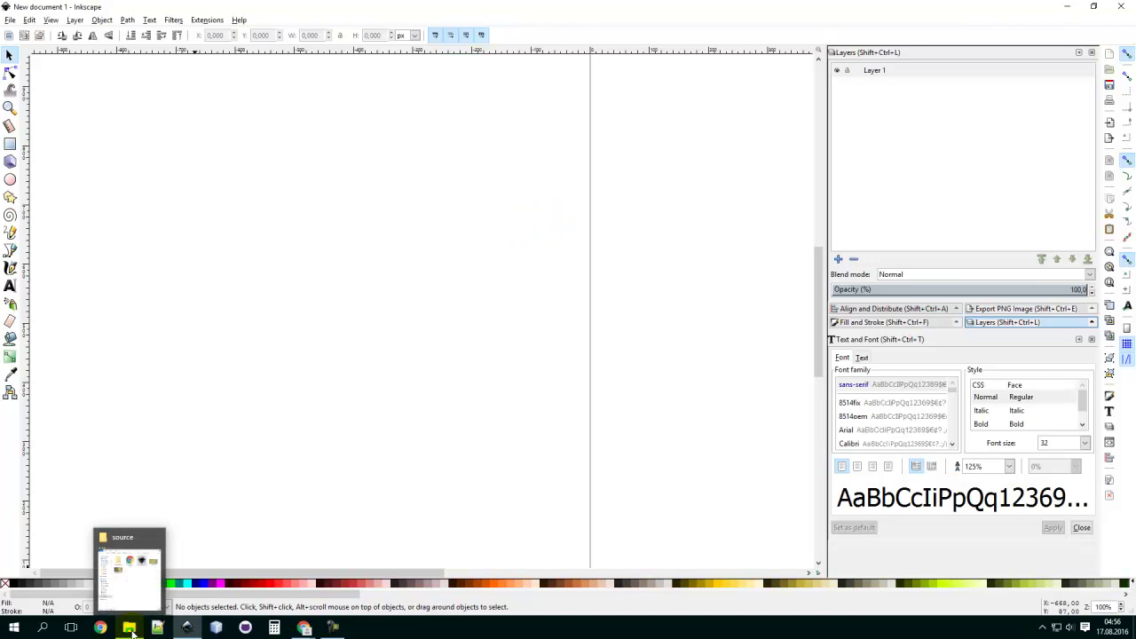
pyautogui.click(119, 591)
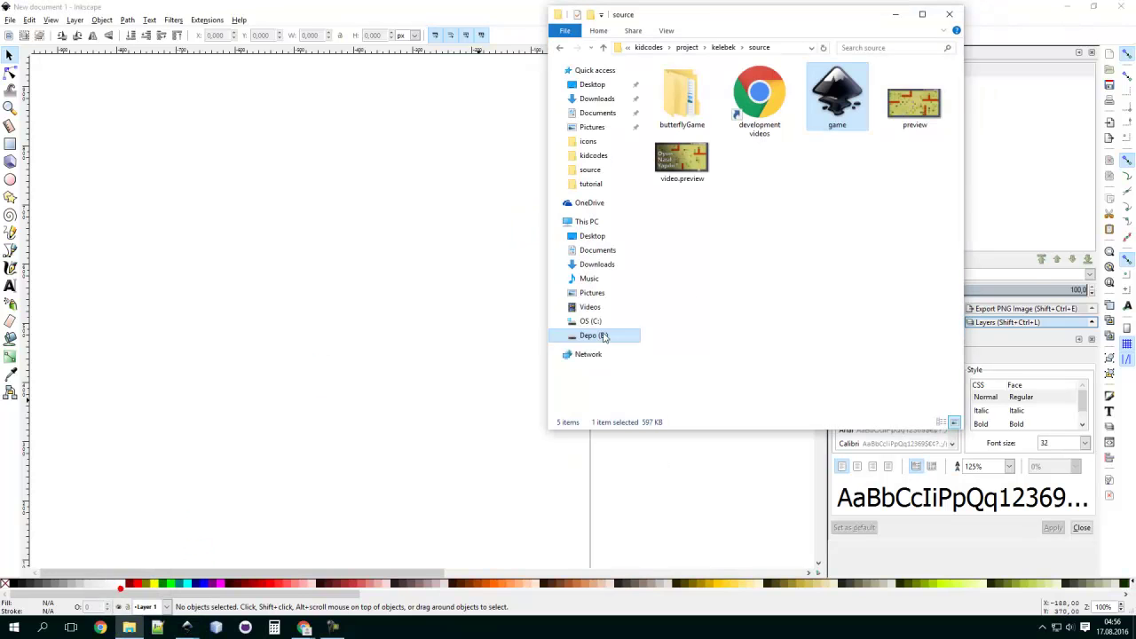
pyautogui.click(774, 228)
pyautogui.moveTo(834, 86); pyautogui.dragTo(838, 91)
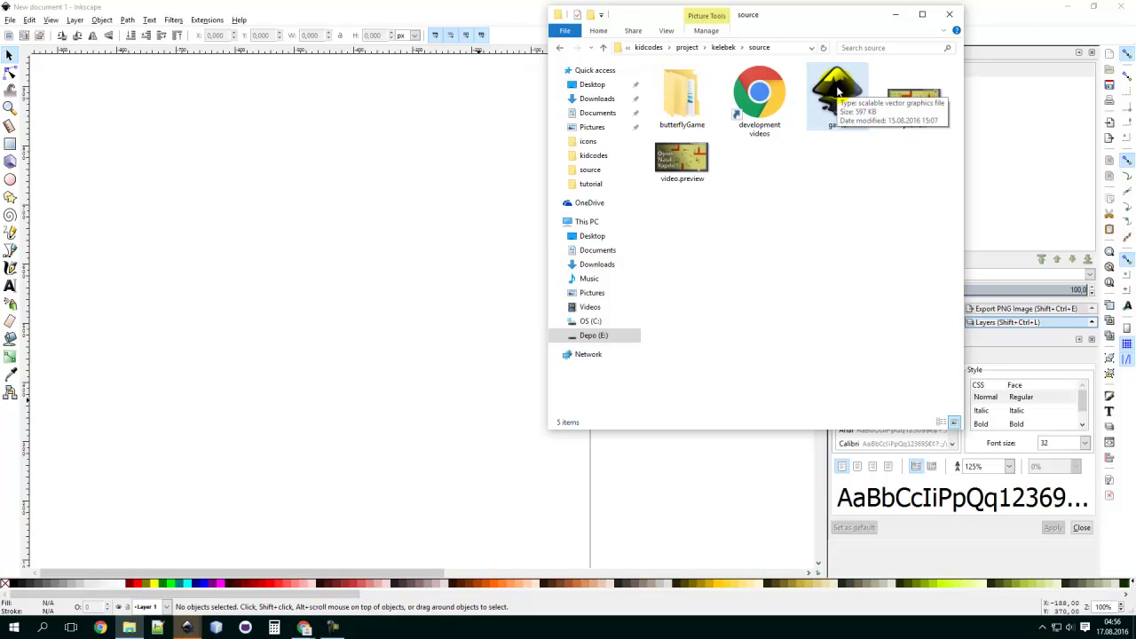
pyautogui.click(840, 186)
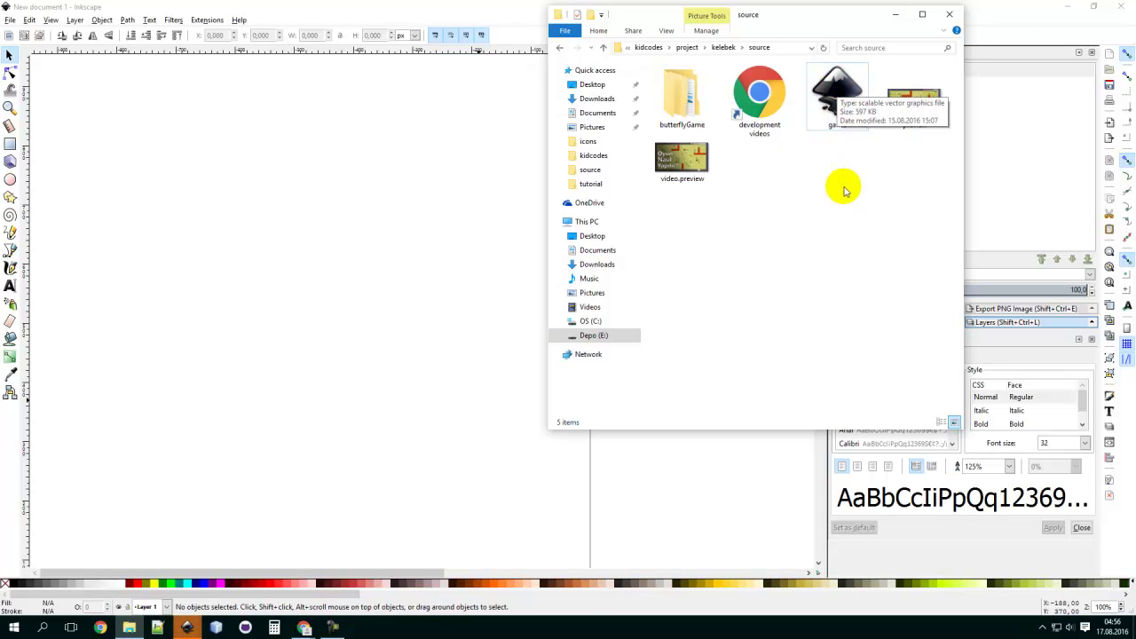
pyautogui.rightClick(842, 87)
pyautogui.click(892, 99)
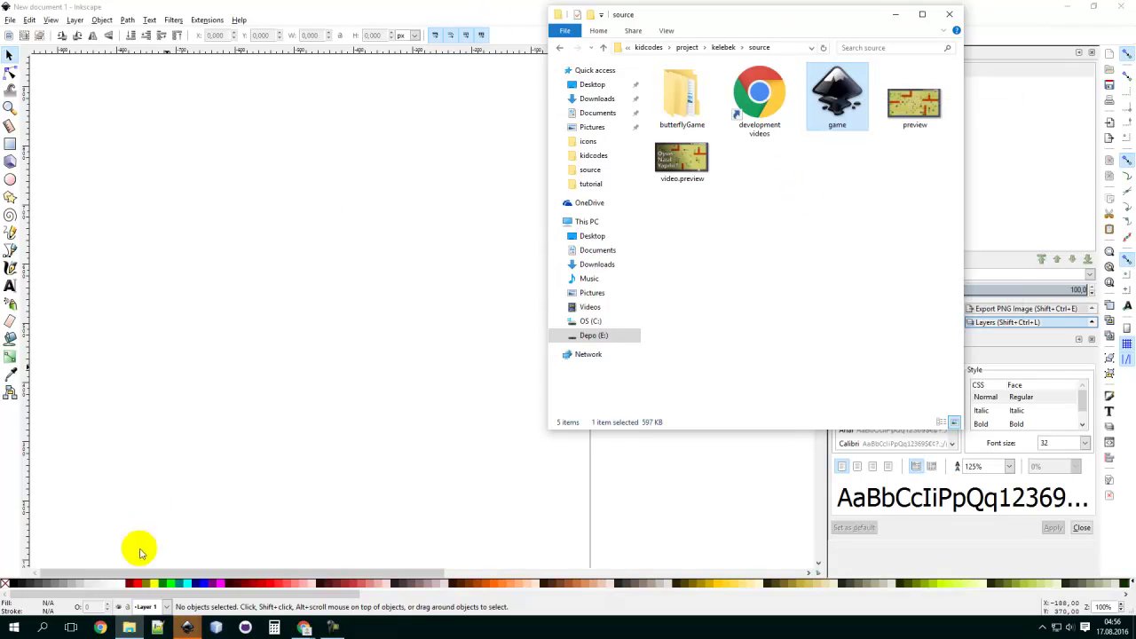
# Switch to Inkscape, close its empty new document and bring the game.svg drawing to the front.
pyautogui.click(188, 626)
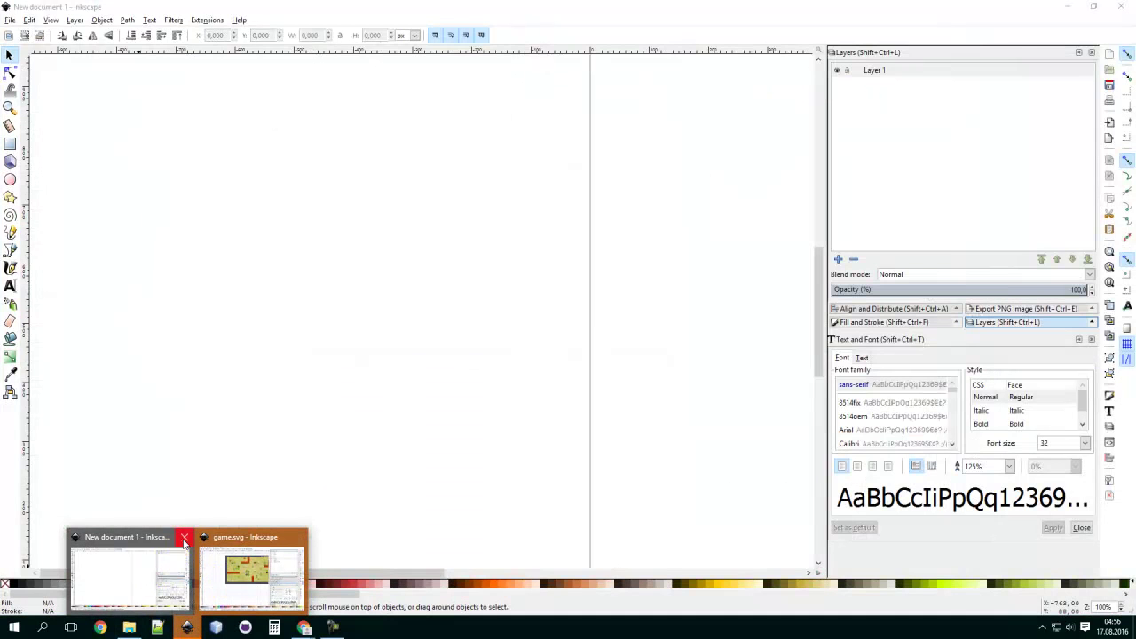
pyautogui.click(184, 540)
pyautogui.click(185, 568)
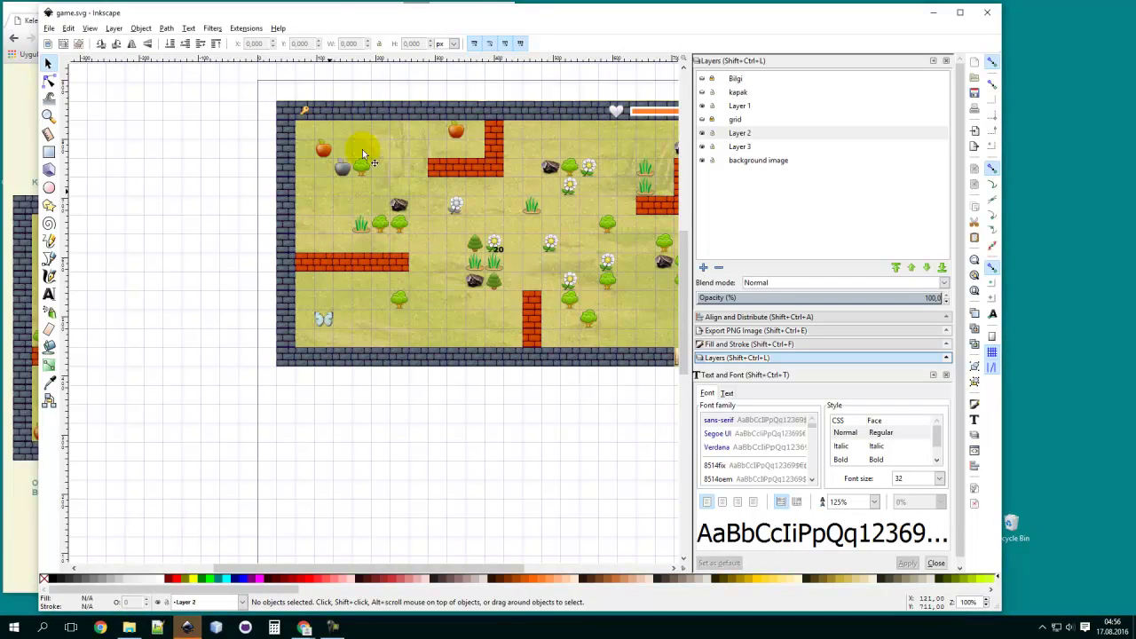
# Arrange the game.svg window beside the browser game, narrow it from its left edge and center the map in view.
pyautogui.moveTo(520, 16); pyautogui.dragTo(91, 22)
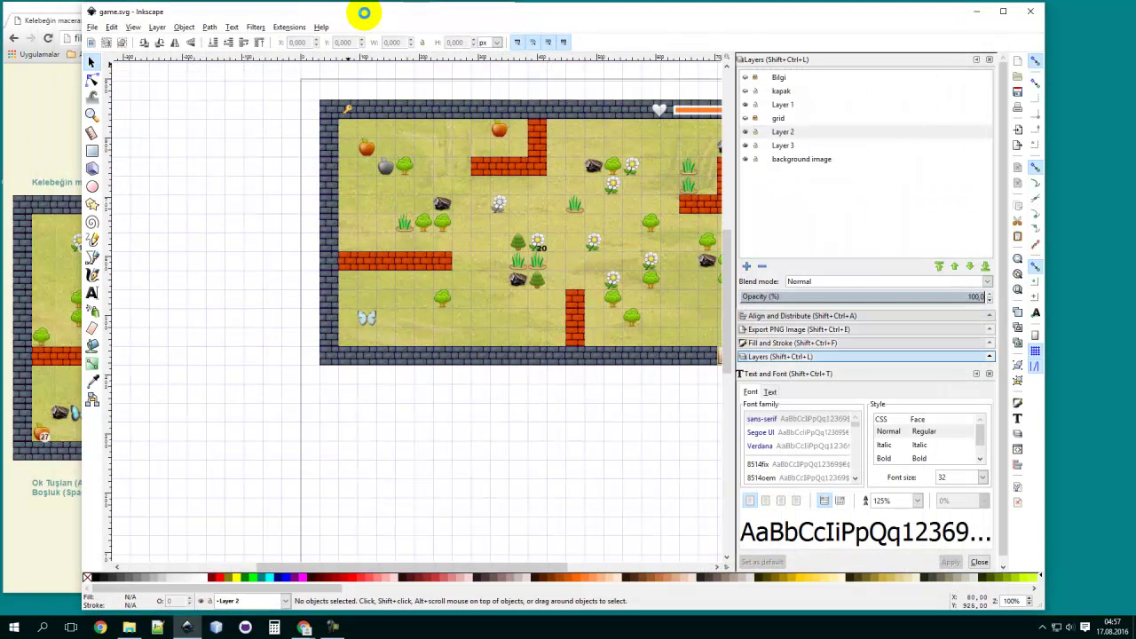
pyautogui.click(63, 15)
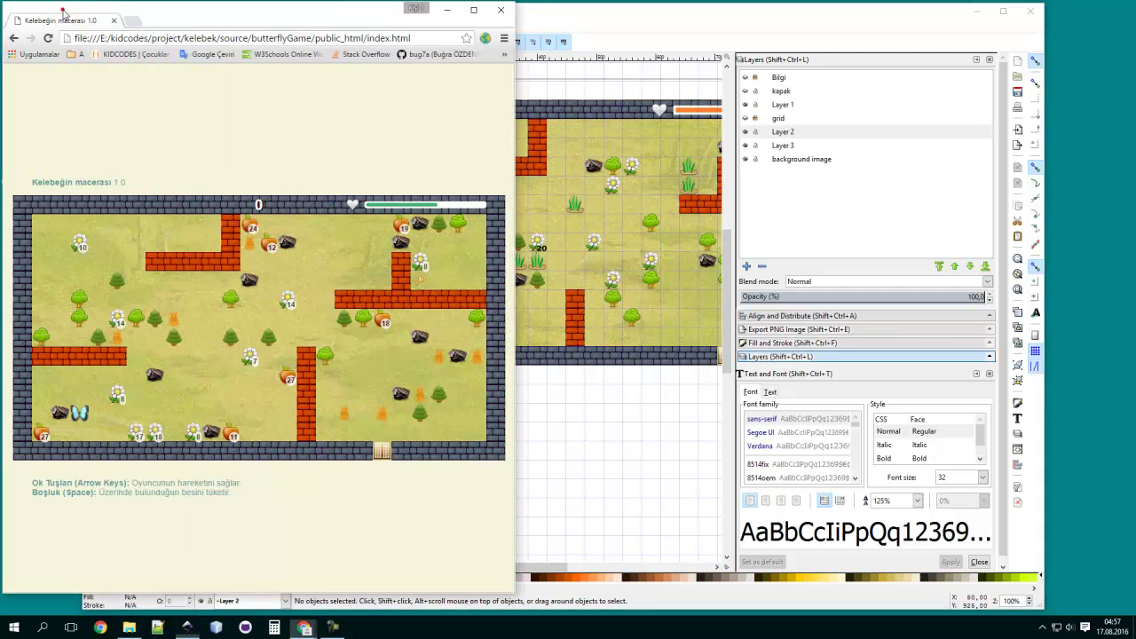
pyautogui.moveTo(769, 21); pyautogui.dragTo(846, 16)
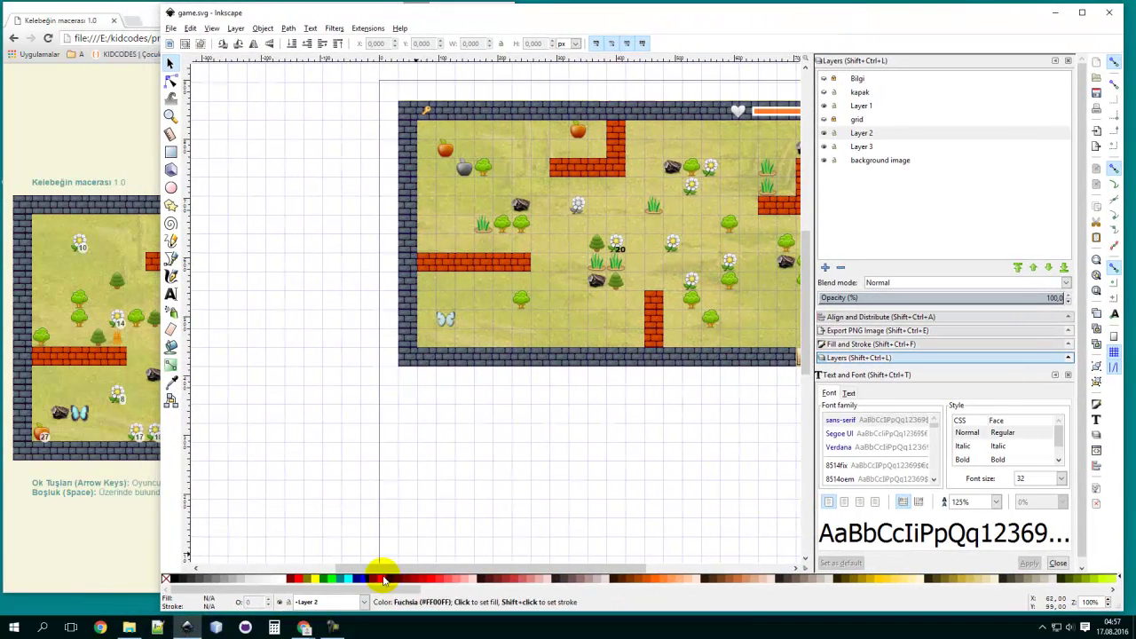
pyautogui.moveTo(402, 571); pyautogui.dragTo(434, 571)
pyautogui.moveTo(165, 387); pyautogui.dragTo(273, 395)
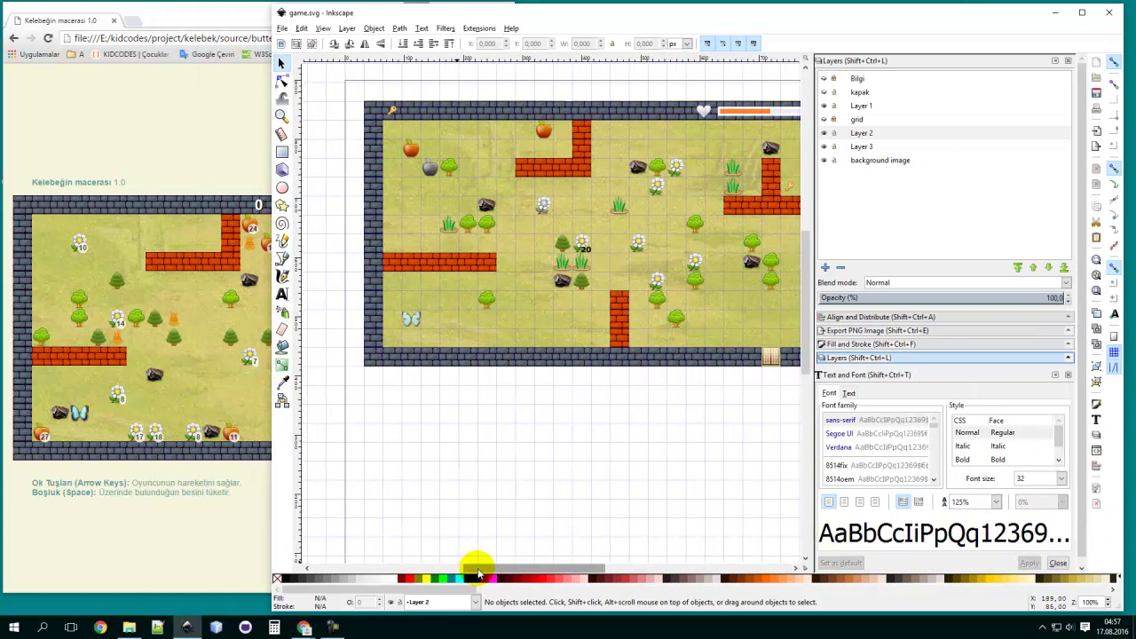
pyautogui.moveTo(478, 571); pyautogui.dragTo(485, 569)
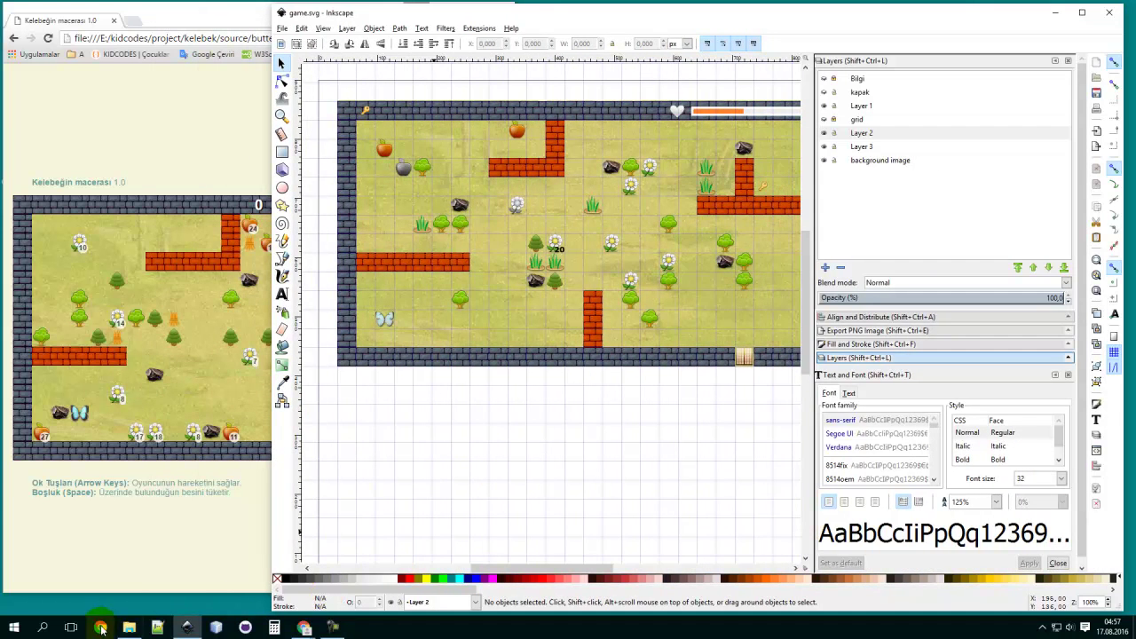
# Switch to the source folder window, place it beside the drawing and open butterflyGame > public_html > asset.
pyautogui.click(129, 627)
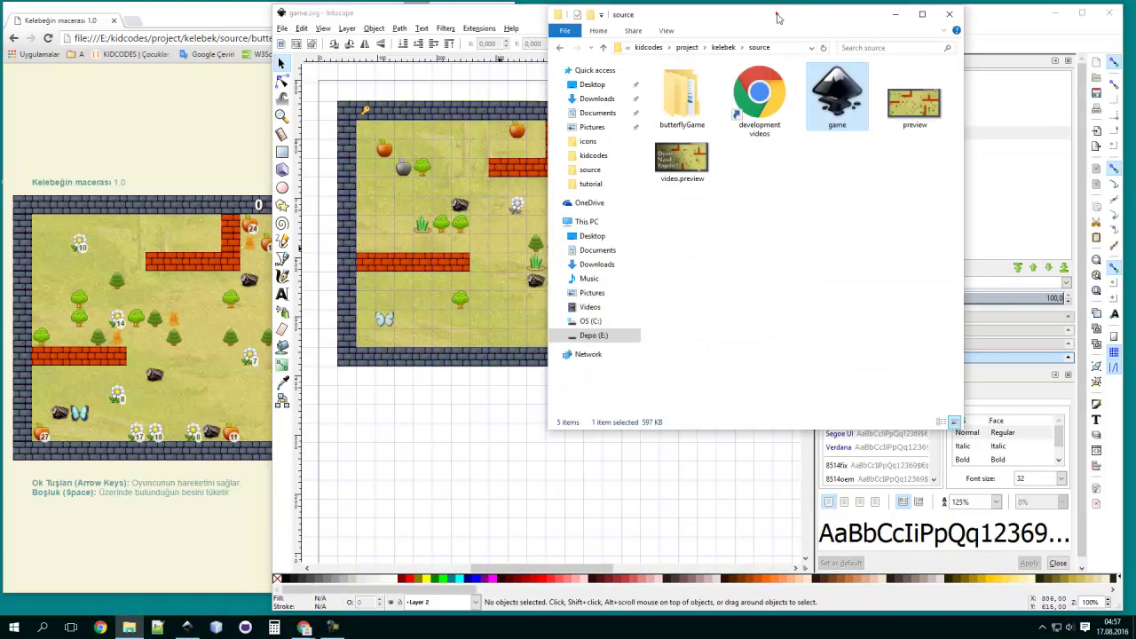
pyautogui.moveTo(777, 18); pyautogui.dragTo(231, 98)
pyautogui.doubleClick(132, 175)
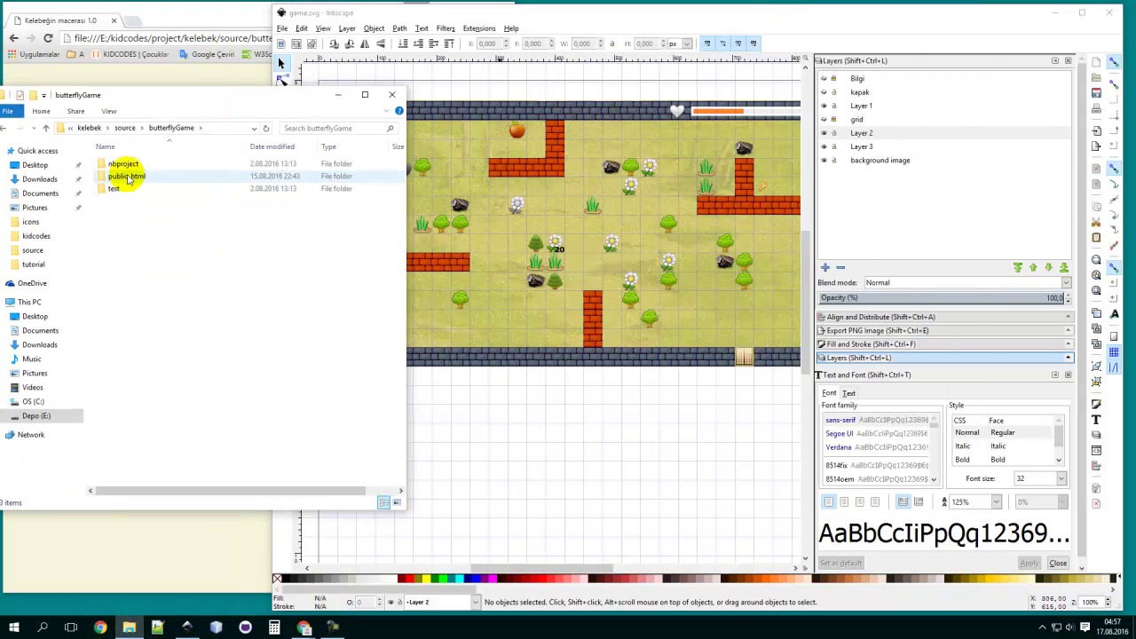
pyautogui.doubleClick(127, 176)
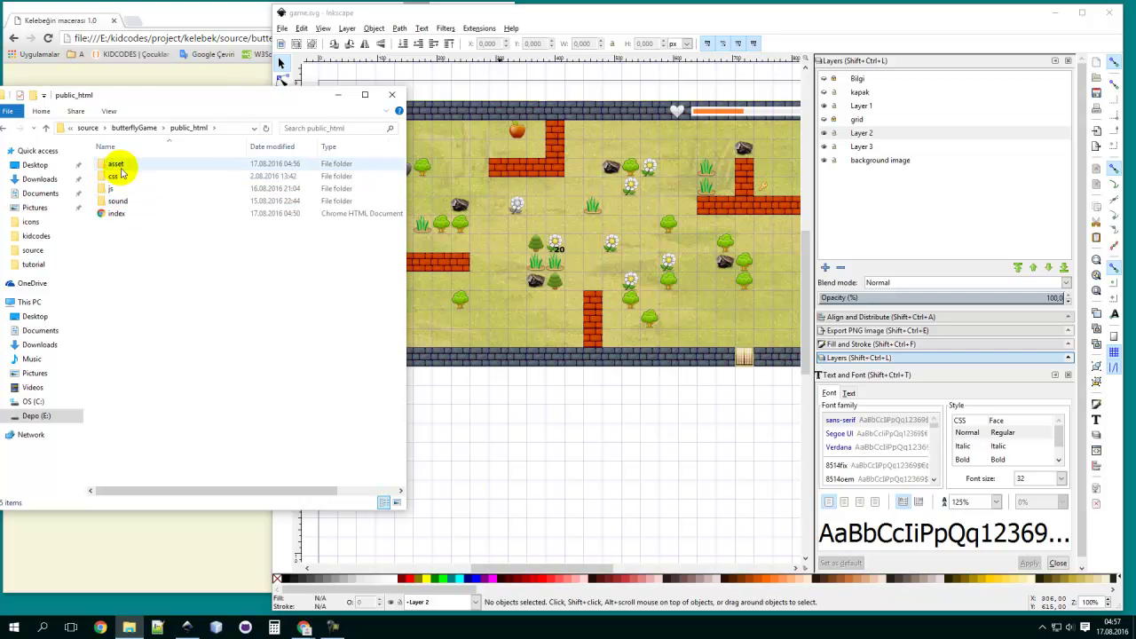
pyautogui.doubleClick(117, 166)
pyautogui.scroll(-5, 213, 302)
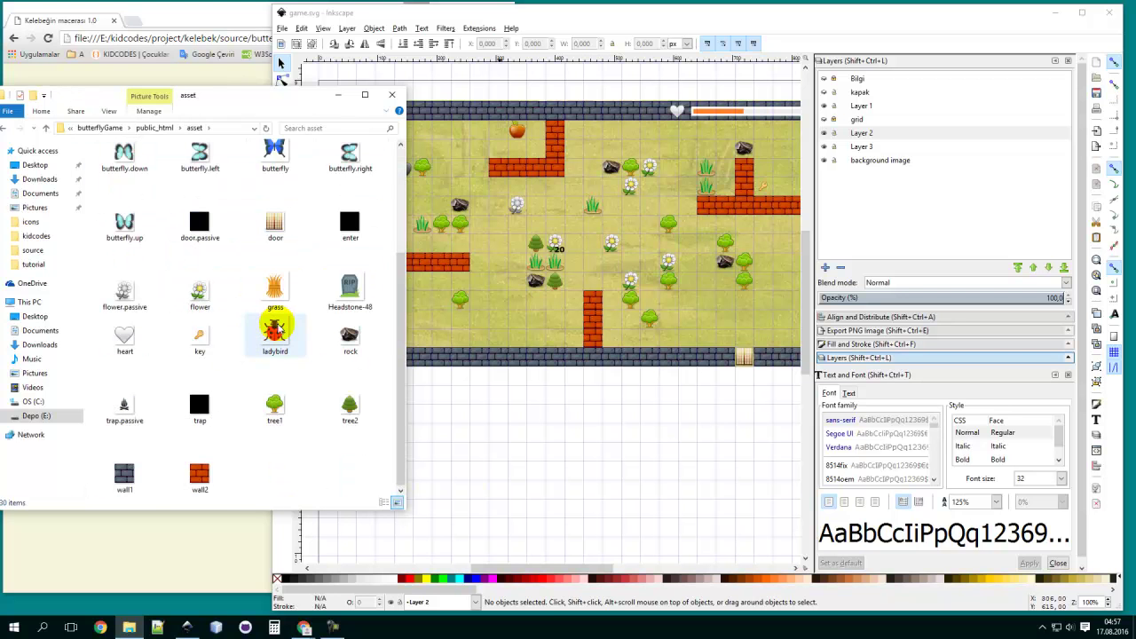
# Rename the Headstone-48 image in the asset folder as headstone.
pyautogui.rightClick(351, 301)
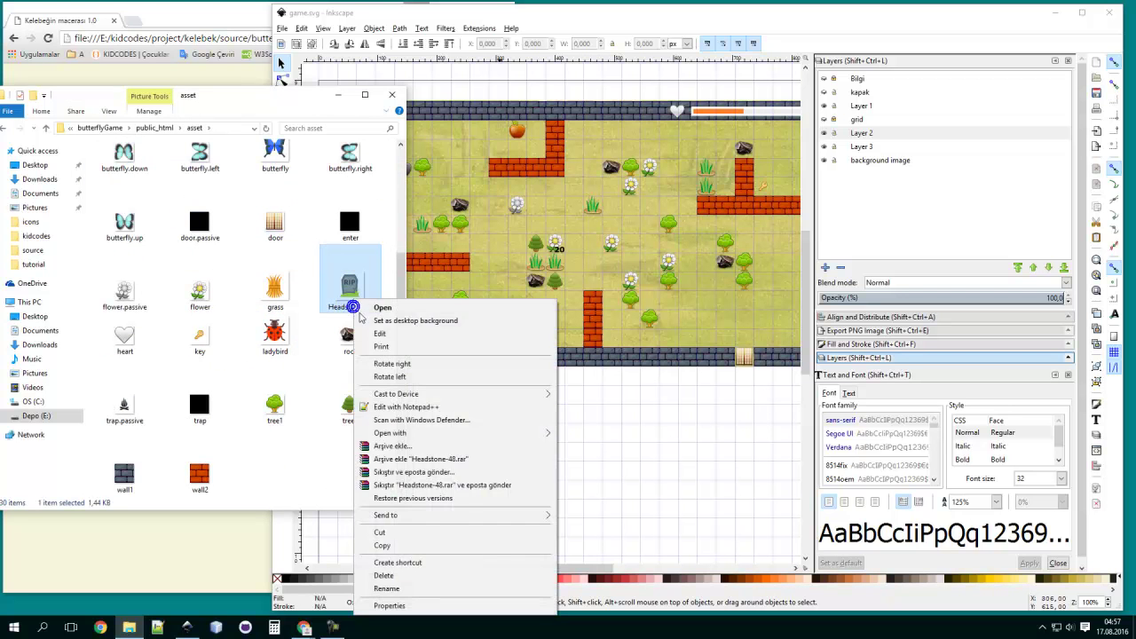
pyautogui.click(387, 589)
pyautogui.click(367, 306)
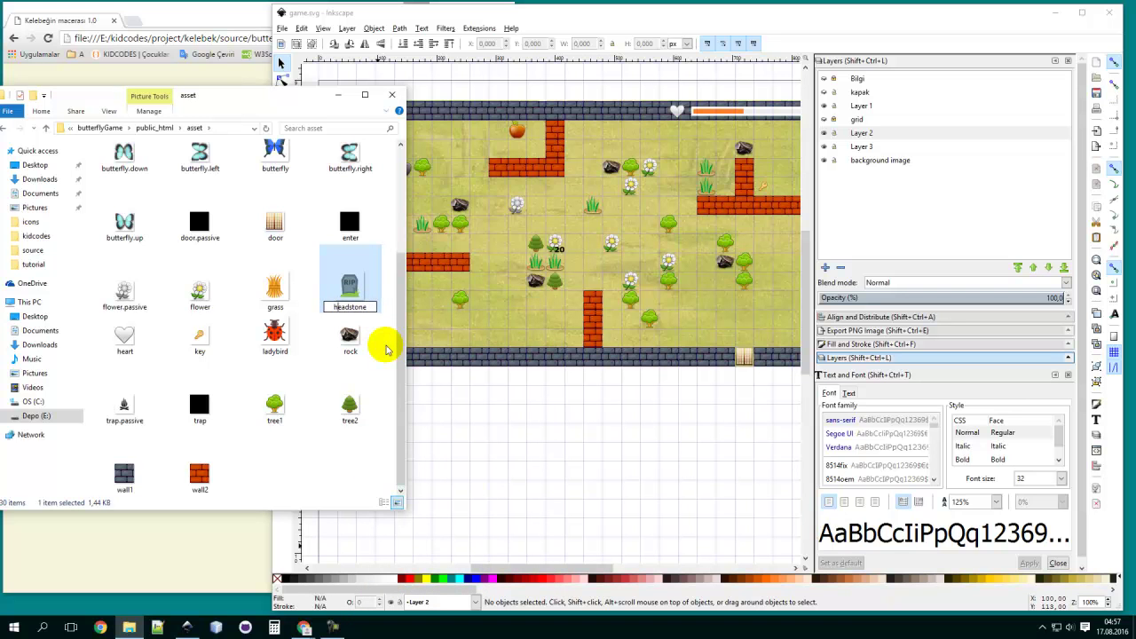
pyautogui.press('Return')
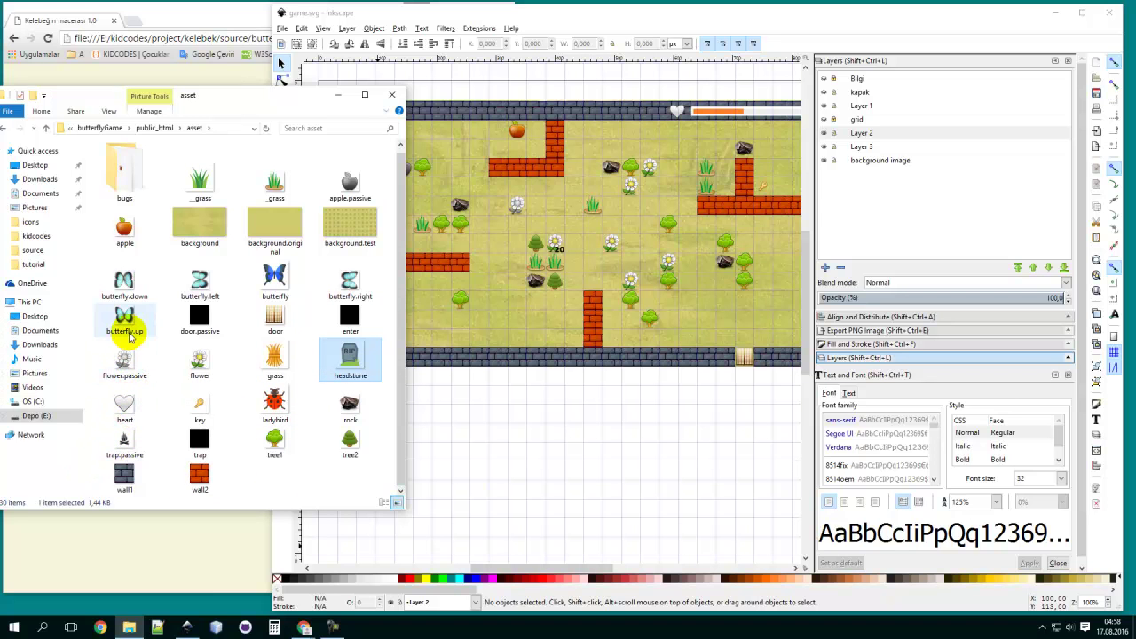
# Import the headstone image into the game drawing as an embedded bitmap and place it below the map.
pyautogui.moveTo(347, 358); pyautogui.dragTo(483, 432)
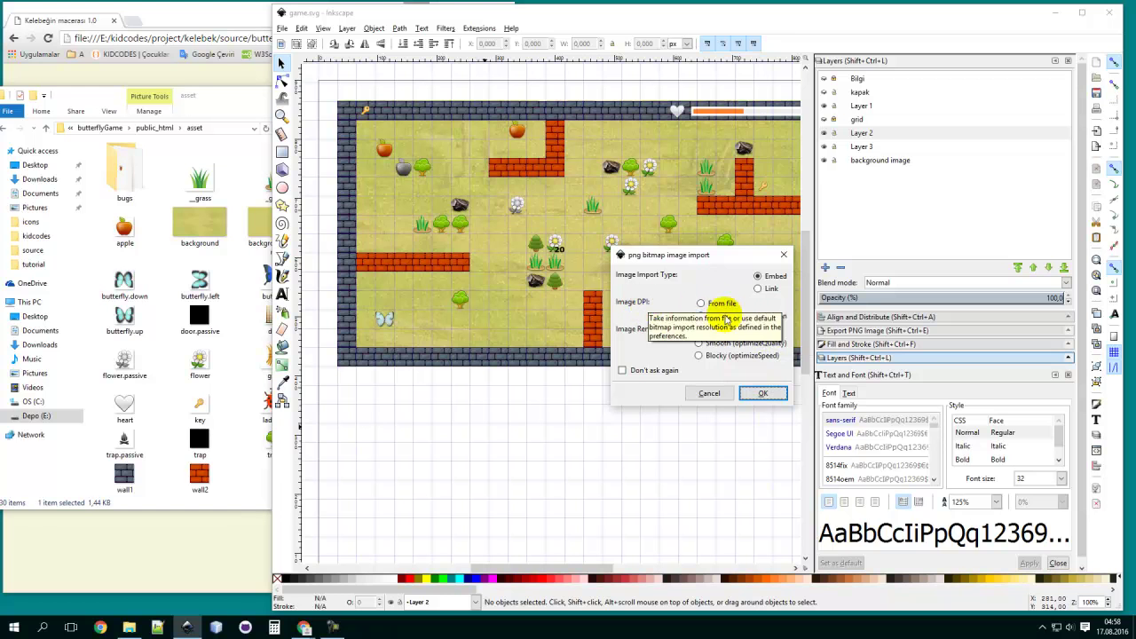
pyautogui.click(762, 397)
pyautogui.click(751, 402)
pyautogui.moveTo(621, 415); pyautogui.dragTo(528, 397)
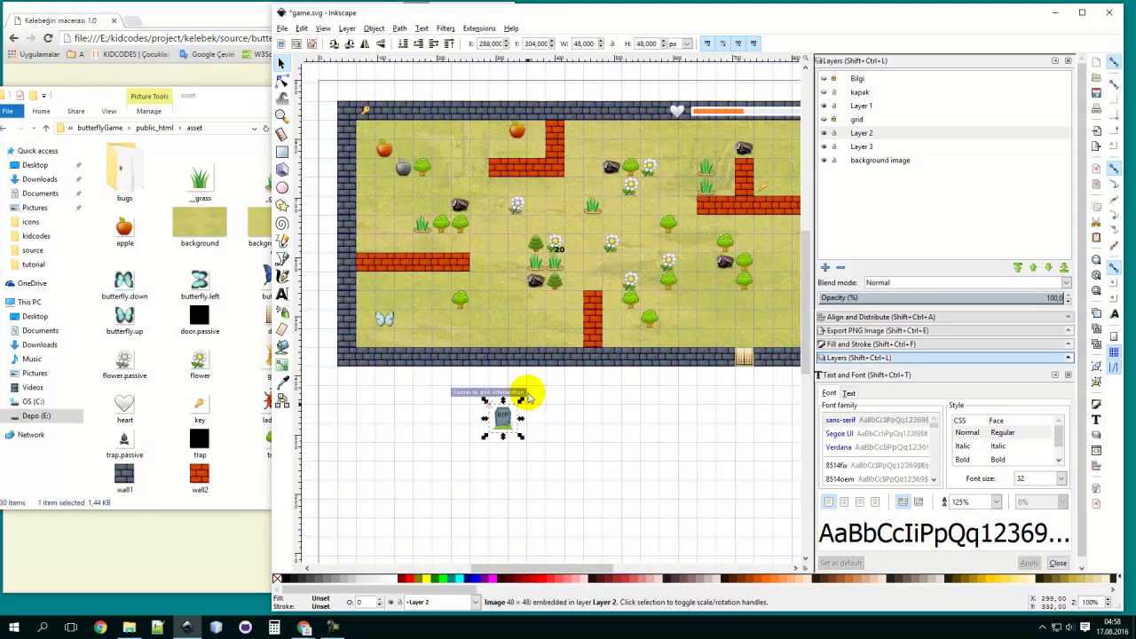
# Lock the headstone's proportions and set its size to 32 by 32 px.
pyautogui.click(612, 44)
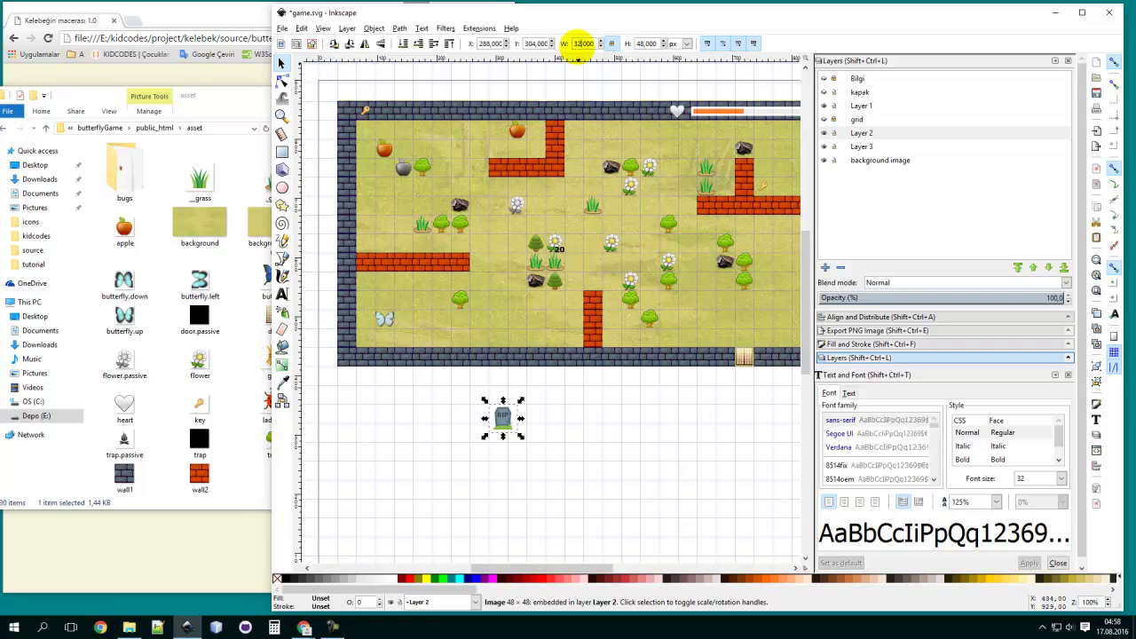
pyautogui.click(644, 44)
pyautogui.click(500, 418)
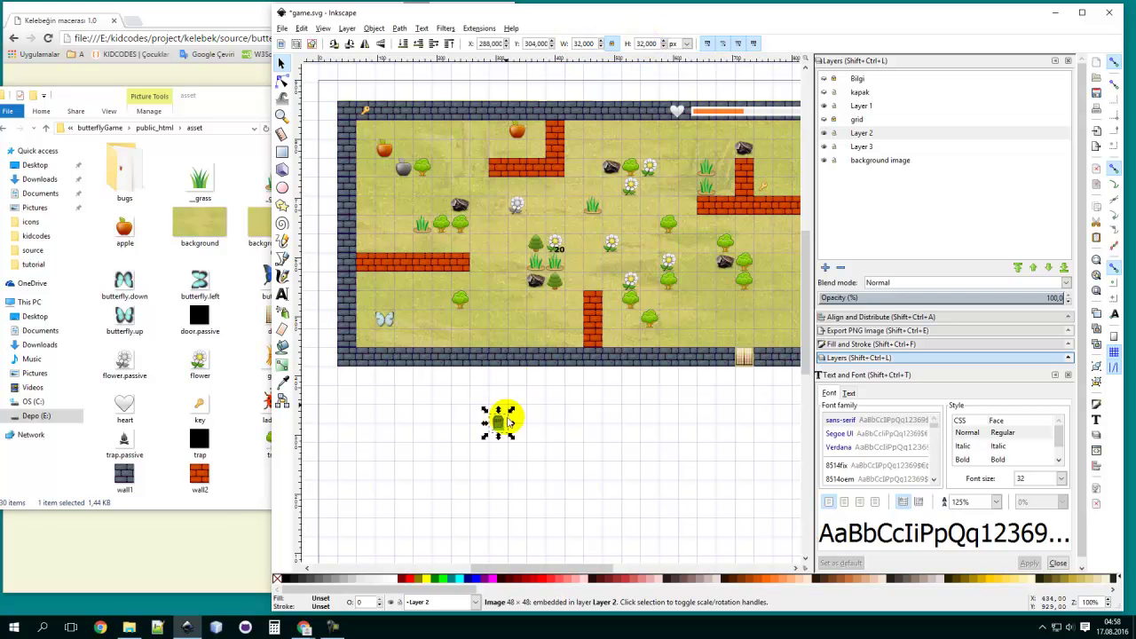
# Try the resized headstone on the map's grid at X 288, Y 512 px.
pyautogui.moveTo(498, 423); pyautogui.dragTo(500, 306)
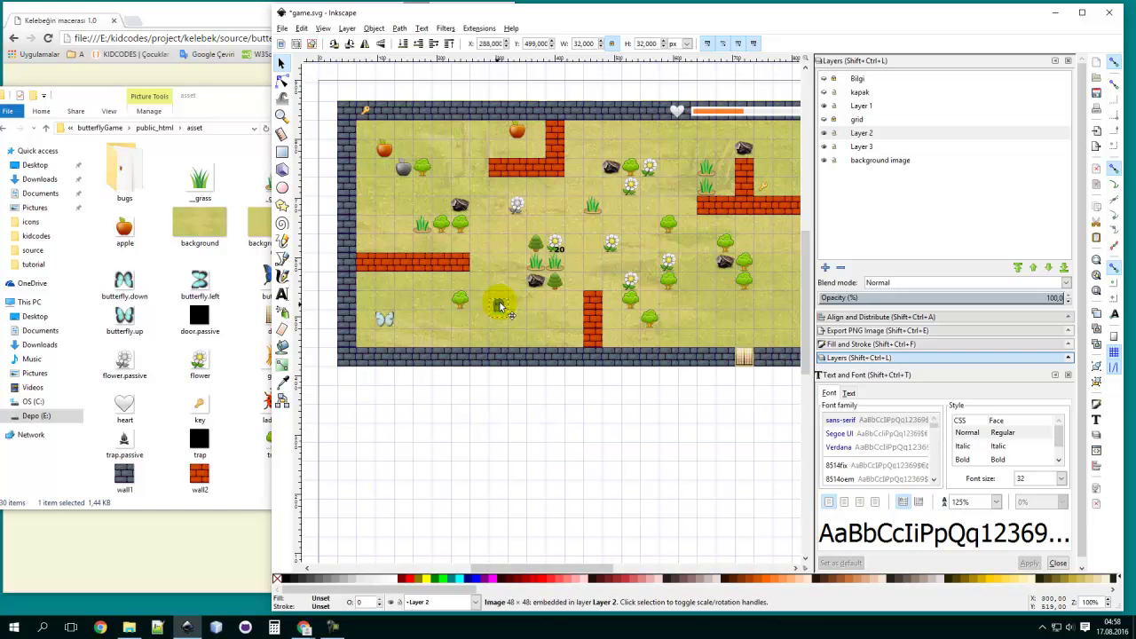
pyautogui.click(524, 436)
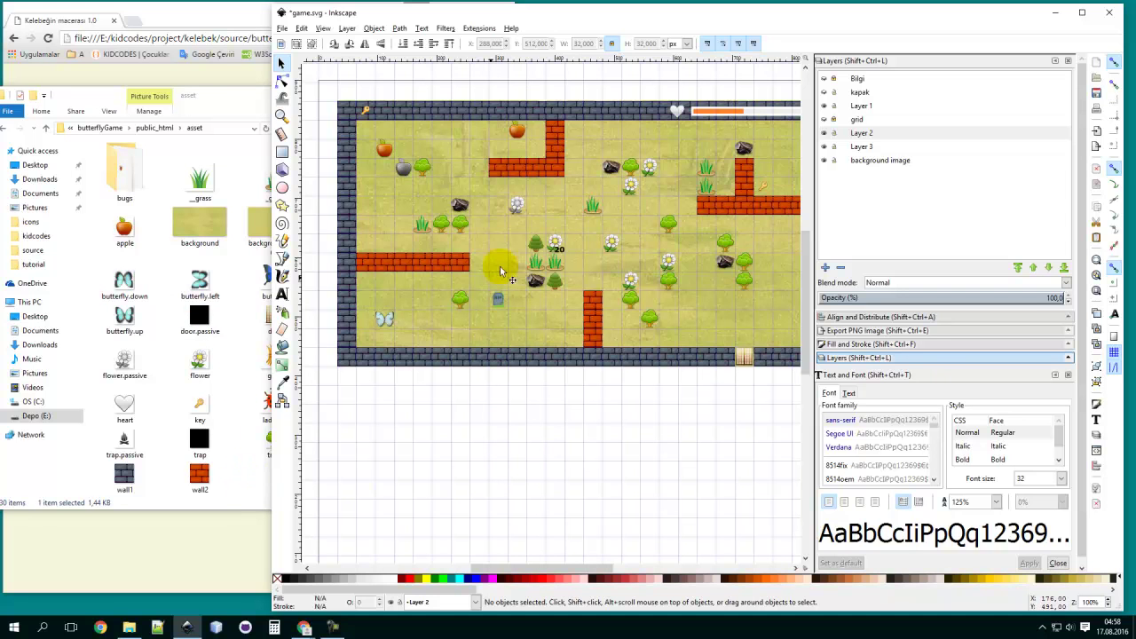
pyautogui.moveTo(498, 300); pyautogui.dragTo(499, 301)
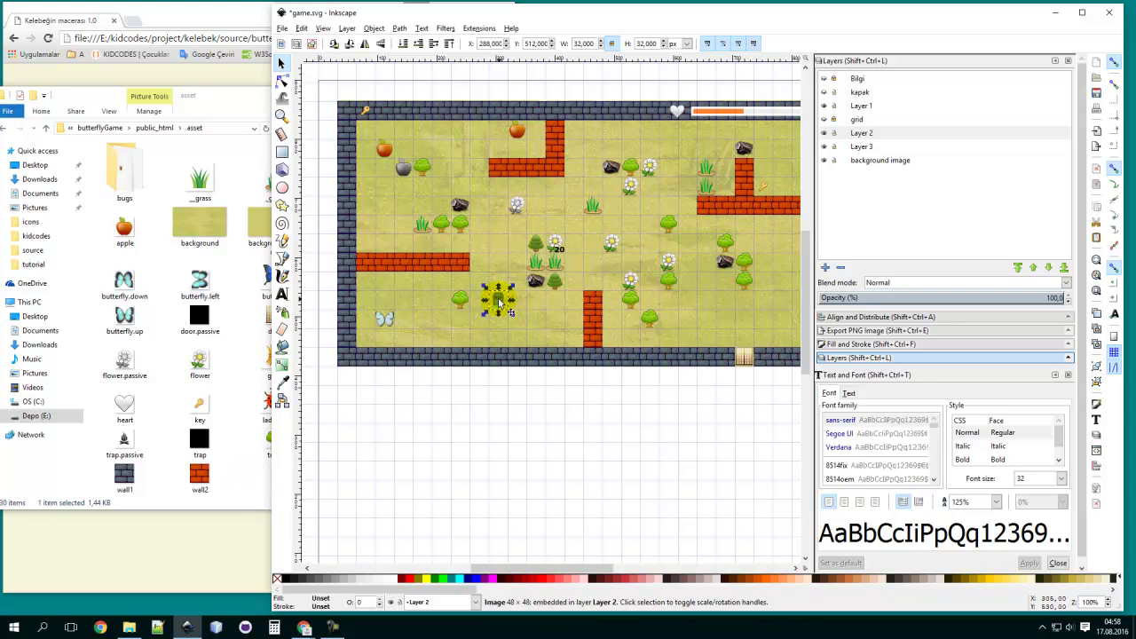
pyautogui.click(375, 393)
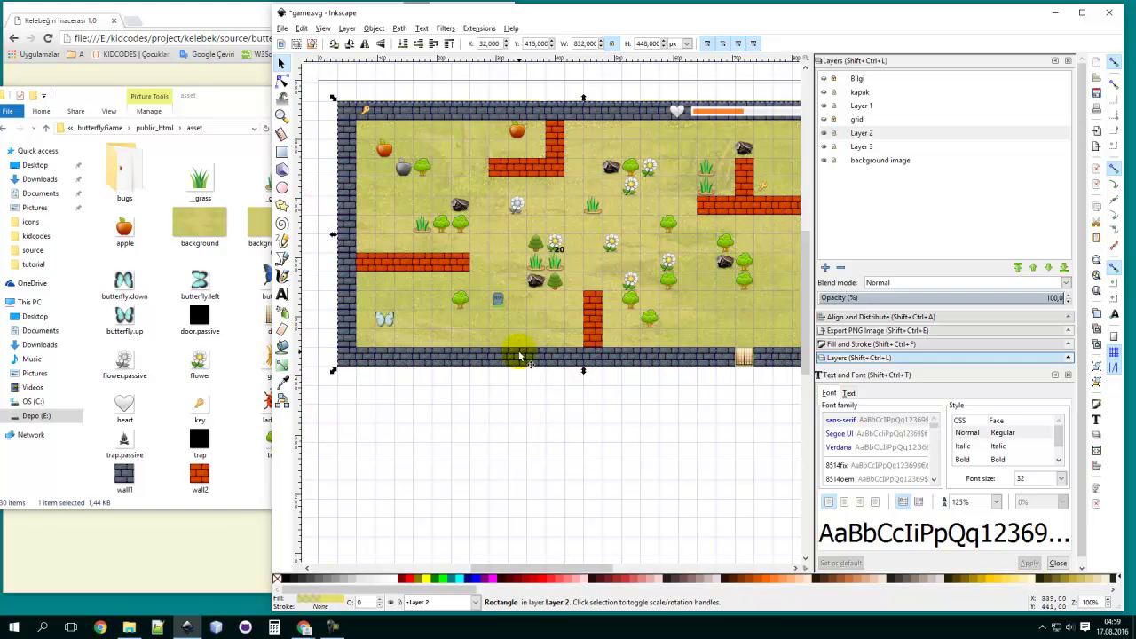
# Move the headstone off the map to the empty area below the bottom wall, at X 160, Y 352 px.
pyautogui.moveTo(498, 304); pyautogui.dragTo(410, 400)
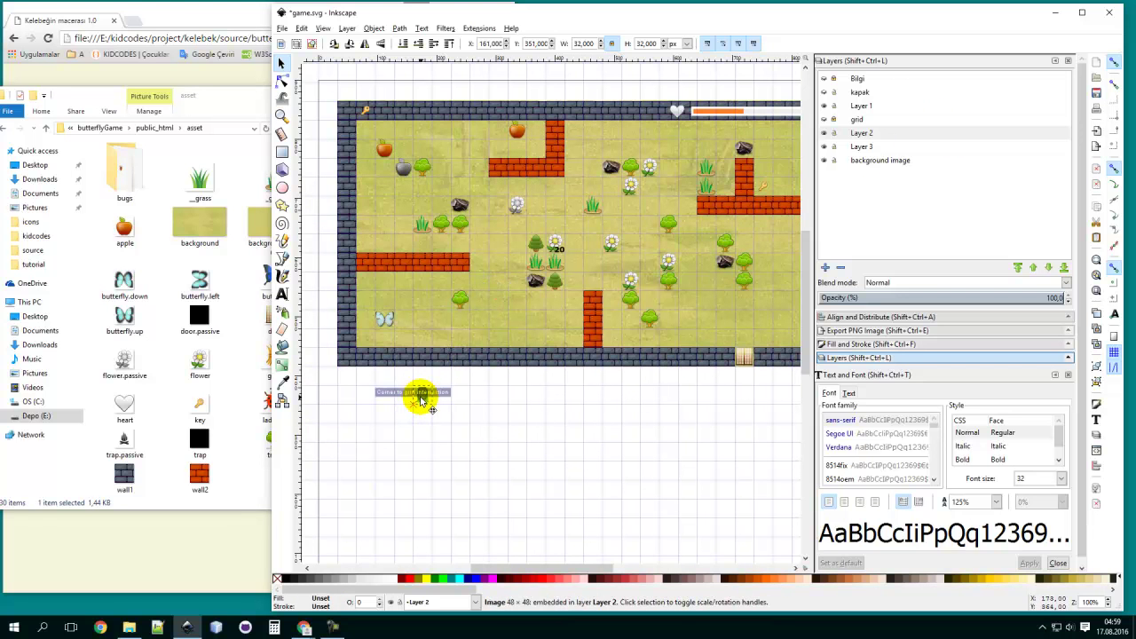
pyautogui.click(448, 432)
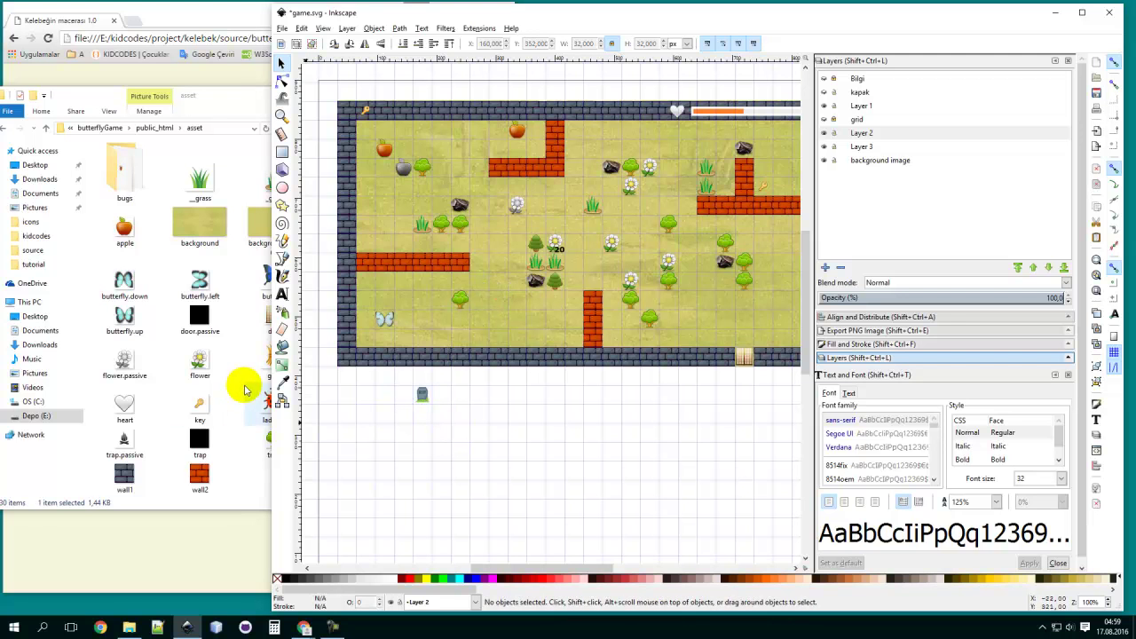
# Import the grass image from the asset folder as an embedded bitmap and place it near the headstone below the map.
pyautogui.click(235, 353)
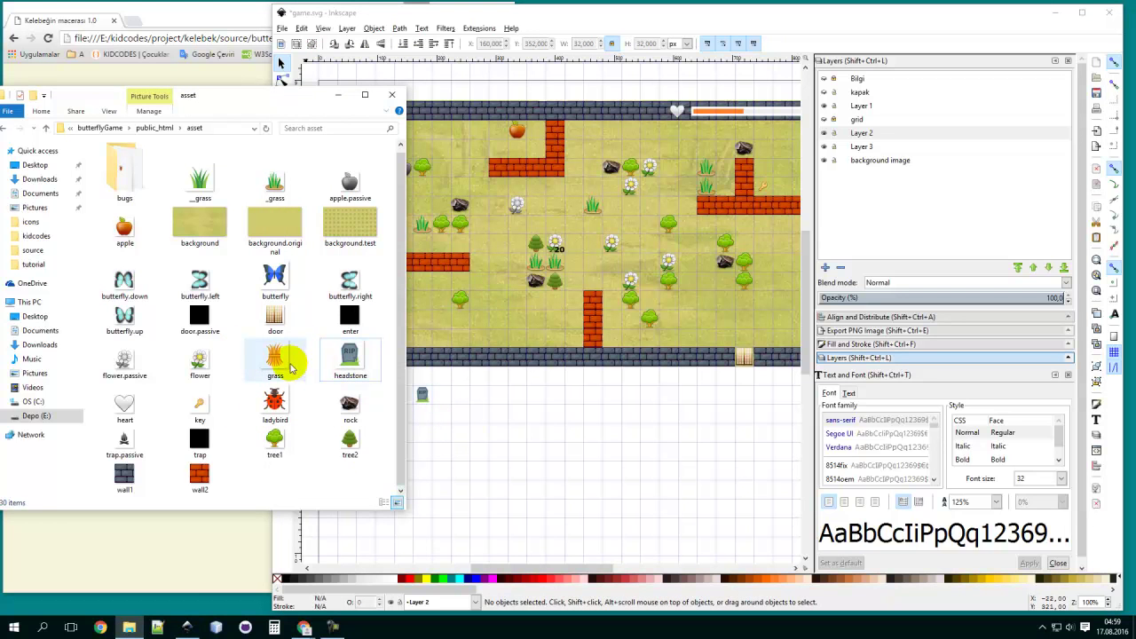
pyautogui.moveTo(278, 360); pyautogui.dragTo(501, 416)
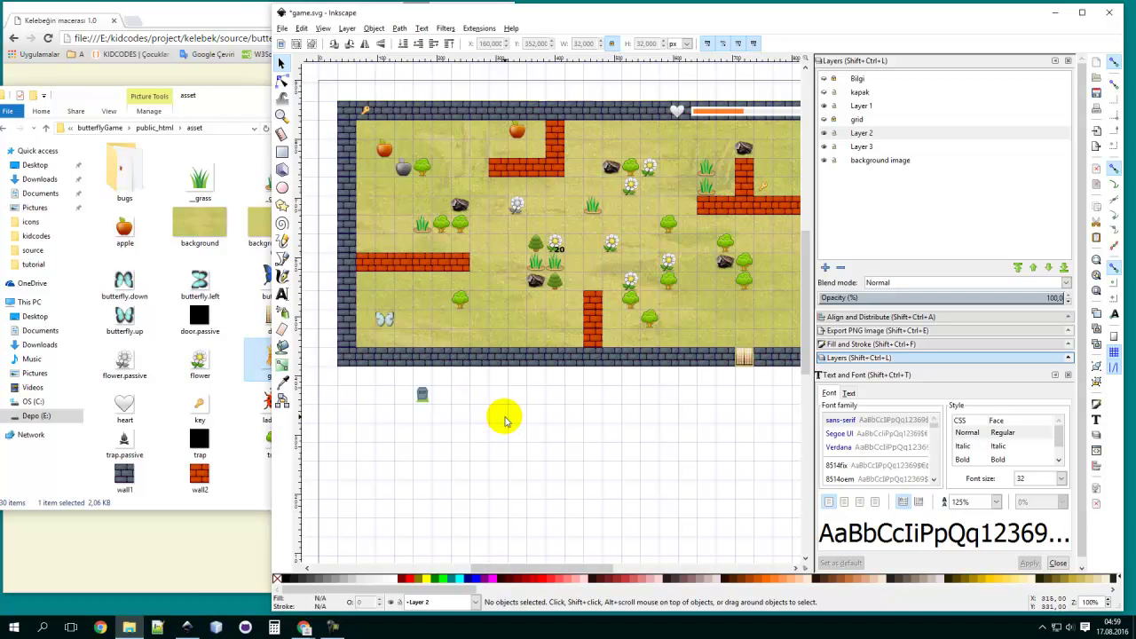
pyautogui.click(763, 394)
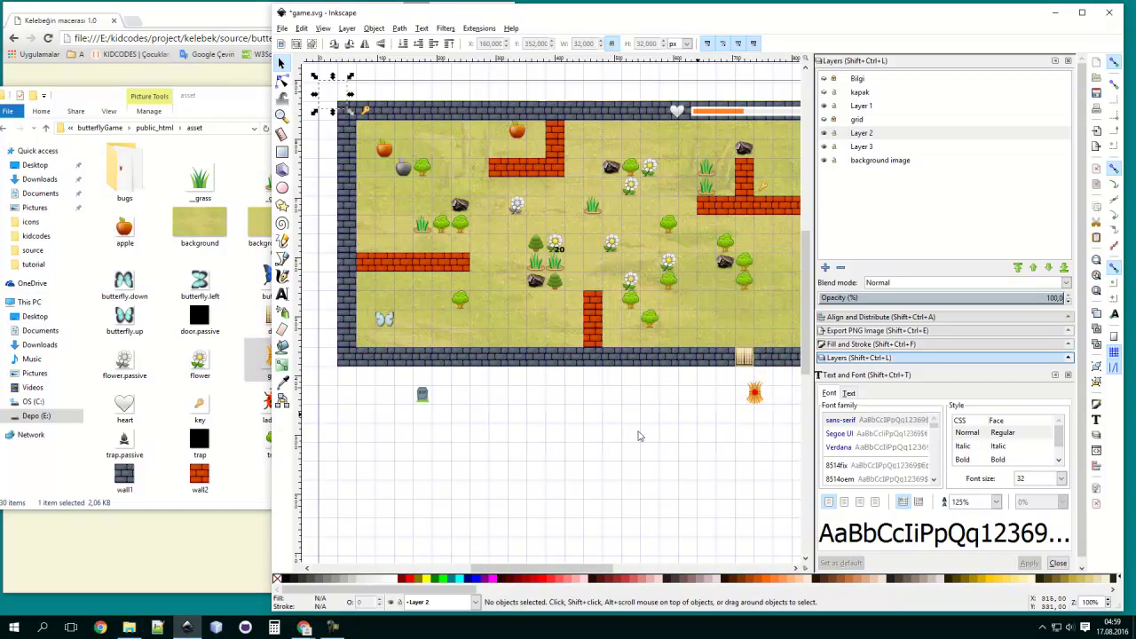
pyautogui.moveTo(755, 391); pyautogui.dragTo(456, 417)
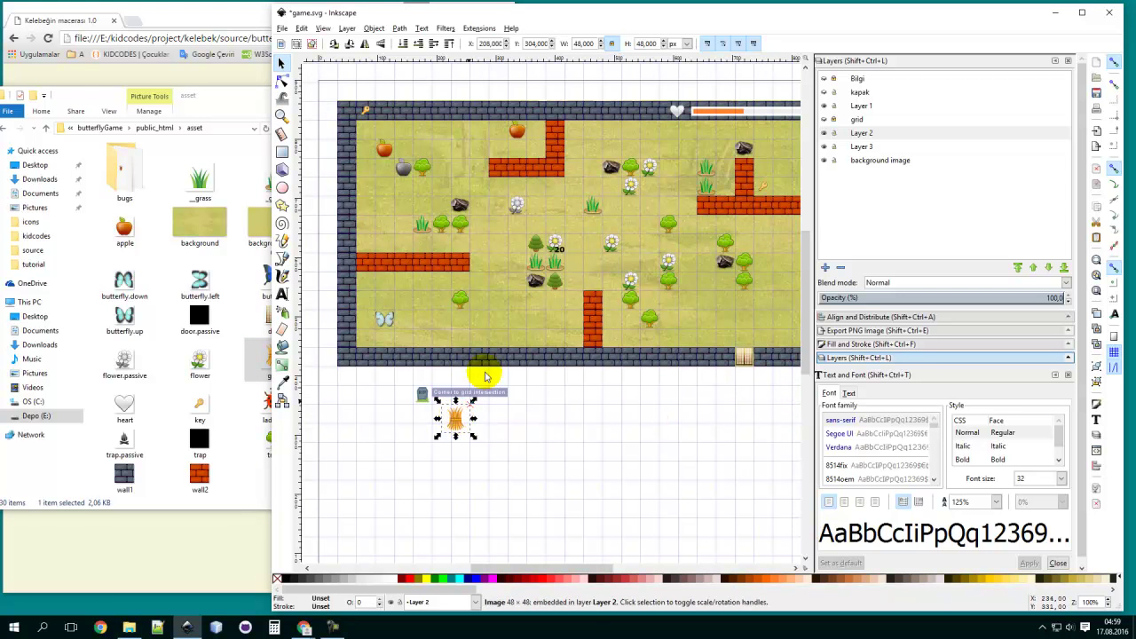
# Resize the grass image to 32 by 32 px and align it with the headstone at X 224, Y 352 px.
pyautogui.write('32')
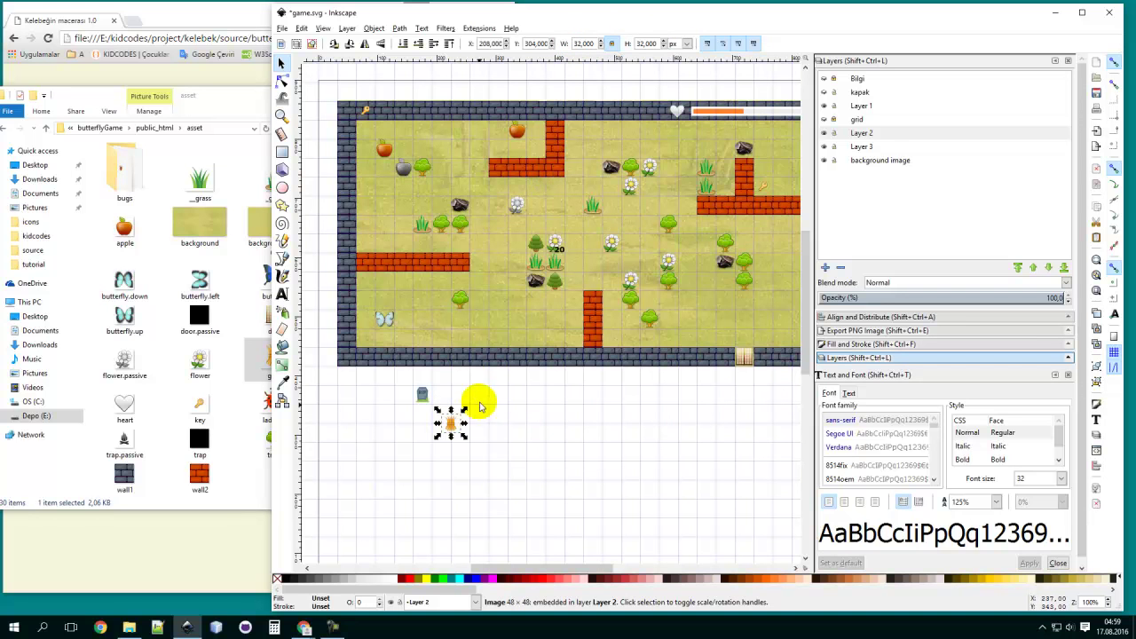
pyautogui.moveTo(454, 421); pyautogui.dragTo(460, 394)
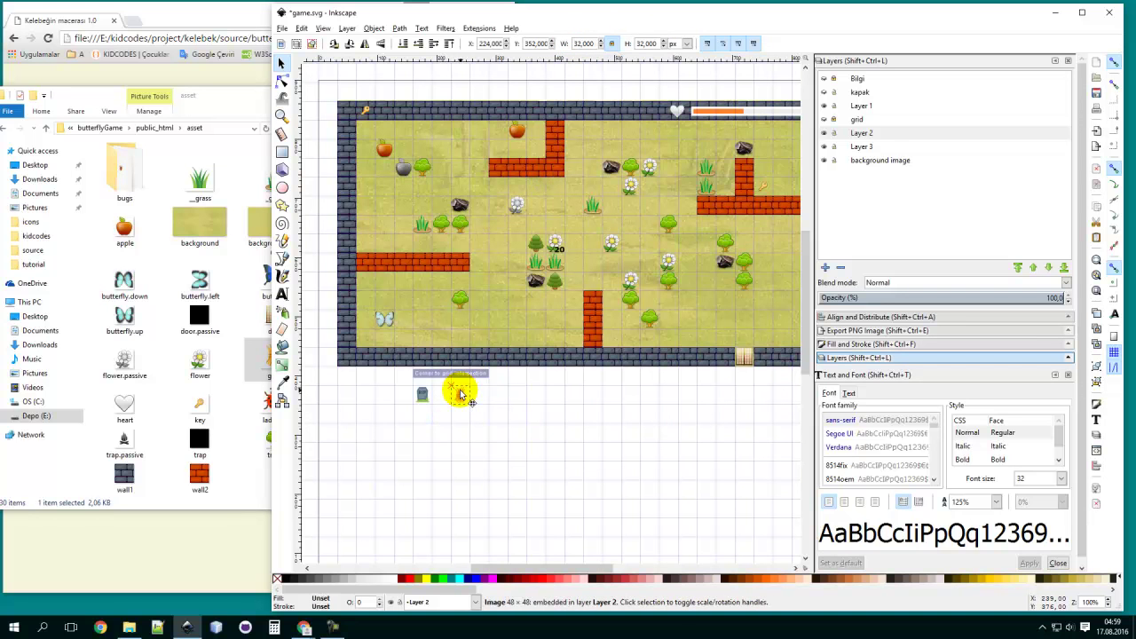
pyautogui.click(457, 435)
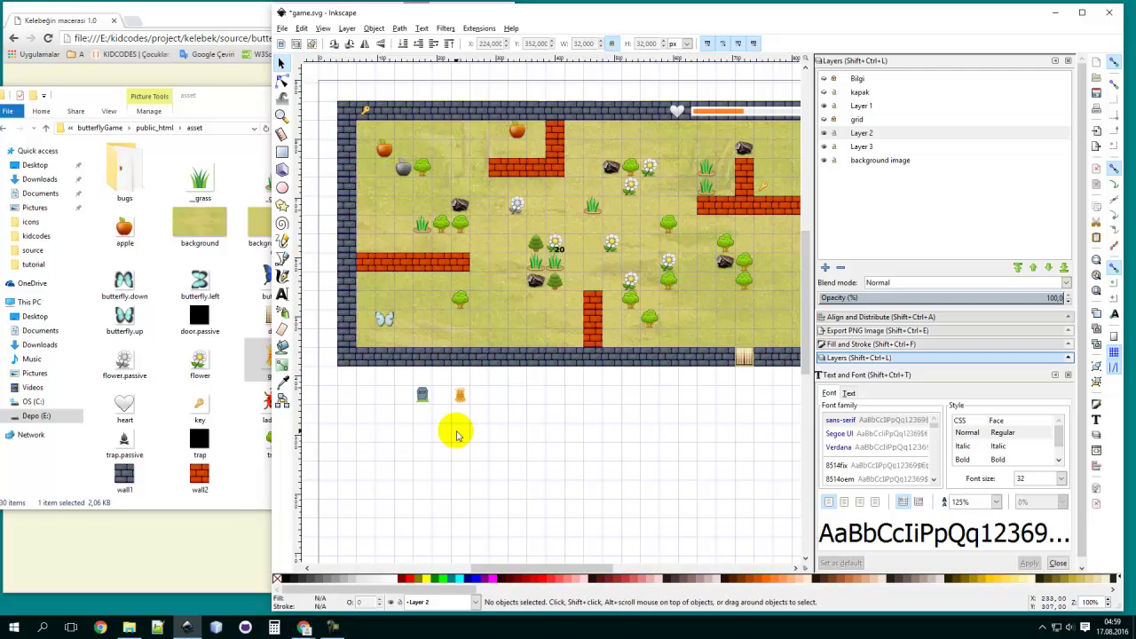
# Import the butterfly and ladybird images from the asset folder as embedded bitmaps below the map's door.
pyautogui.click(238, 396)
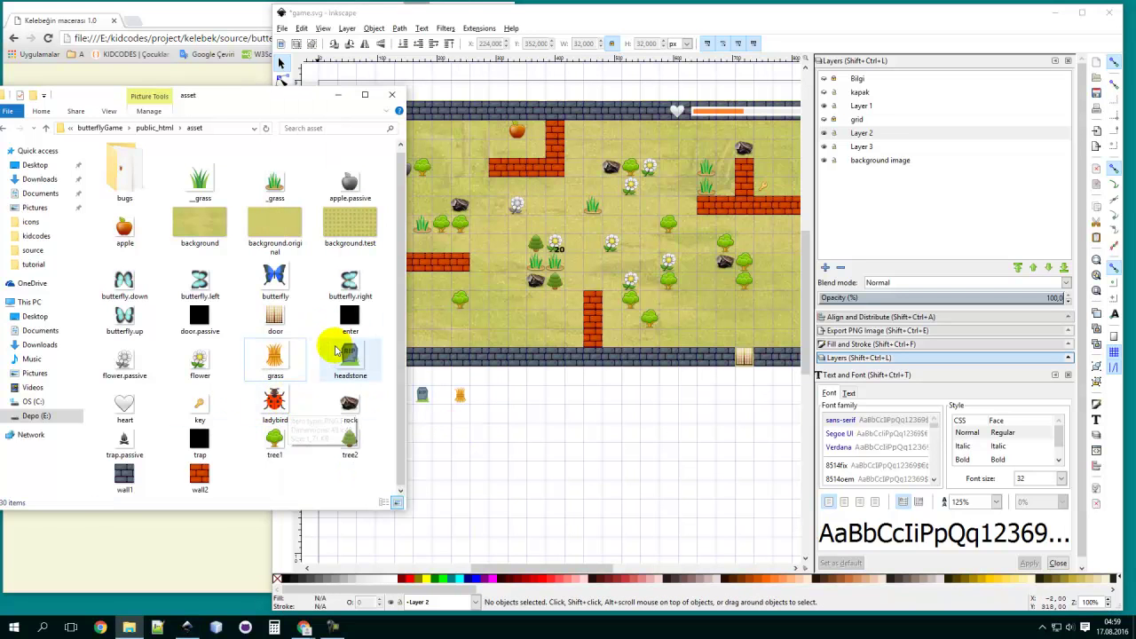
pyautogui.moveTo(270, 278); pyautogui.dragTo(730, 396)
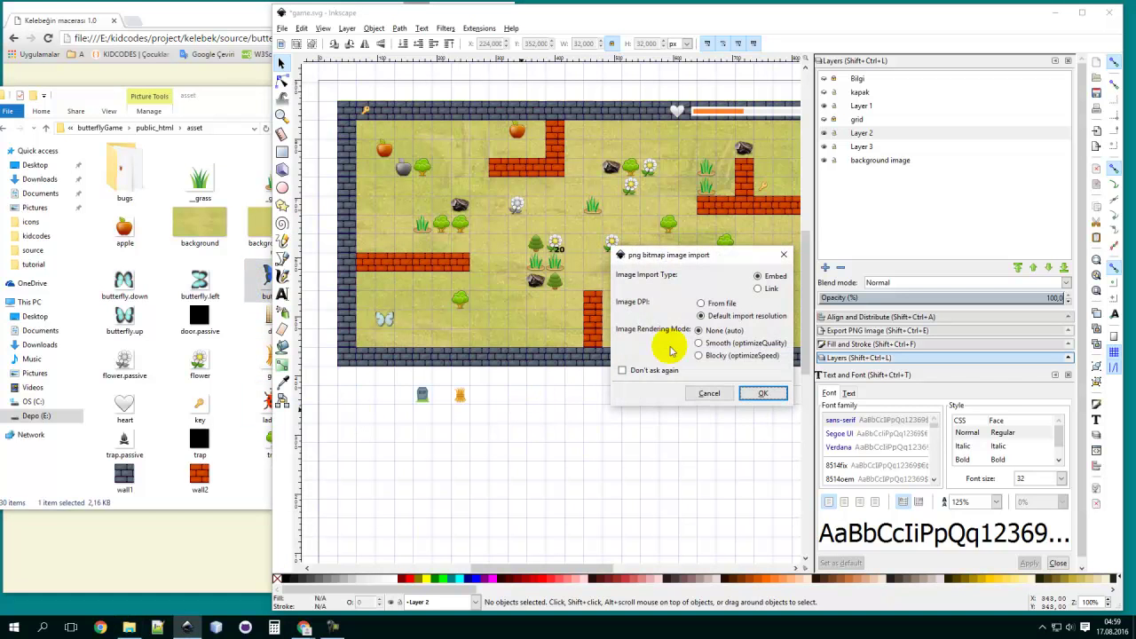
pyautogui.click(754, 391)
pyautogui.moveTo(262, 402); pyautogui.dragTo(757, 392)
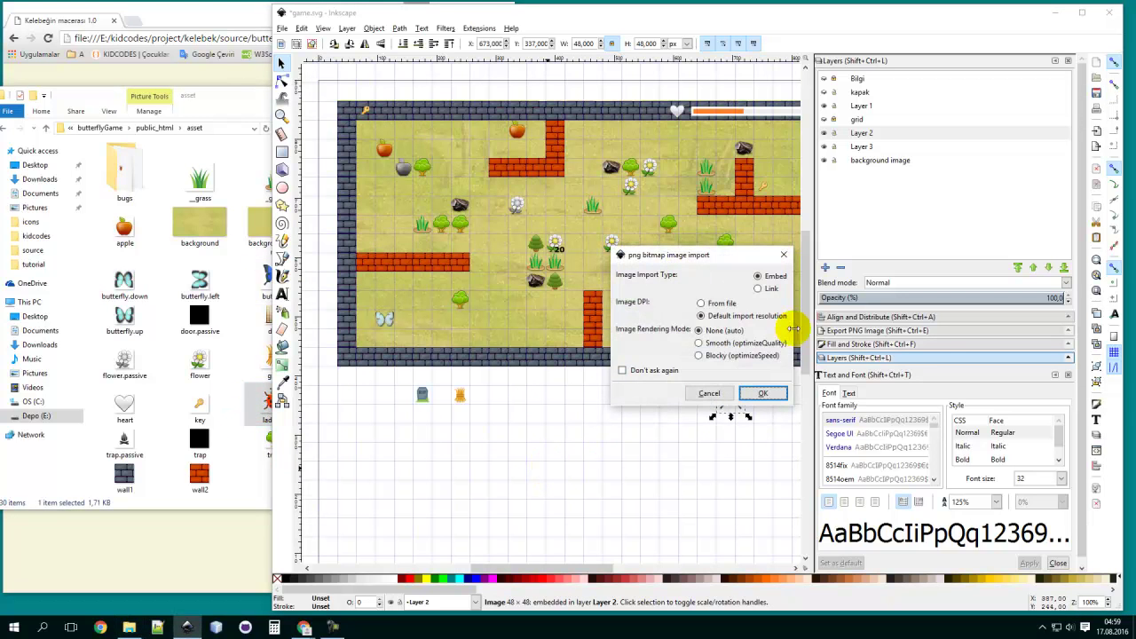
pyautogui.click(761, 392)
pyautogui.click(738, 405)
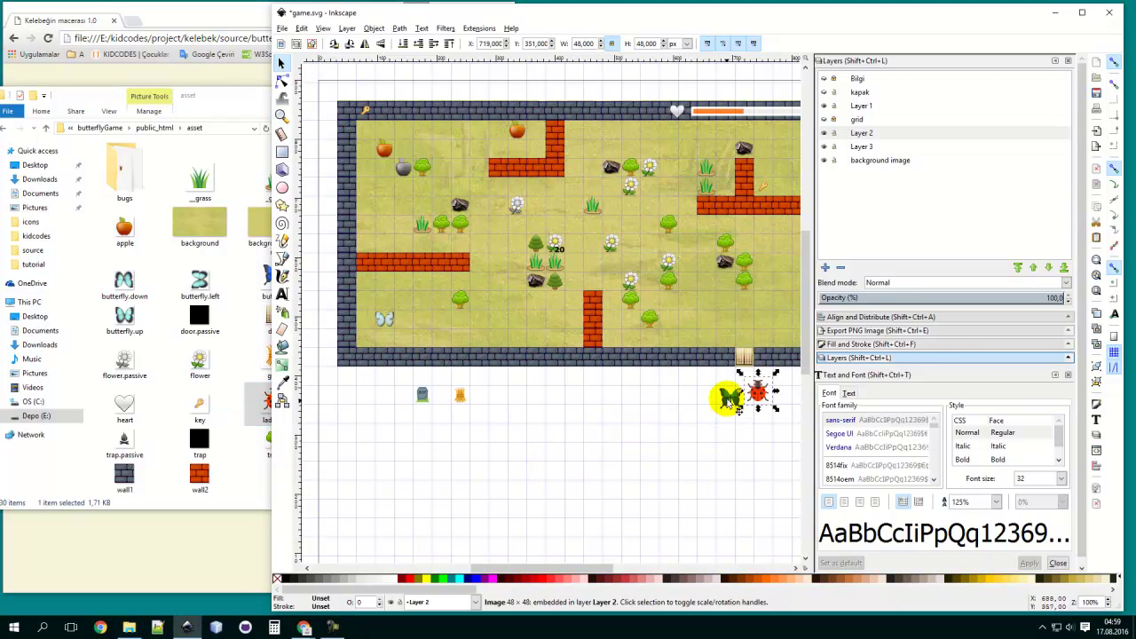
# Move the ladybird aside, resize the butterfly to 32 by 32 px and align it beside the grass at X 288, Y 352 px.
pyautogui.moveTo(536, 334); pyautogui.dragTo(539, 329)
pyautogui.moveTo(757, 394); pyautogui.dragTo(578, 427)
pyautogui.press('Escape')
pyautogui.moveTo(543, 333); pyautogui.dragTo(515, 401)
pyautogui.click(578, 43)
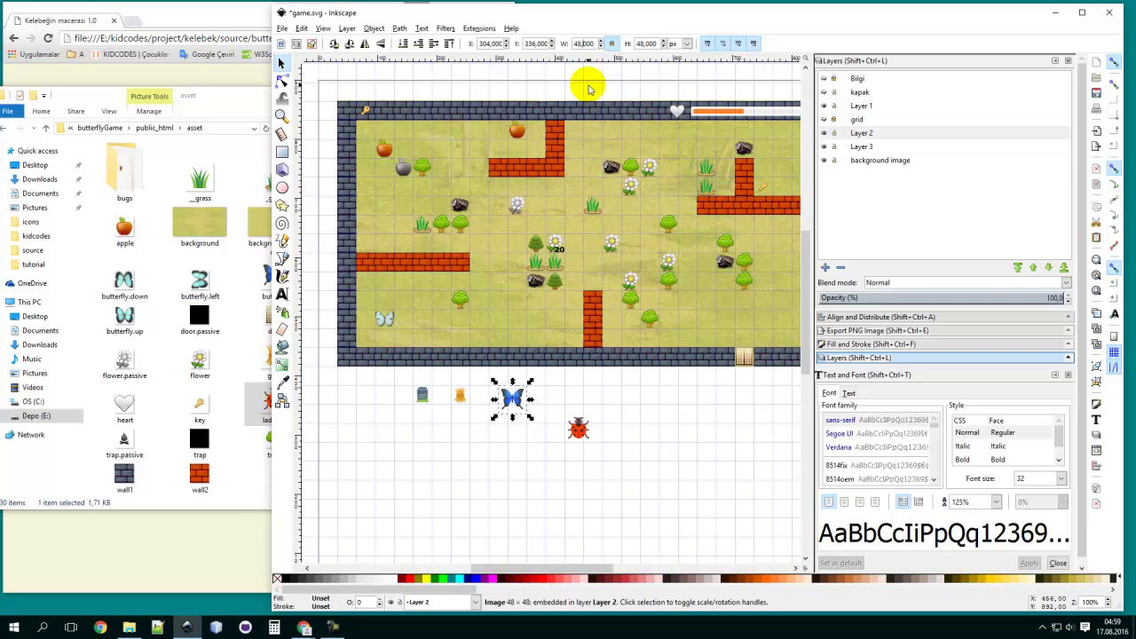
pyautogui.write('32')
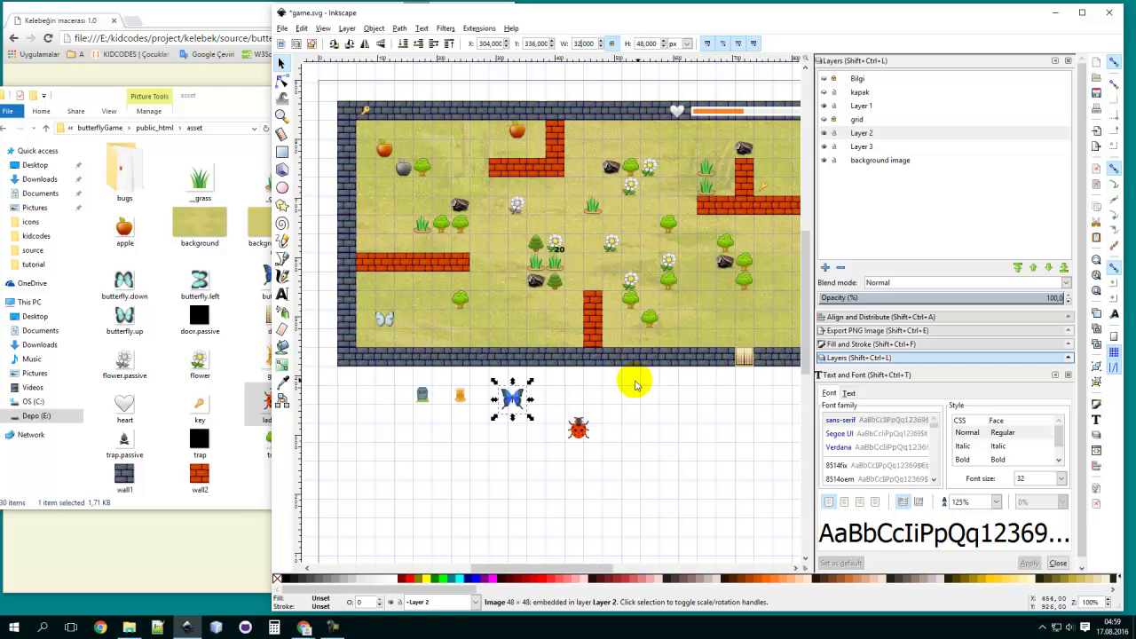
pyautogui.click(503, 402)
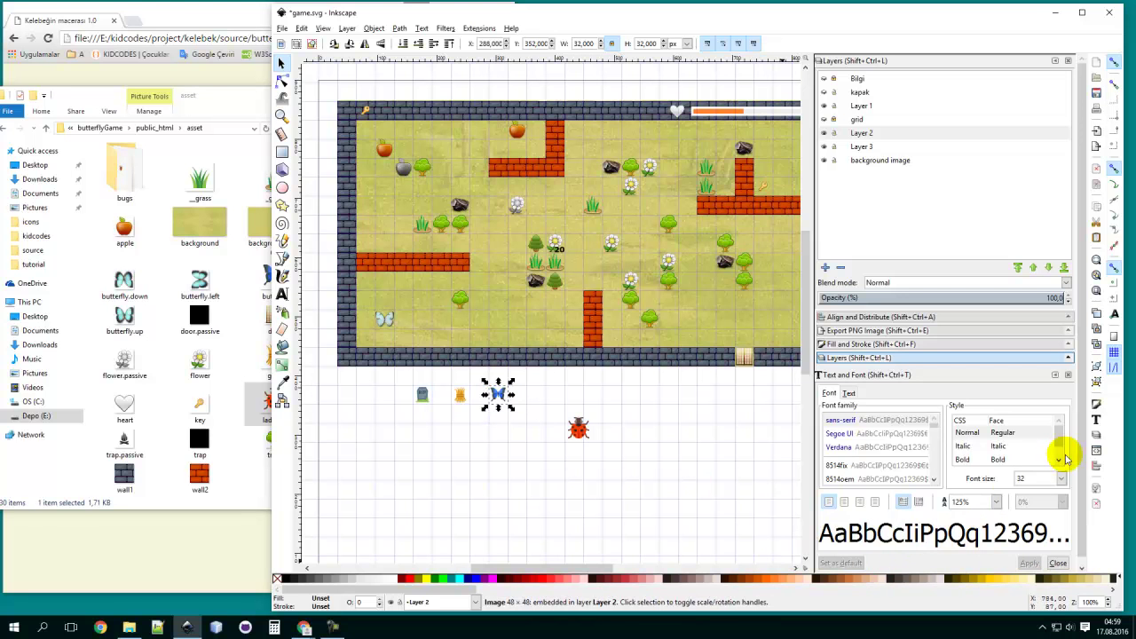
pyautogui.scroll(-1, 1079, 435)
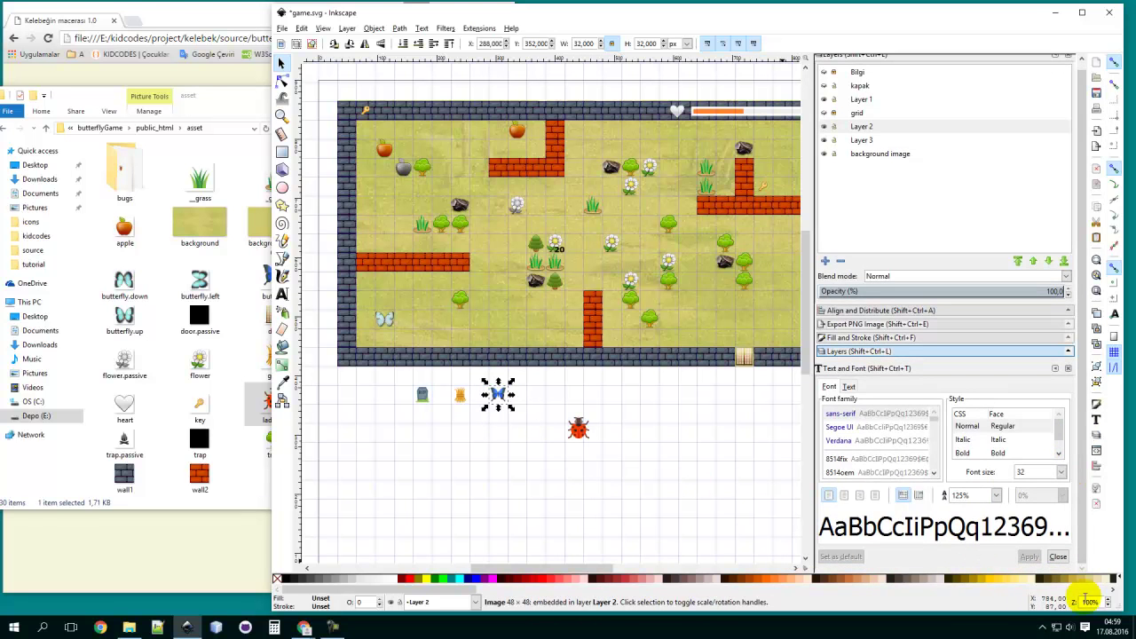
# Resize the ladybird to 32 by 32 px and align it beside the butterfly at X 352, Y 352 px.
pyautogui.click(514, 401)
pyautogui.moveTo(581, 432); pyautogui.dragTo(540, 402)
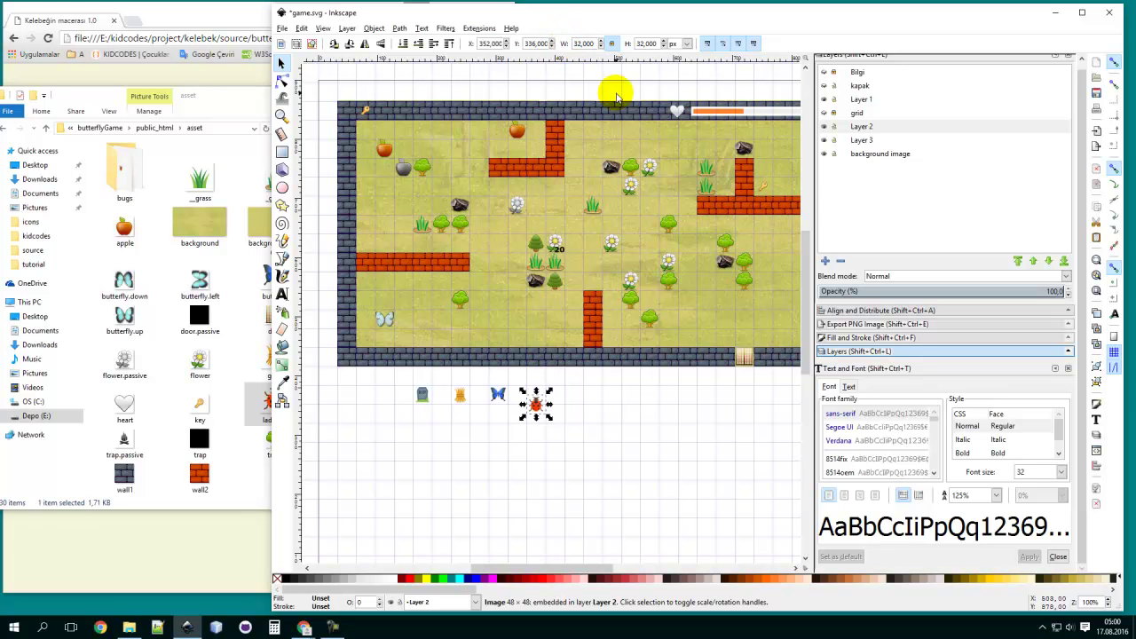
pyautogui.moveTo(537, 408); pyautogui.dragTo(536, 404)
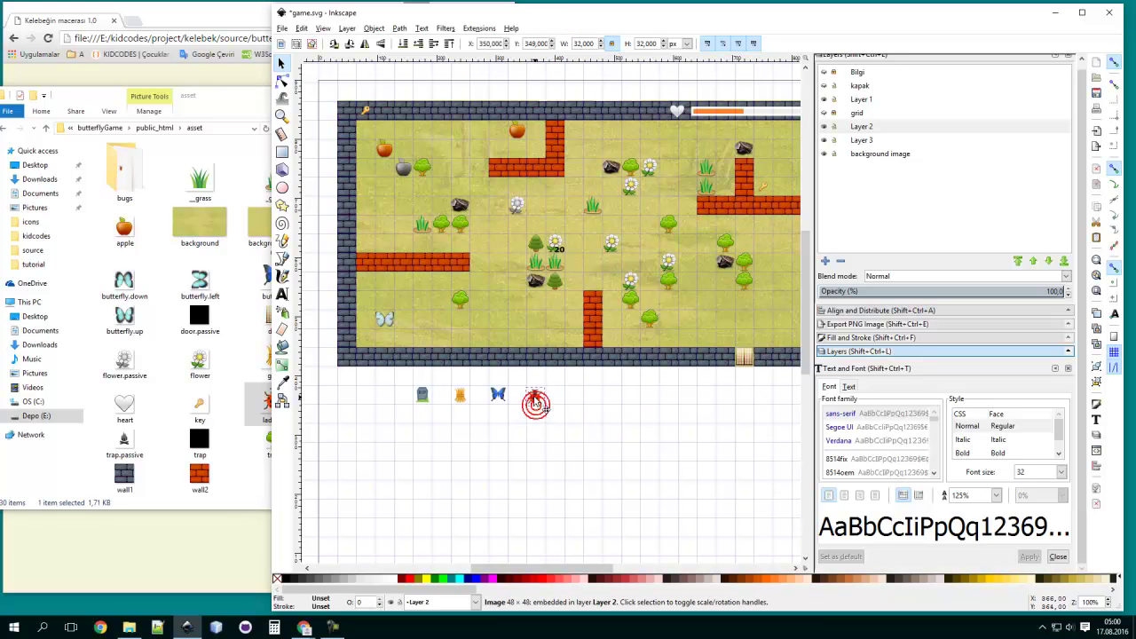
pyautogui.click(598, 419)
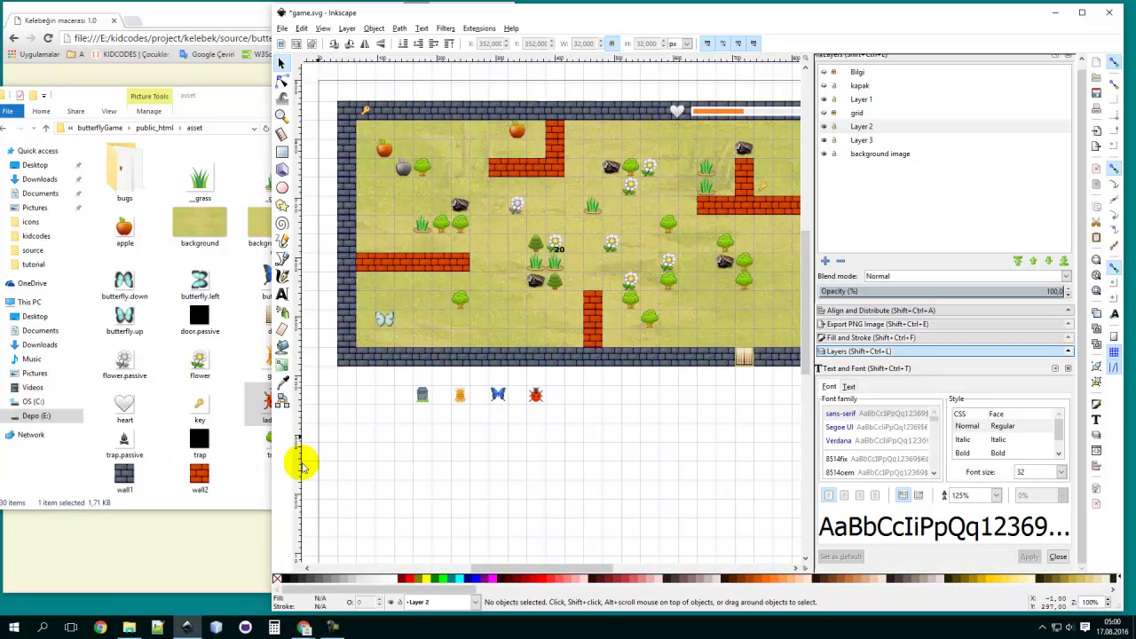
# Select the headstone below the map and save the game SVG.
pyautogui.click(423, 399)
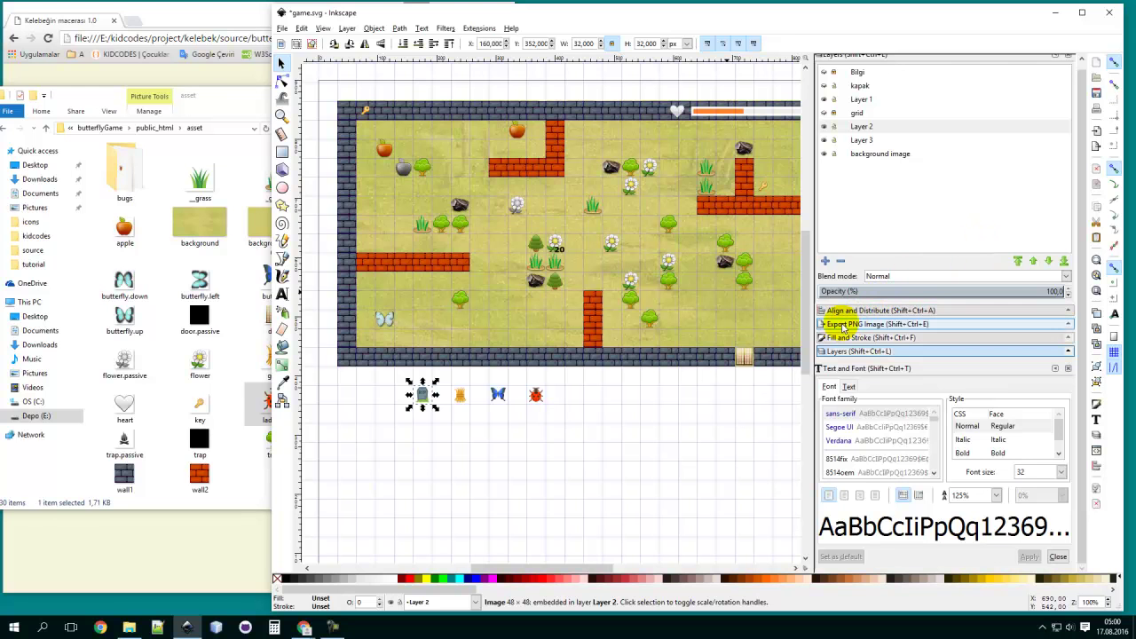
pyautogui.click(282, 29)
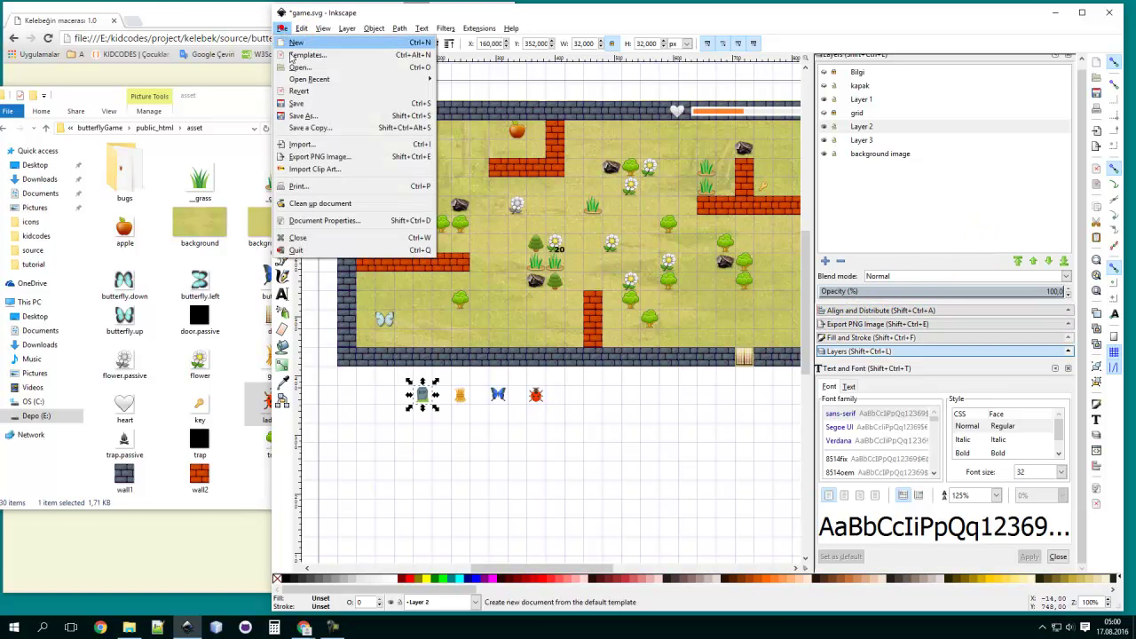
pyautogui.click(307, 100)
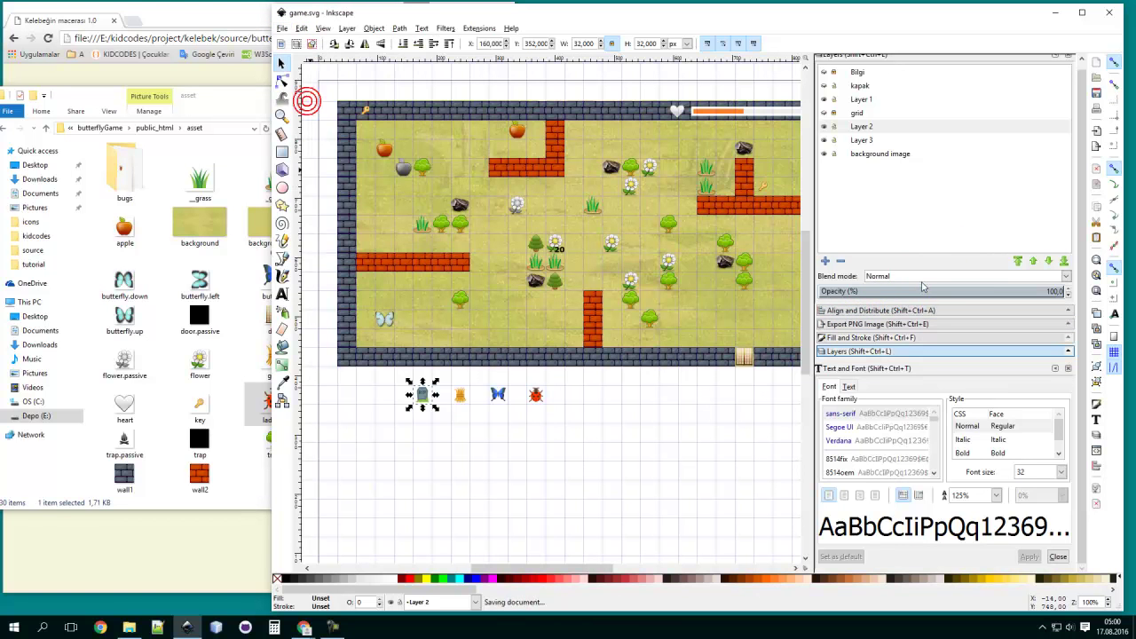
# Set the headstone's PNG export destination to the existing headstone file in the butterflyGame/public_html/asset folder.
pyautogui.click(874, 325)
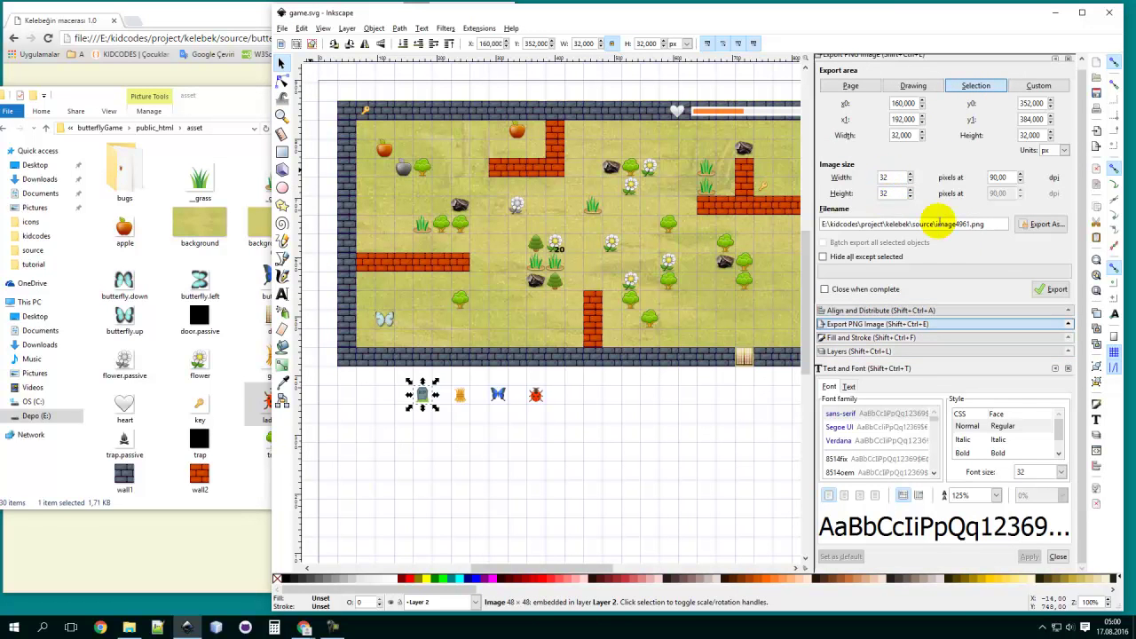
pyautogui.click(1035, 226)
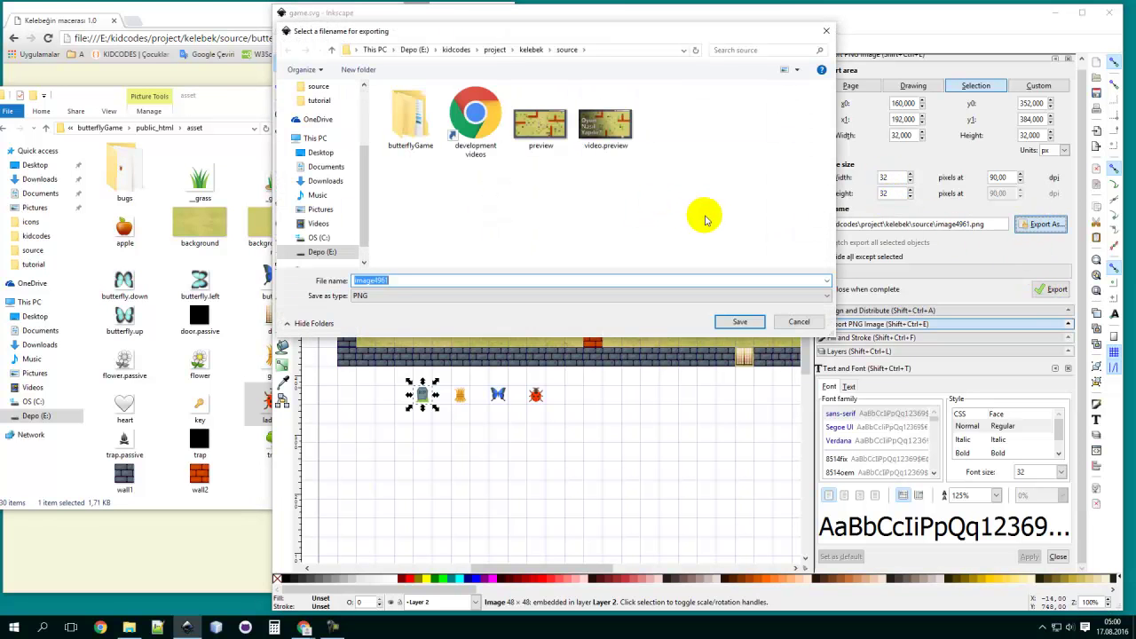
pyautogui.doubleClick(398, 112)
pyautogui.click(415, 121)
pyautogui.doubleClick(415, 119)
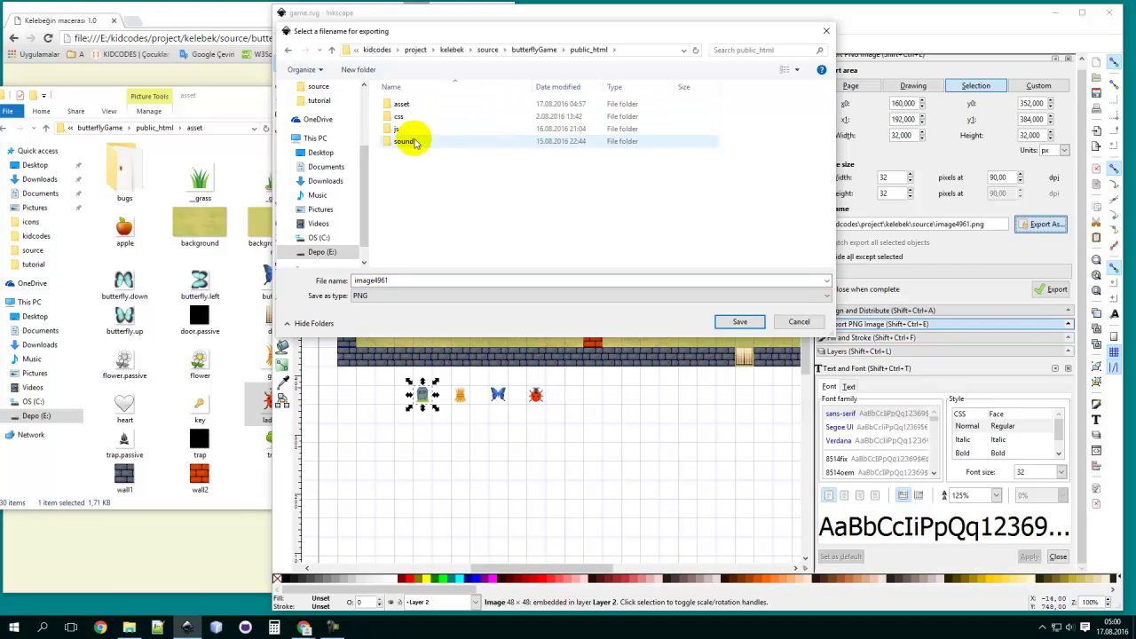
pyautogui.doubleClick(411, 110)
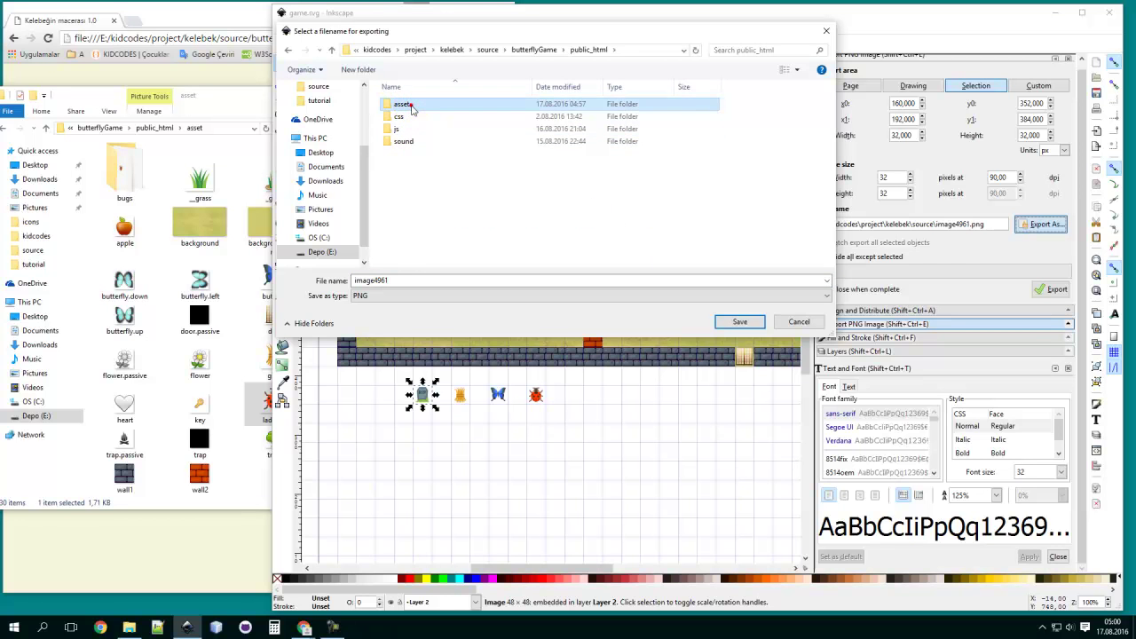
pyautogui.scroll(-3, 535, 174)
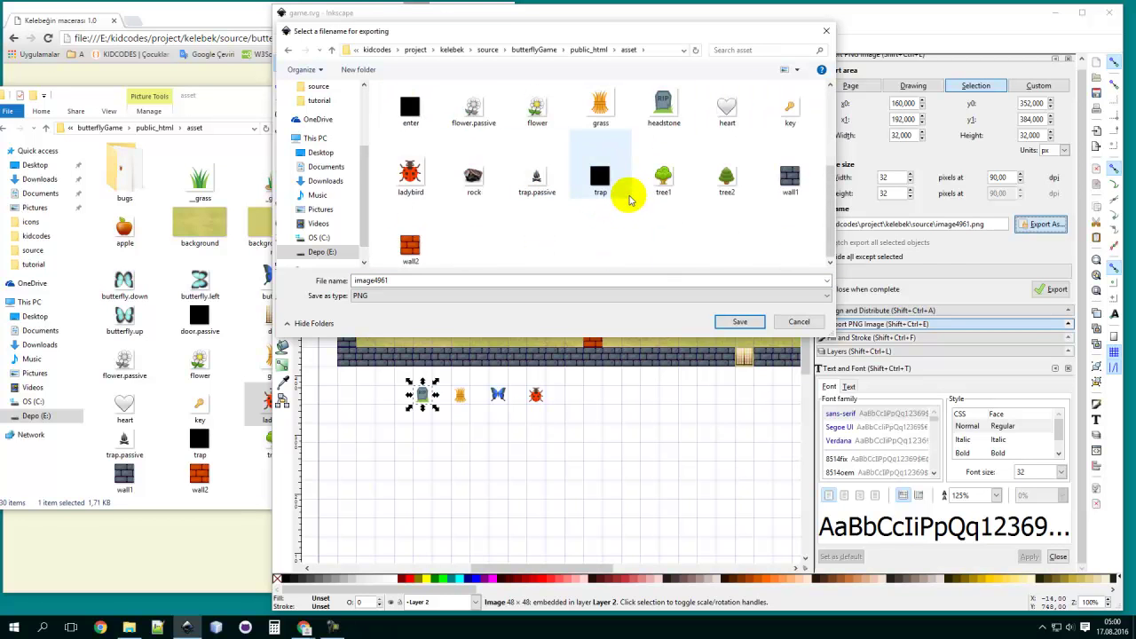
pyautogui.scroll(1, 499, 206)
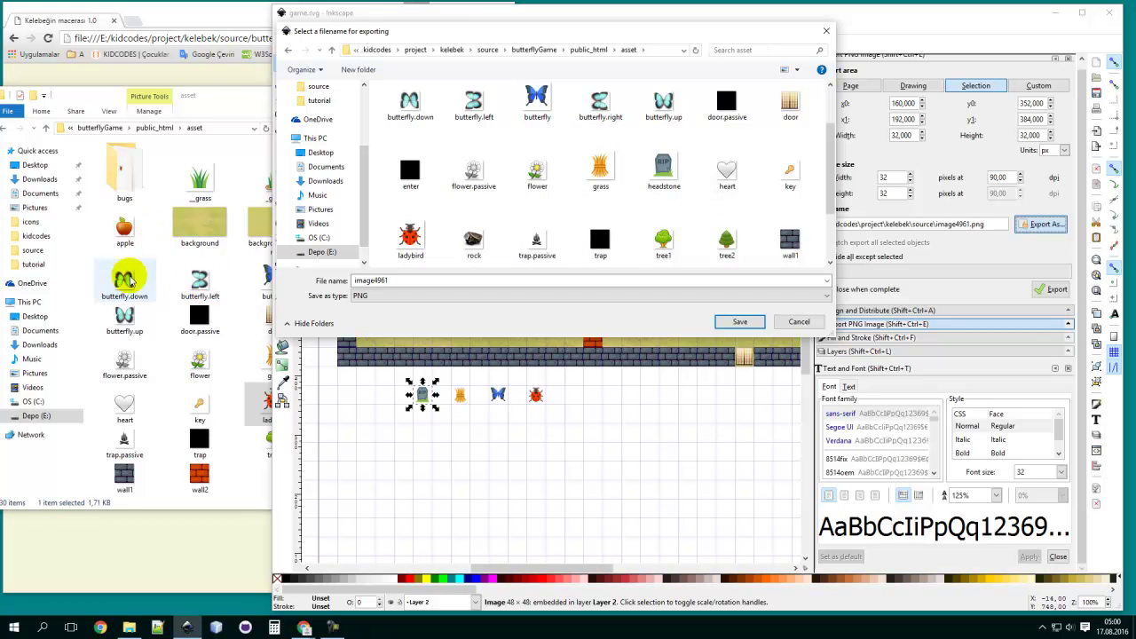
pyautogui.click(672, 183)
pyautogui.click(738, 322)
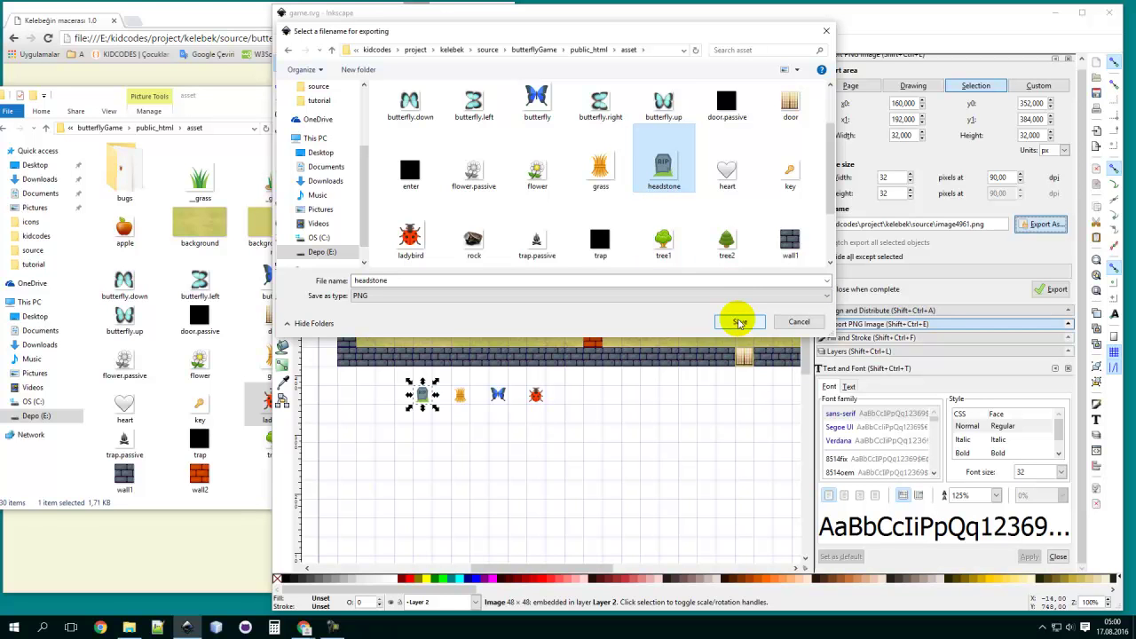
pyautogui.scroll(-1, 654, 183)
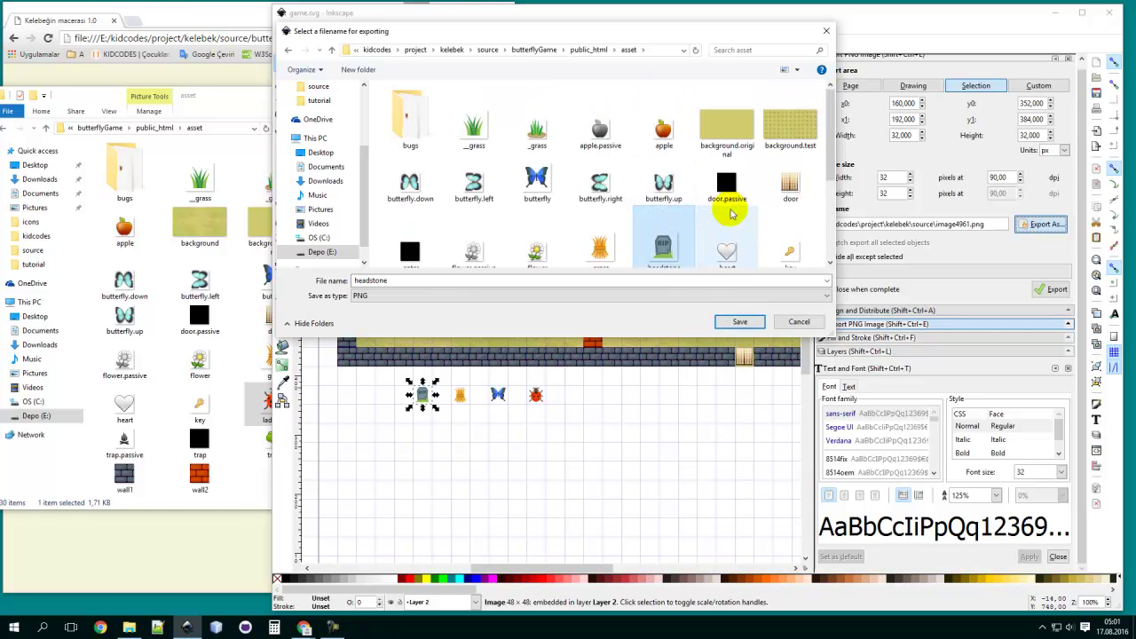
pyautogui.scroll(-2, 710, 209)
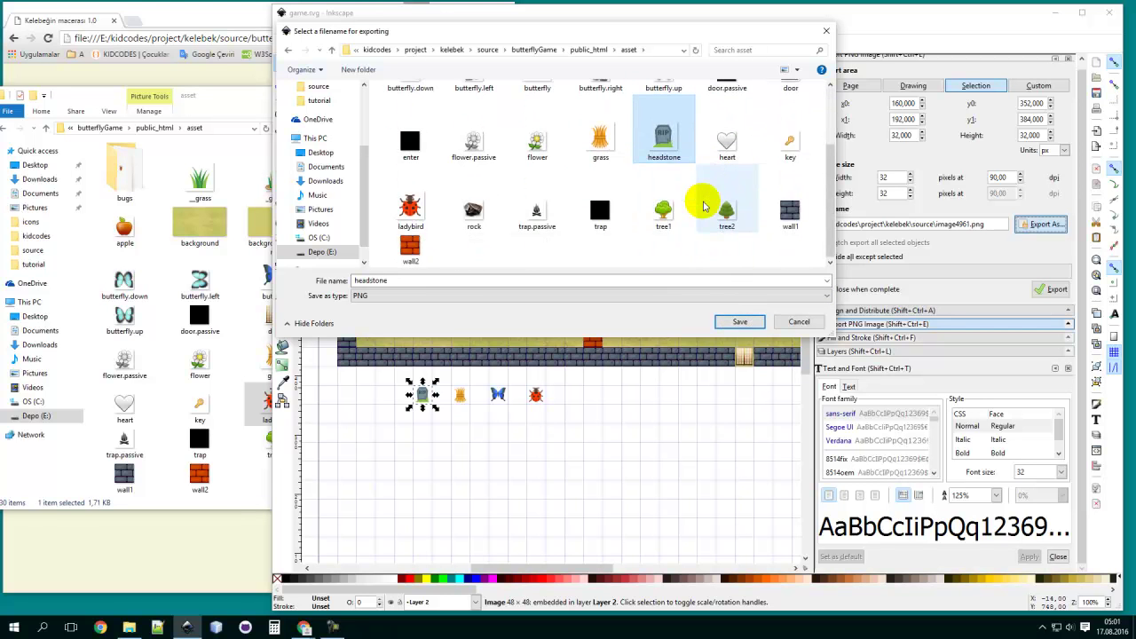
pyautogui.click(739, 322)
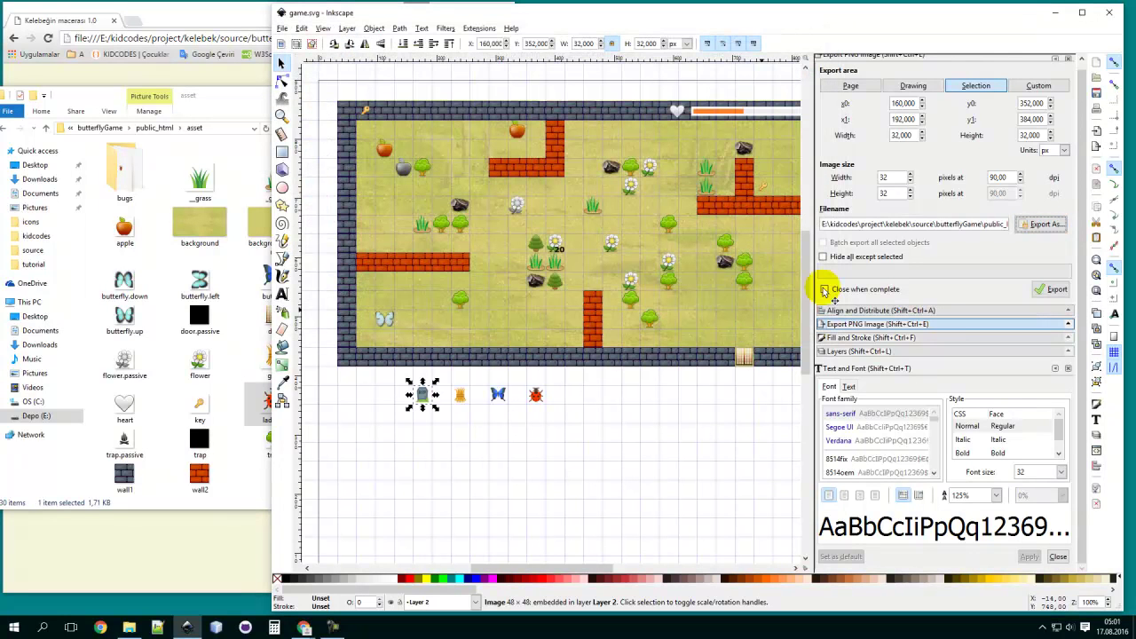
# Export the selected headstone at 32 by 32 px, replacing headstone.png, and bring the asset folder window forward.
pyautogui.click(1050, 289)
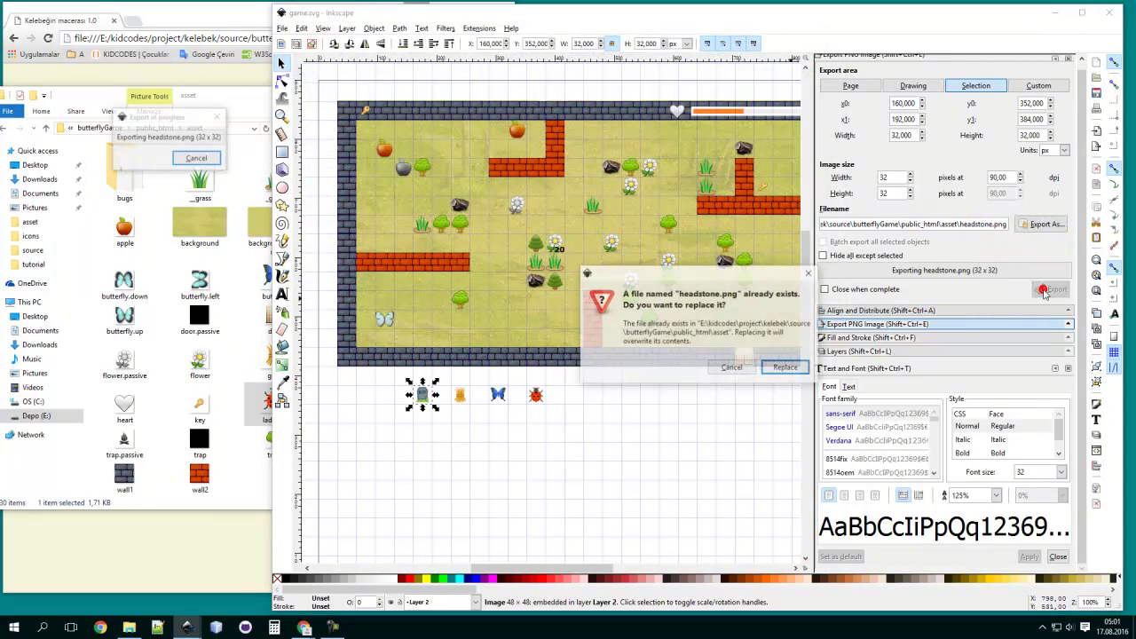
pyautogui.click(787, 369)
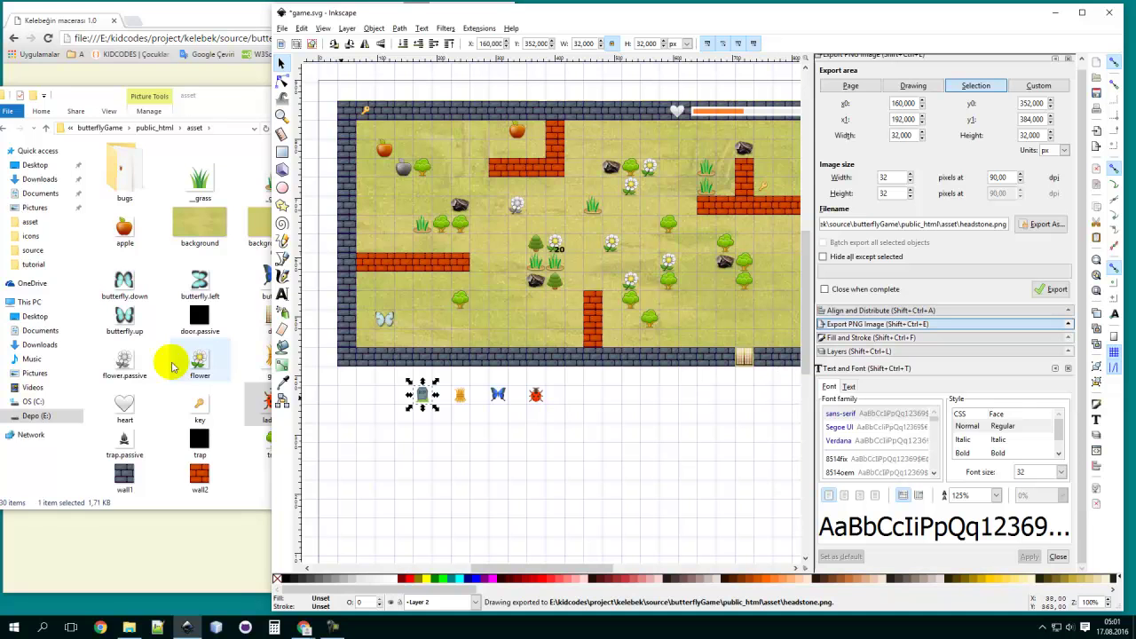
pyautogui.click(230, 346)
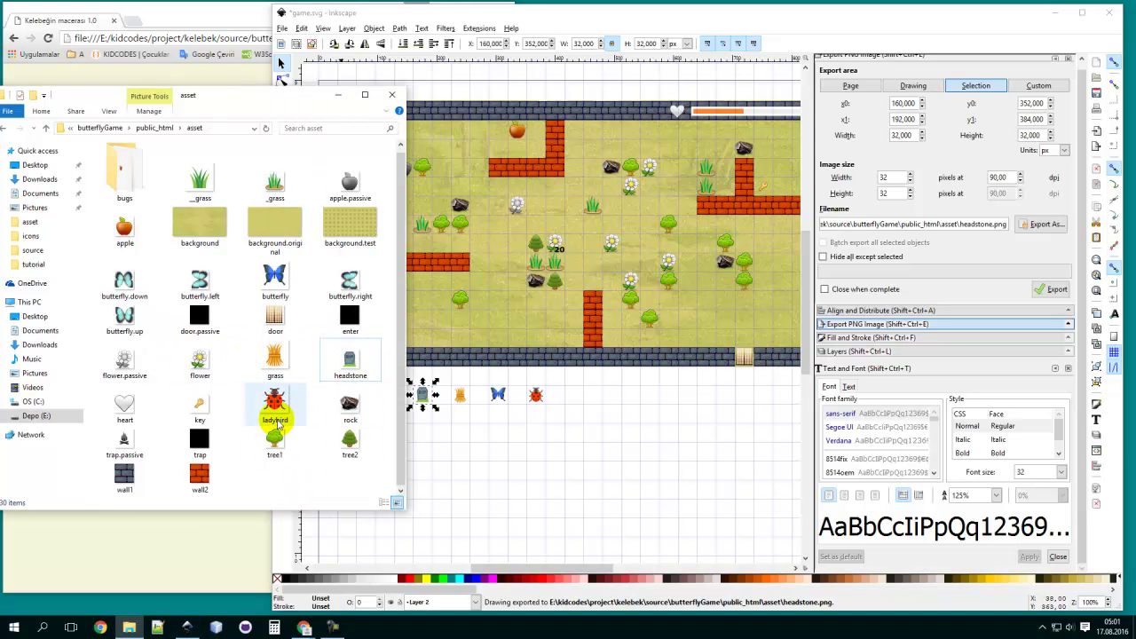
# Export the 32 px grass image over grass.png in the asset folder, and select the replaced file in the folder window.
pyautogui.click(461, 401)
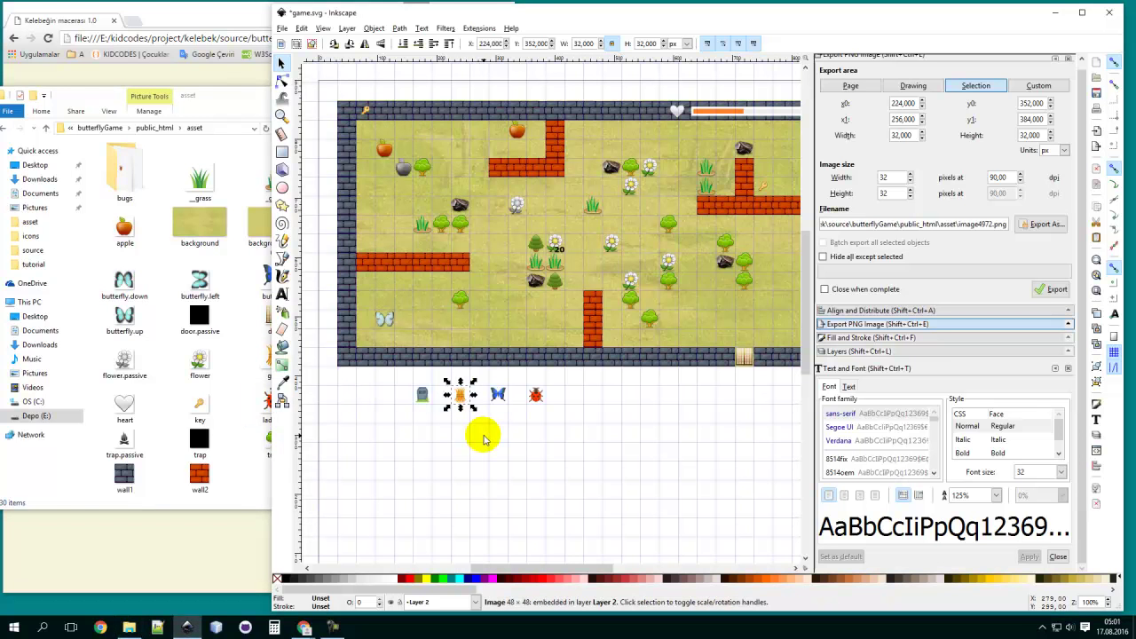
pyautogui.click(1025, 229)
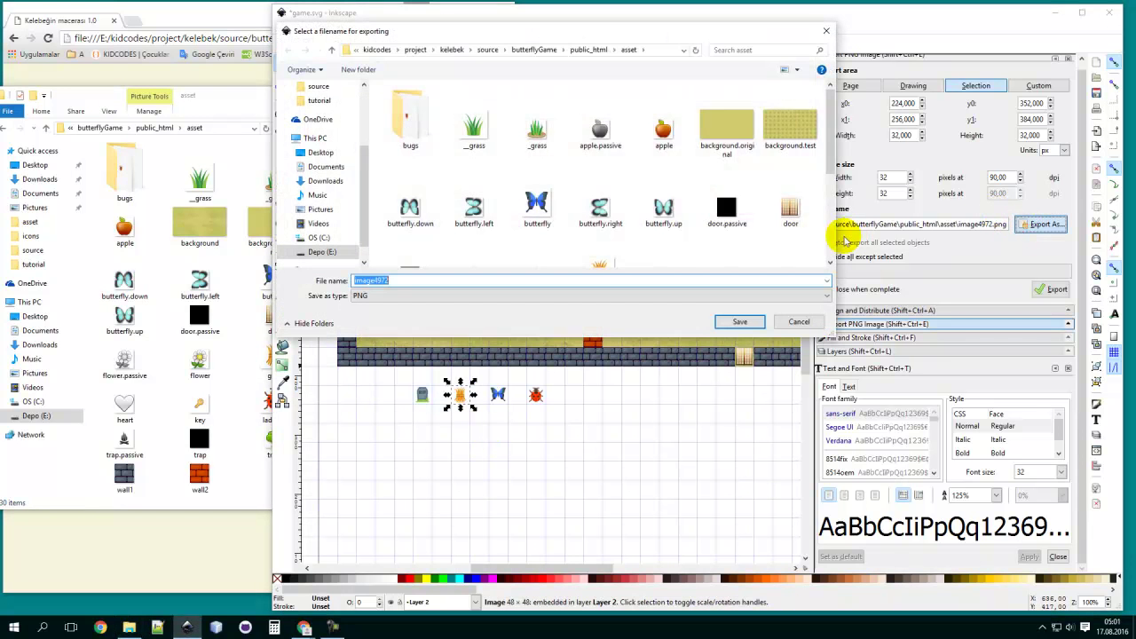
pyautogui.click(600, 108)
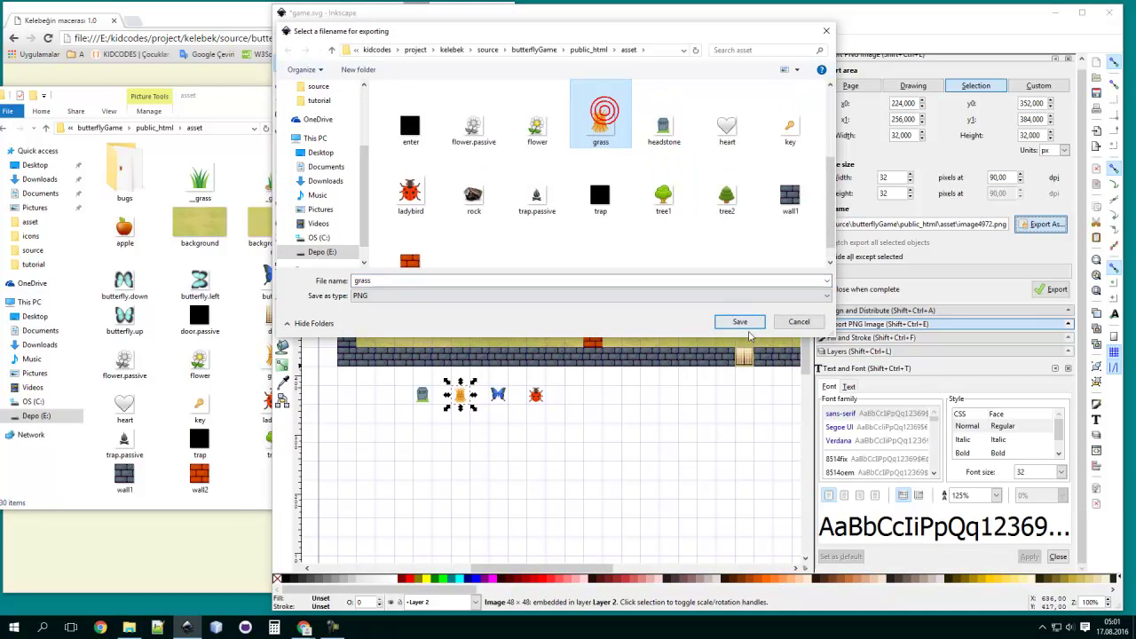
pyautogui.click(740, 321)
pyautogui.click(1047, 291)
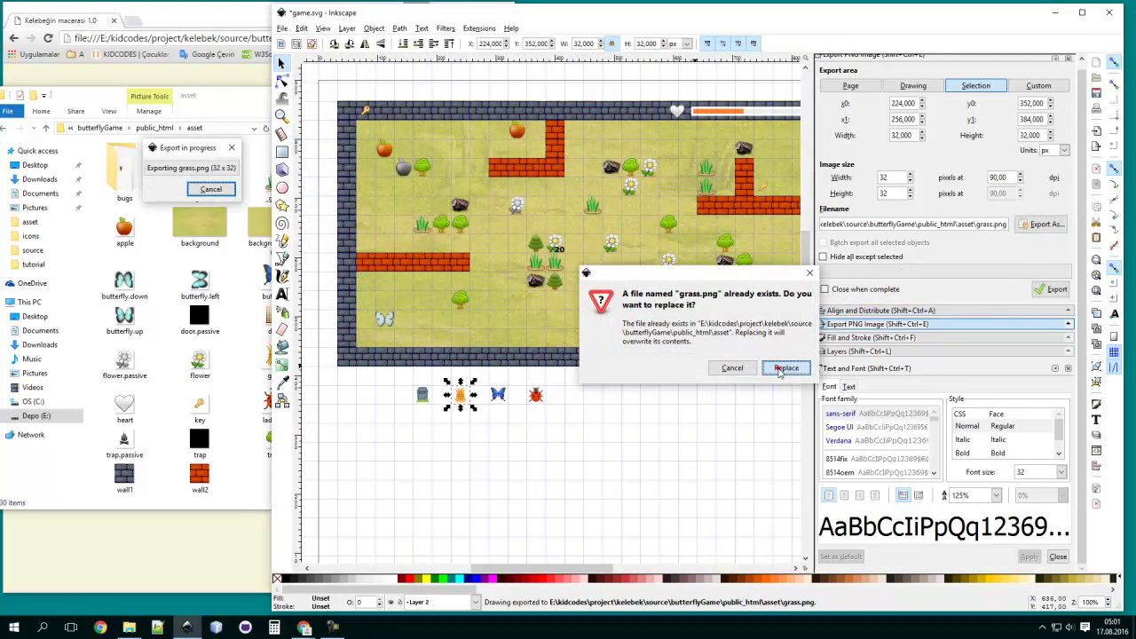
pyautogui.click(781, 369)
pyautogui.click(233, 476)
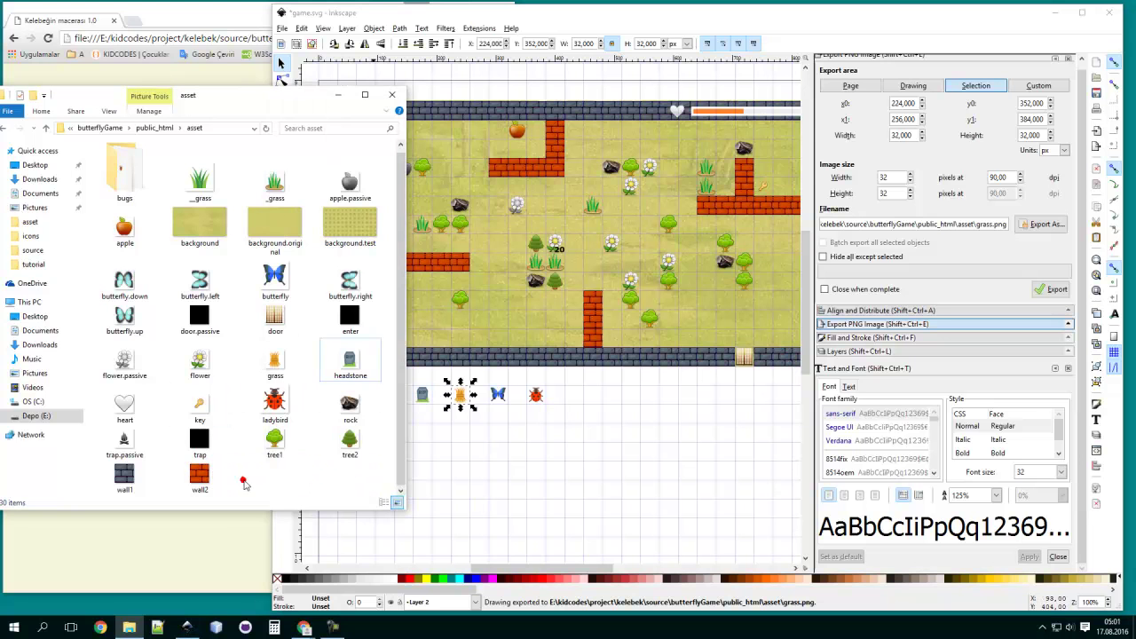
pyautogui.click(281, 364)
# Select the blue butterfly below the map and set its PNG export destination to butterfly.png in the butterflyGame/public_html/asset folder.
pyautogui.click(548, 462)
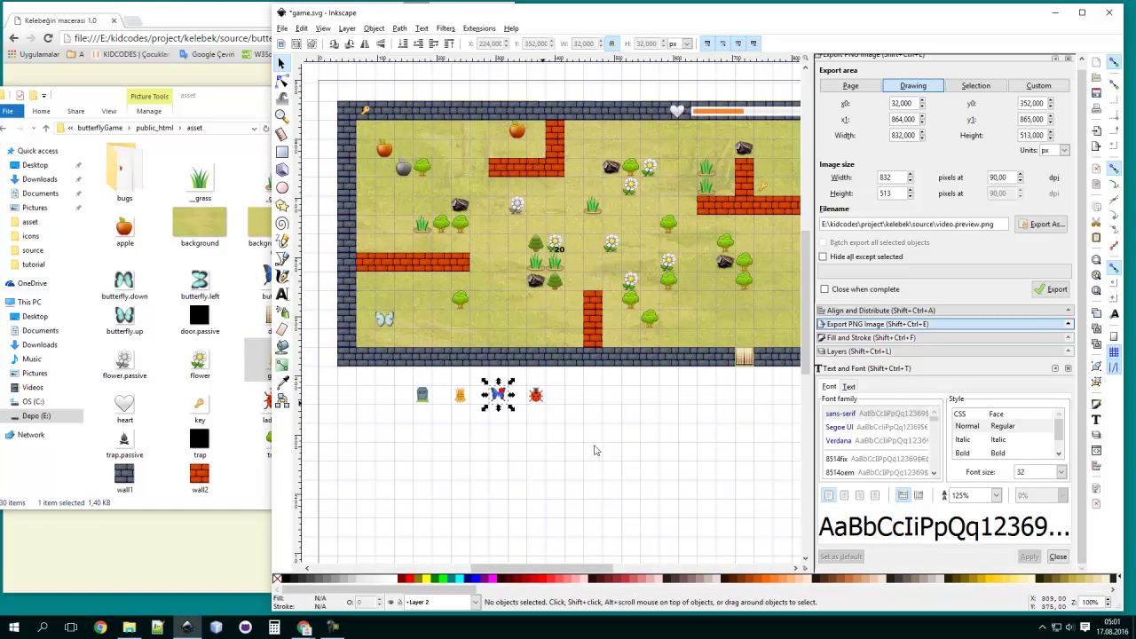
pyautogui.click(1040, 226)
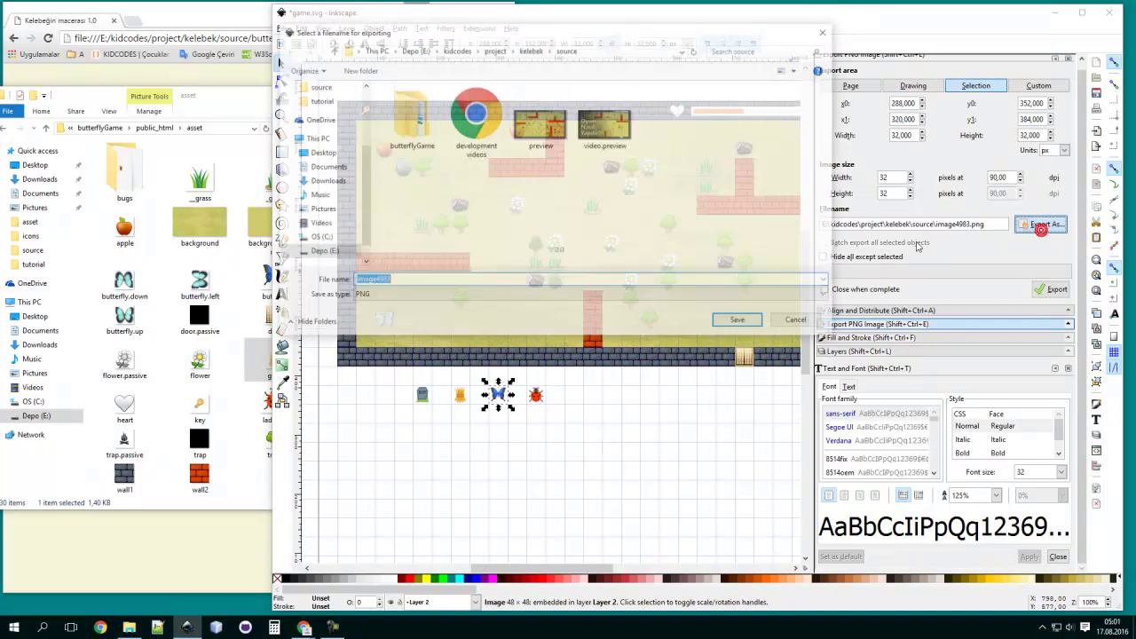
pyautogui.doubleClick(422, 116)
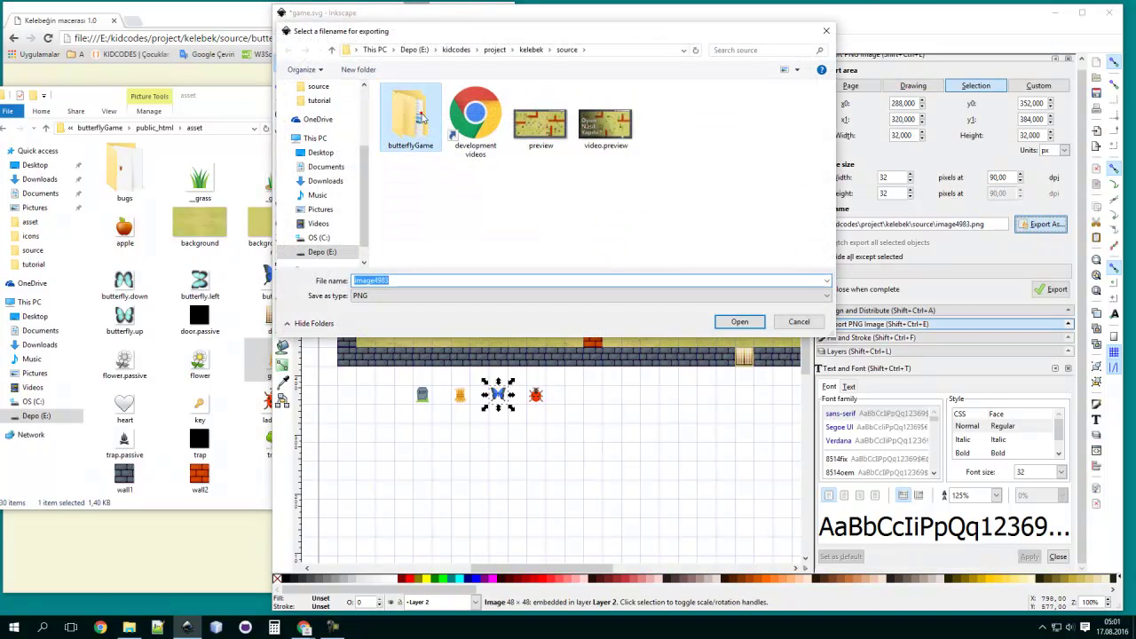
pyautogui.click(432, 118)
pyautogui.doubleClick(433, 116)
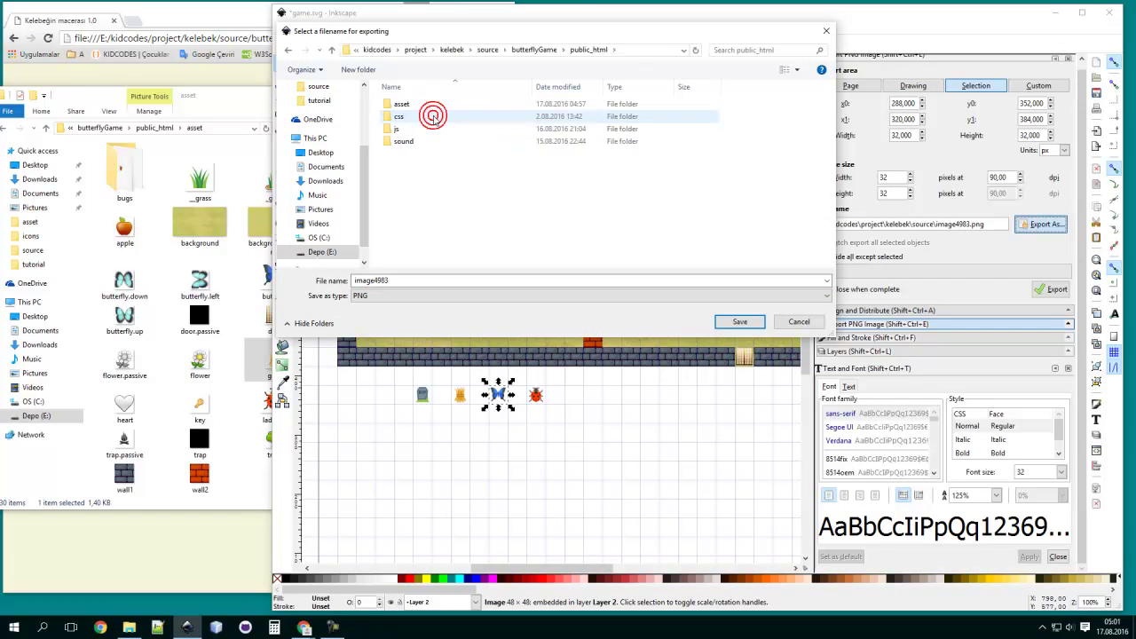
pyautogui.doubleClick(401, 104)
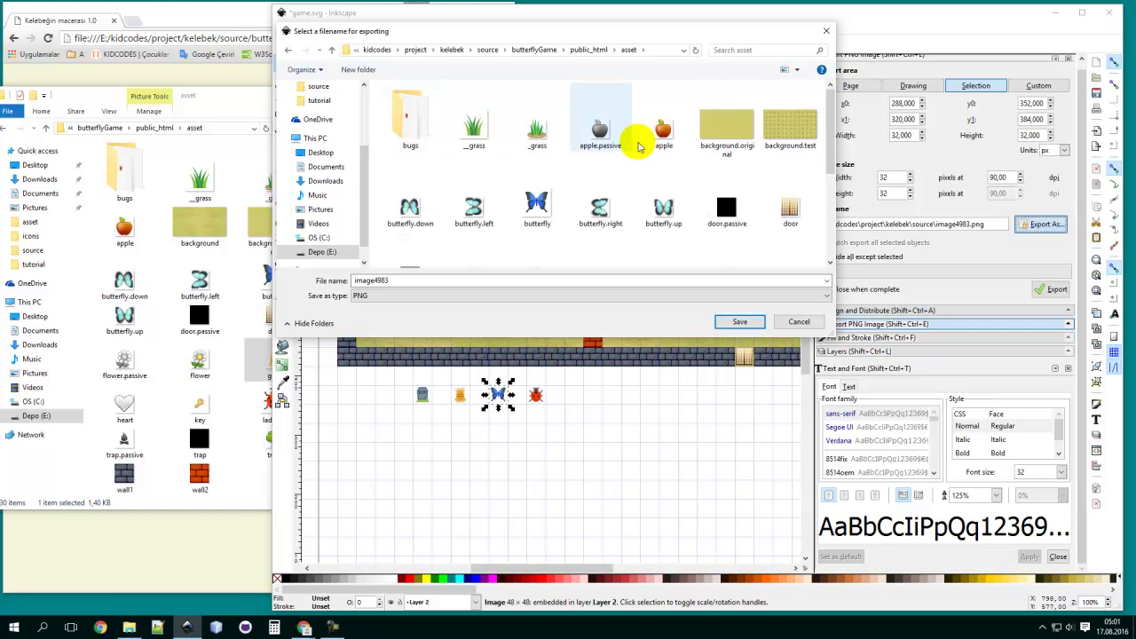
pyautogui.scroll(-2, 635, 160)
pyautogui.scroll(2, 636, 177)
pyautogui.click(536, 180)
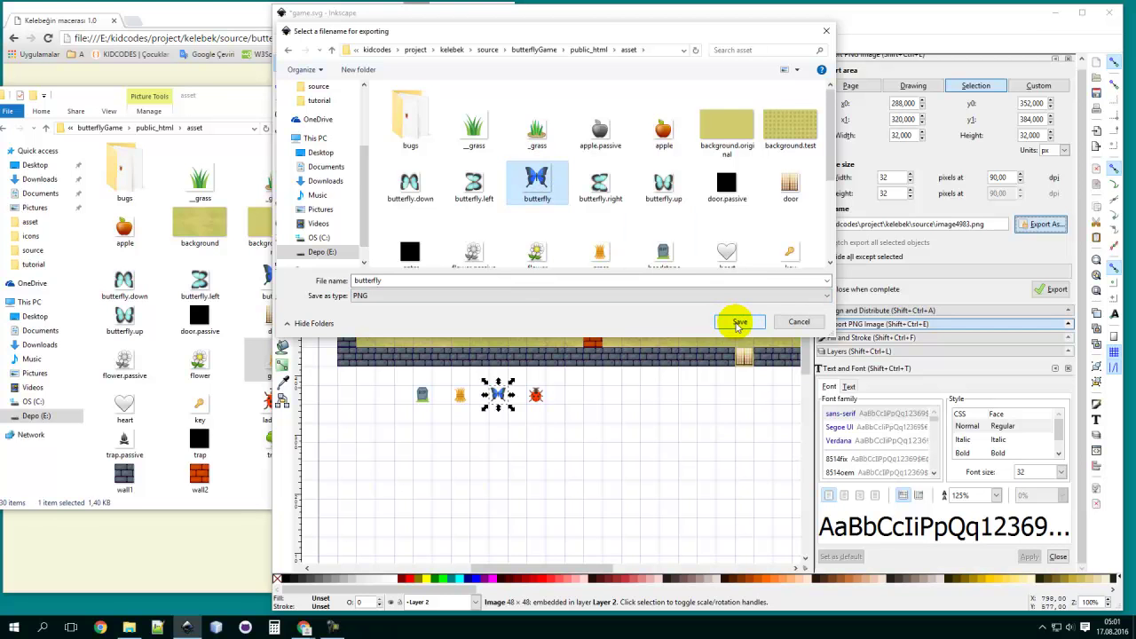
pyautogui.click(737, 324)
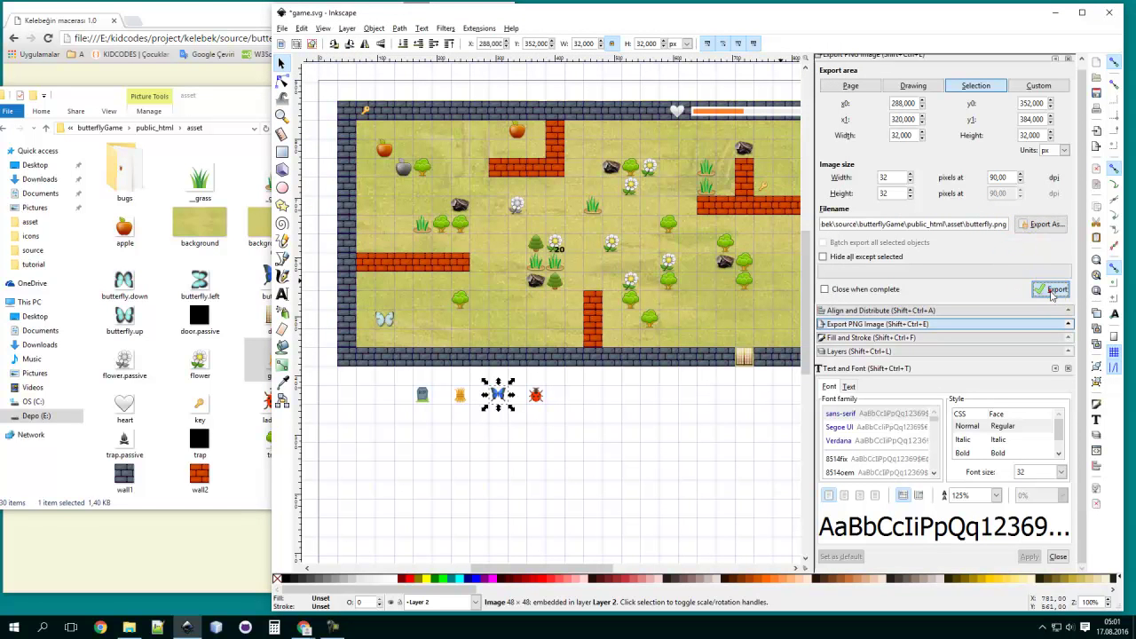
# Export the selected 32 px butterfly over butterfly.png, and select the butterfly and ladybird files in turn in the asset folder window.
pyautogui.click(1052, 293)
pyautogui.click(781, 366)
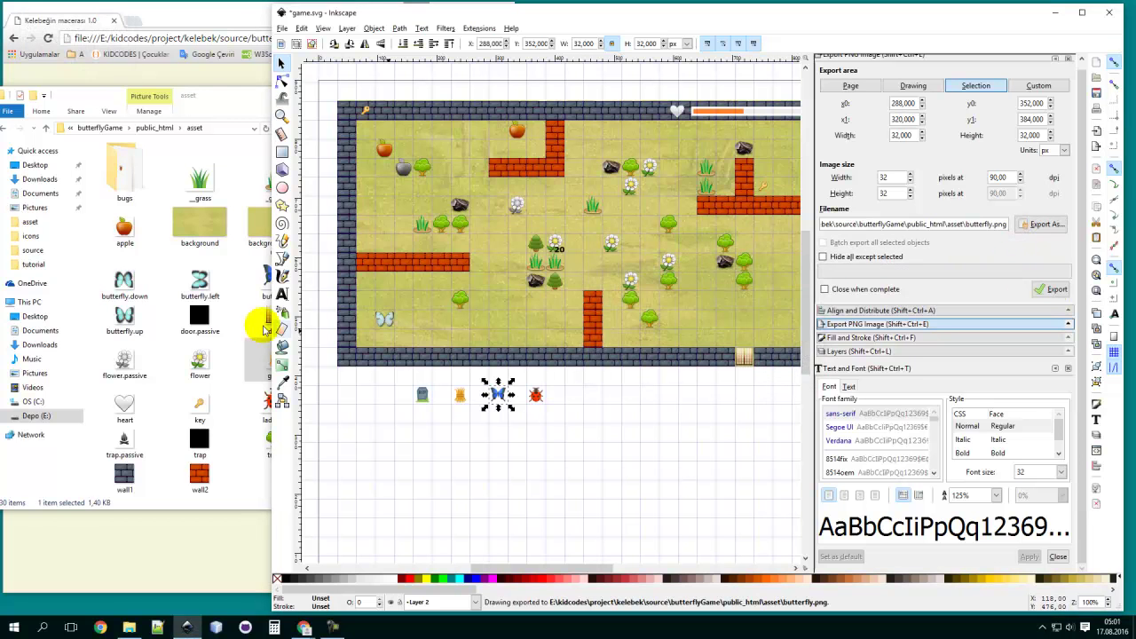
pyautogui.click(222, 275)
pyautogui.click(277, 284)
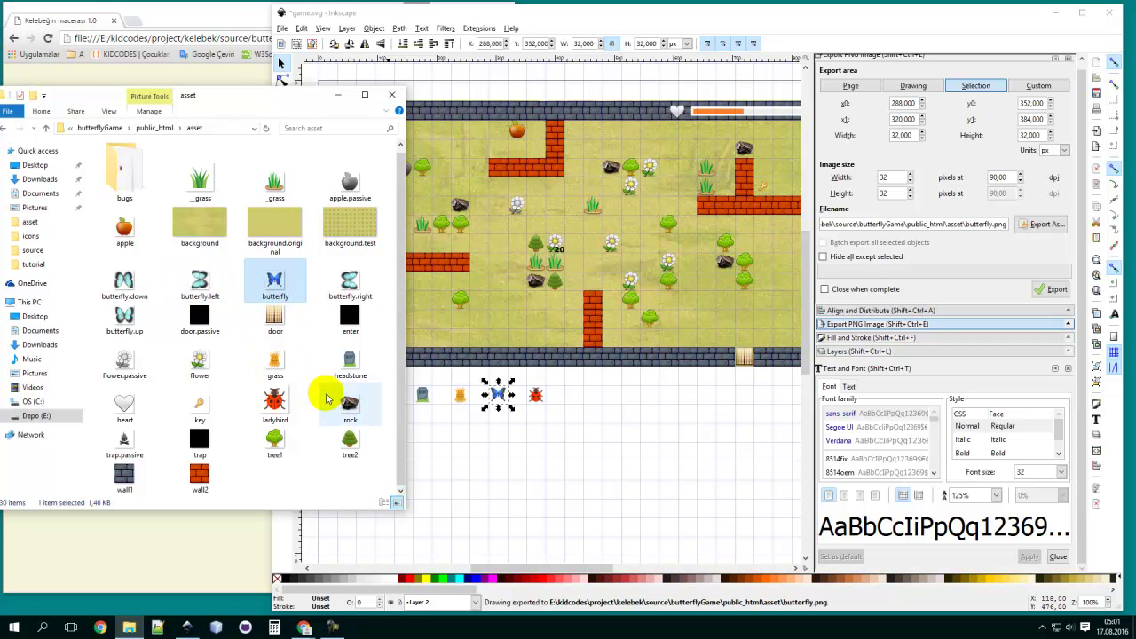
pyautogui.click(275, 400)
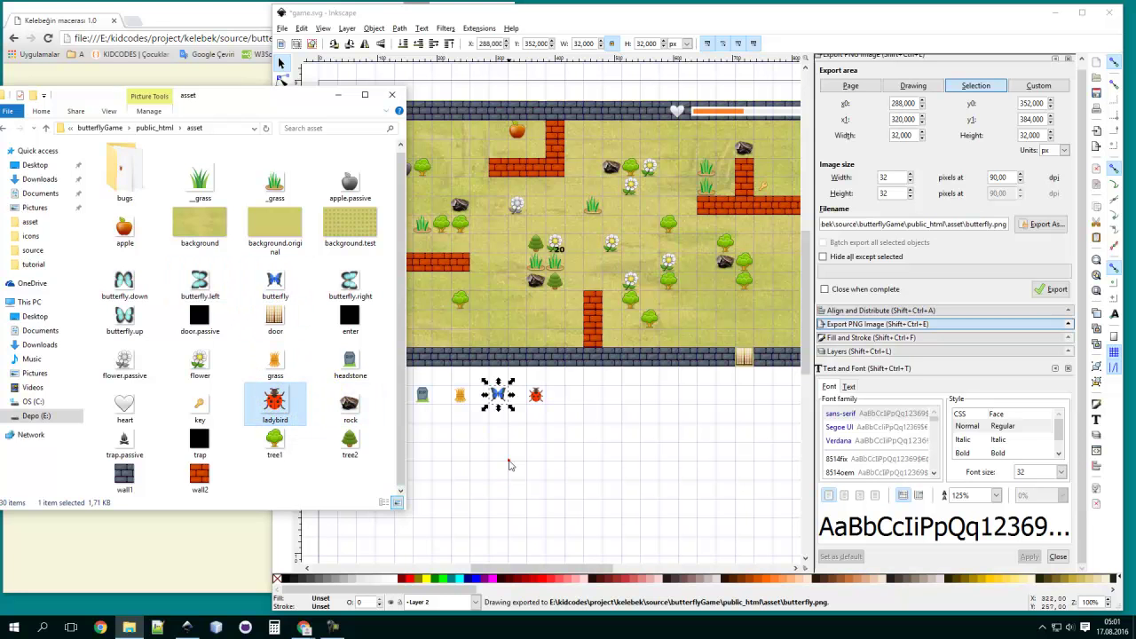
# Select the ladybird below the map and set its PNG export destination to the existing ladybird file in butterflyGame/public_html/asset.
pyautogui.click(535, 398)
pyautogui.click(535, 397)
pyautogui.click(1039, 228)
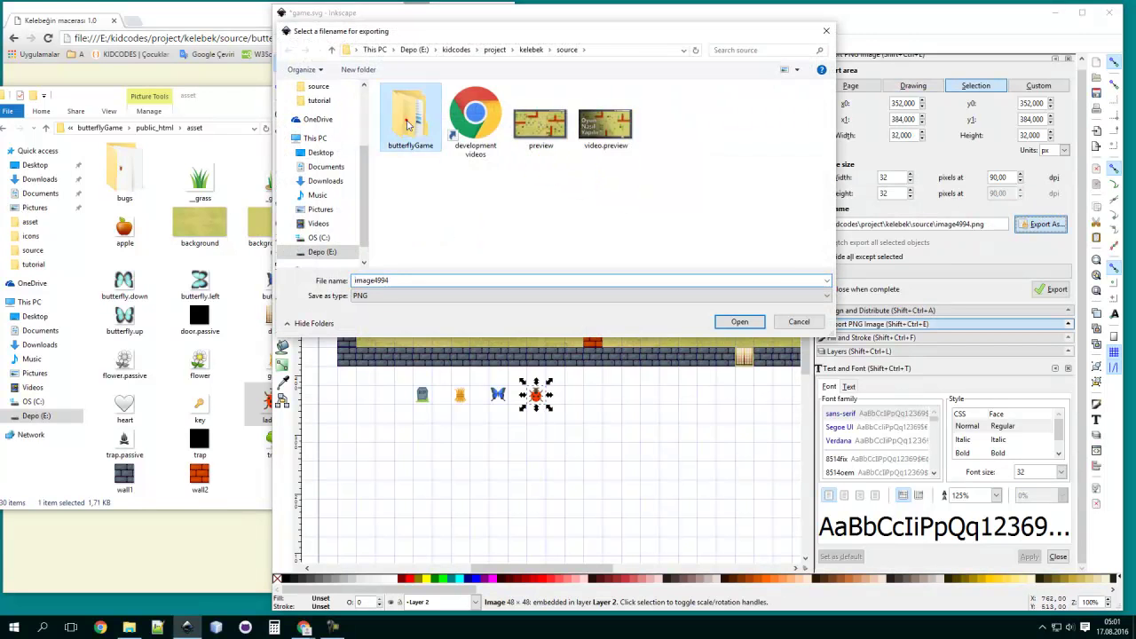
pyautogui.doubleClick(408, 120)
pyautogui.doubleClick(408, 120)
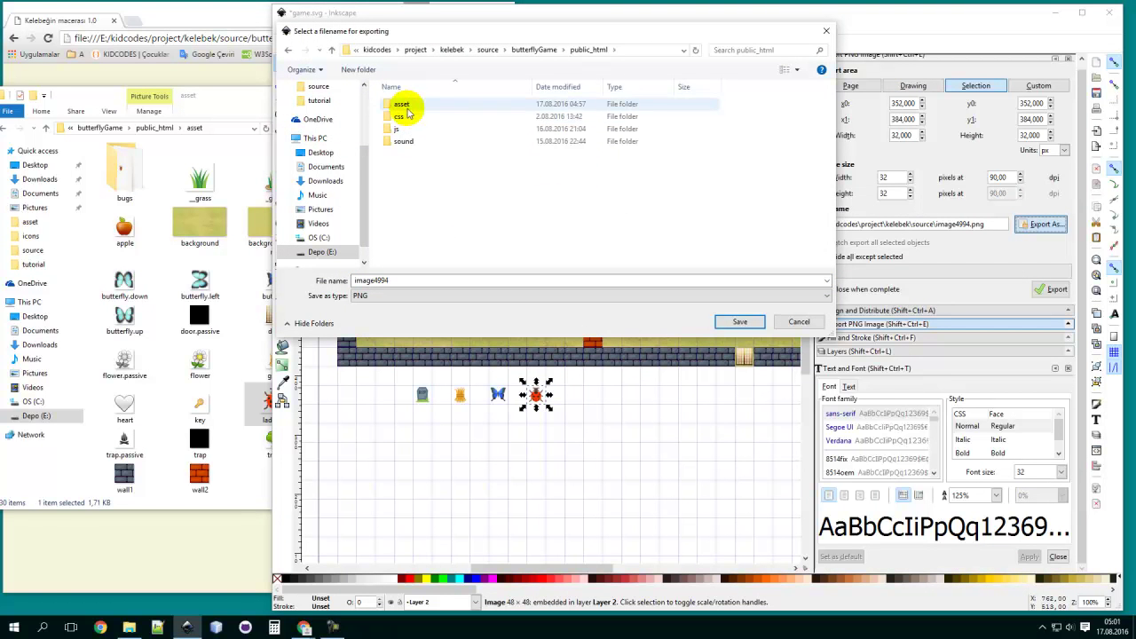
pyautogui.doubleClick(405, 108)
pyautogui.scroll(-5, 621, 205)
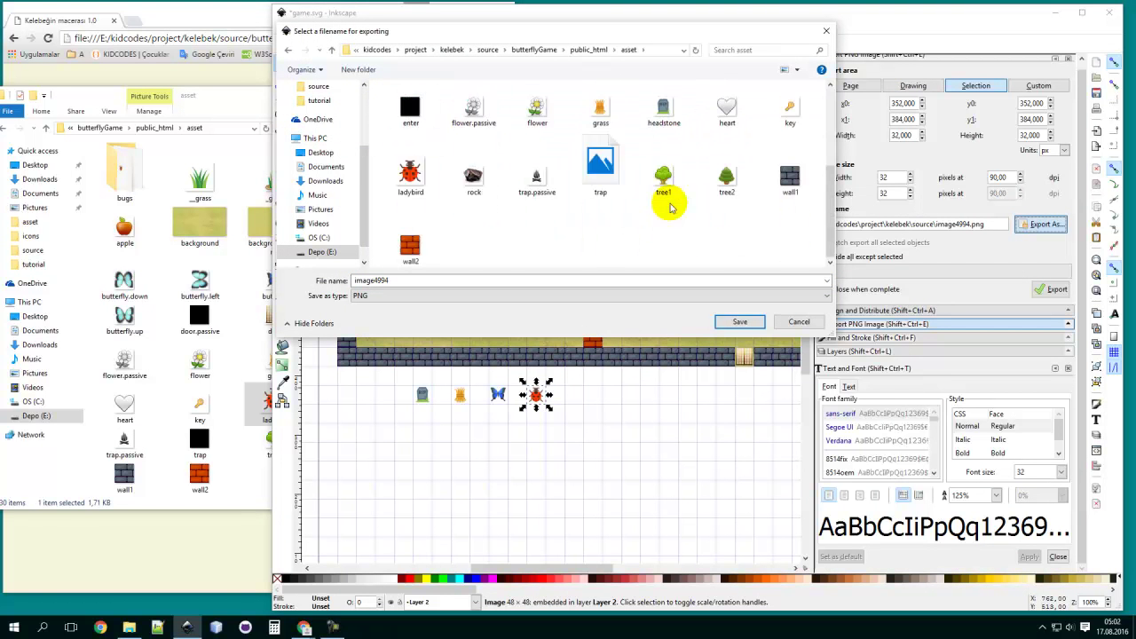
pyautogui.click(404, 187)
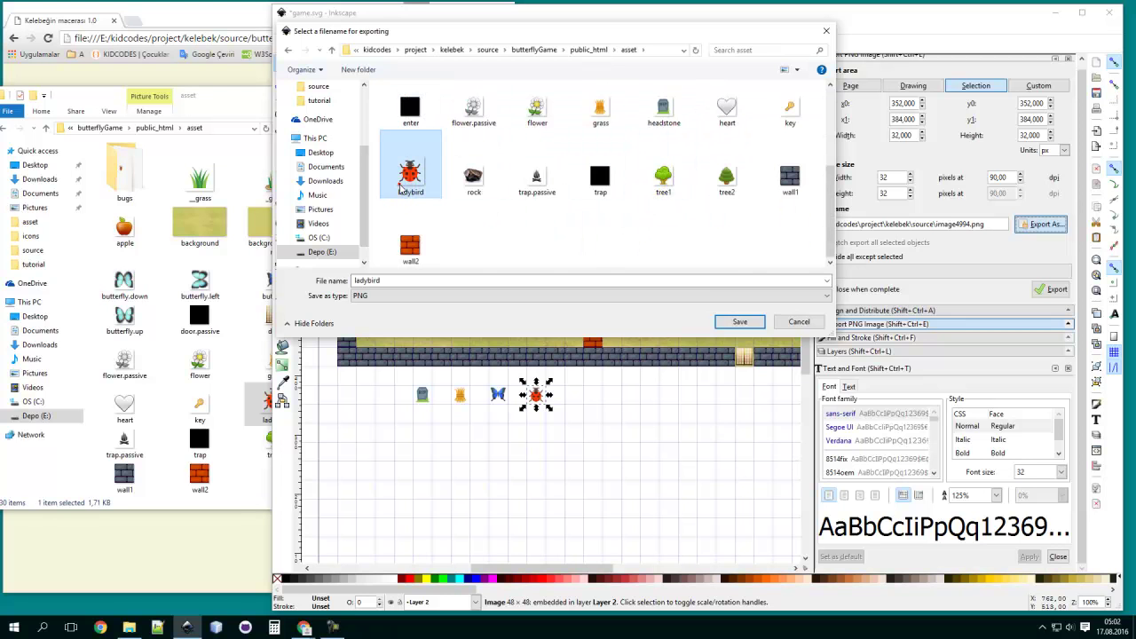
pyautogui.click(737, 323)
# Export the selected ladybird at 32 by 32 px, replacing ladybird.png, and deselect it.
pyautogui.click(1050, 289)
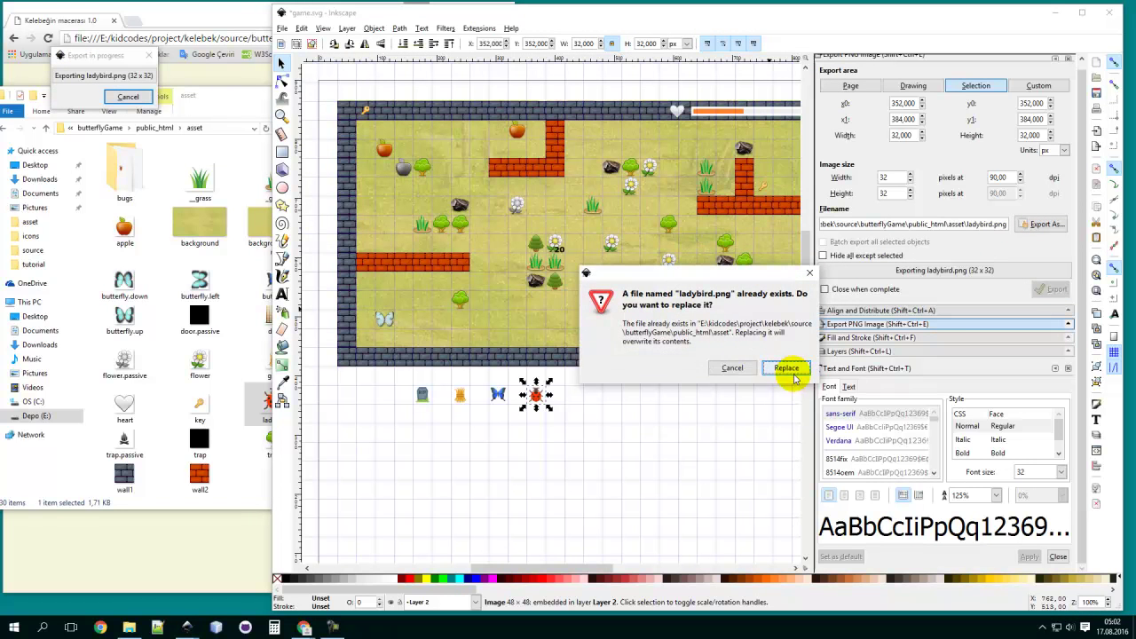
pyautogui.click(788, 370)
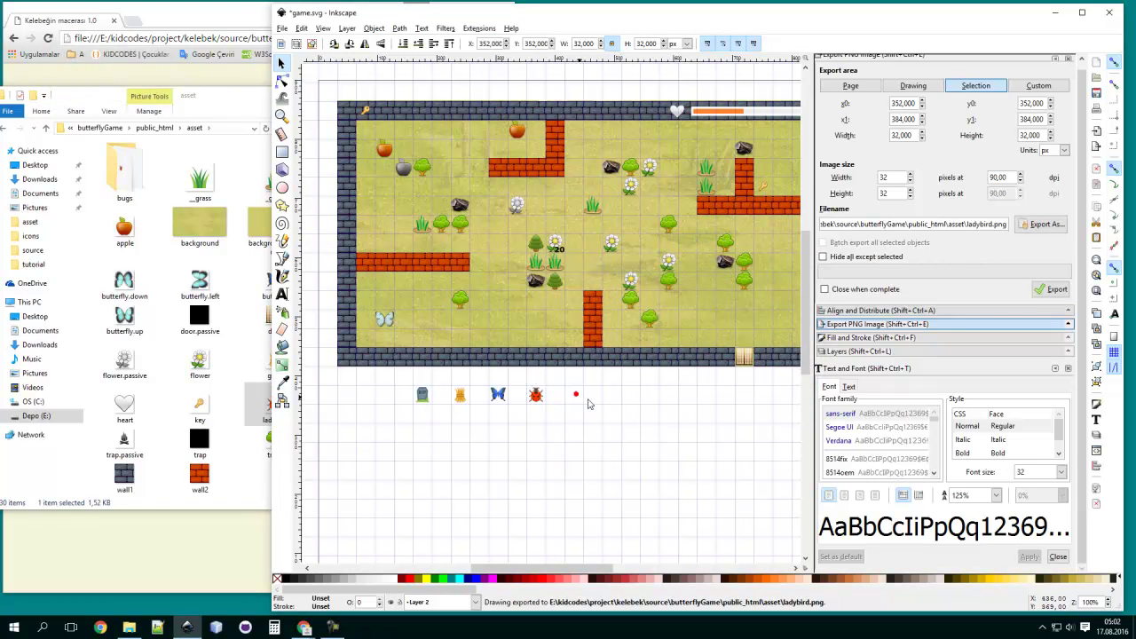
pyautogui.click(578, 394)
# Delete the __grass file from the asset folder.
pyautogui.click(234, 347)
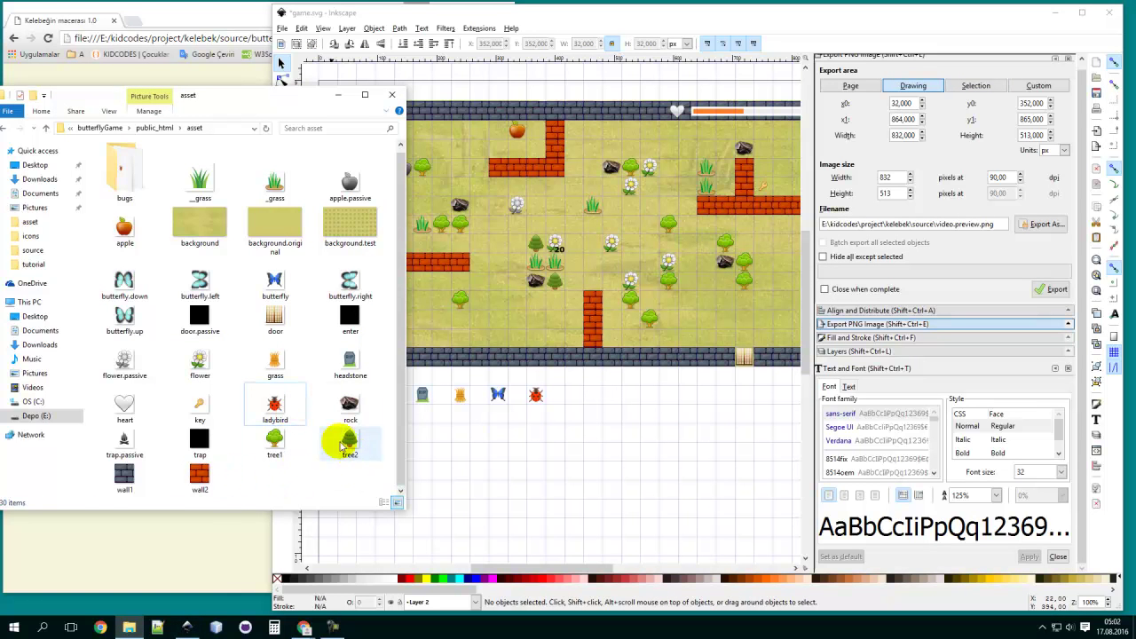
pyautogui.click(358, 369)
pyautogui.click(269, 362)
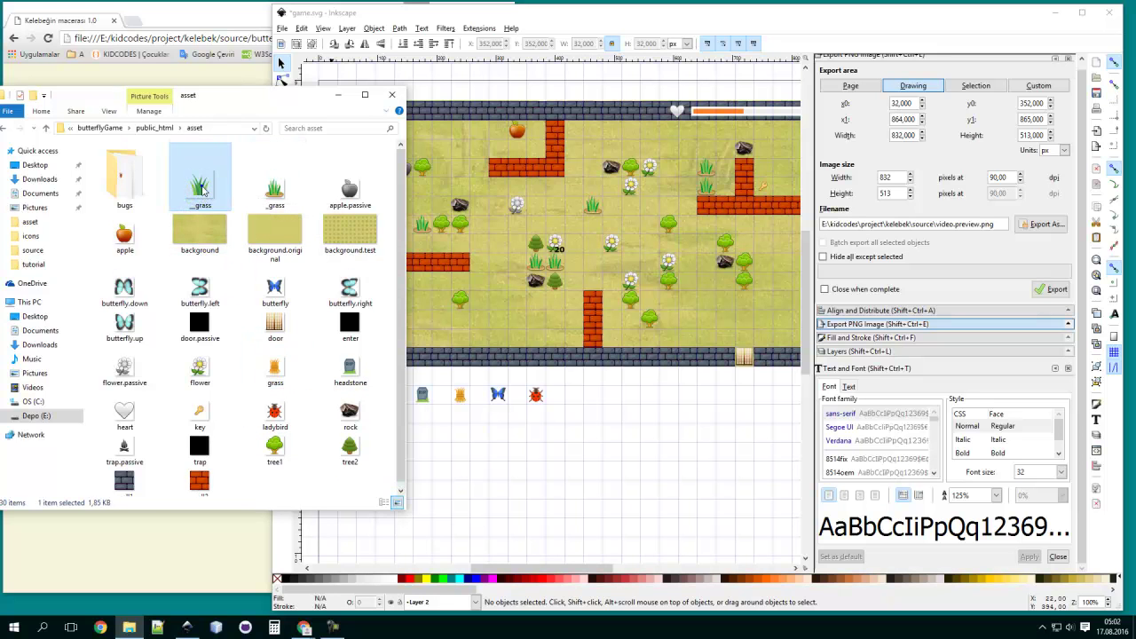
pyautogui.rightClick(202, 185)
pyautogui.click(253, 463)
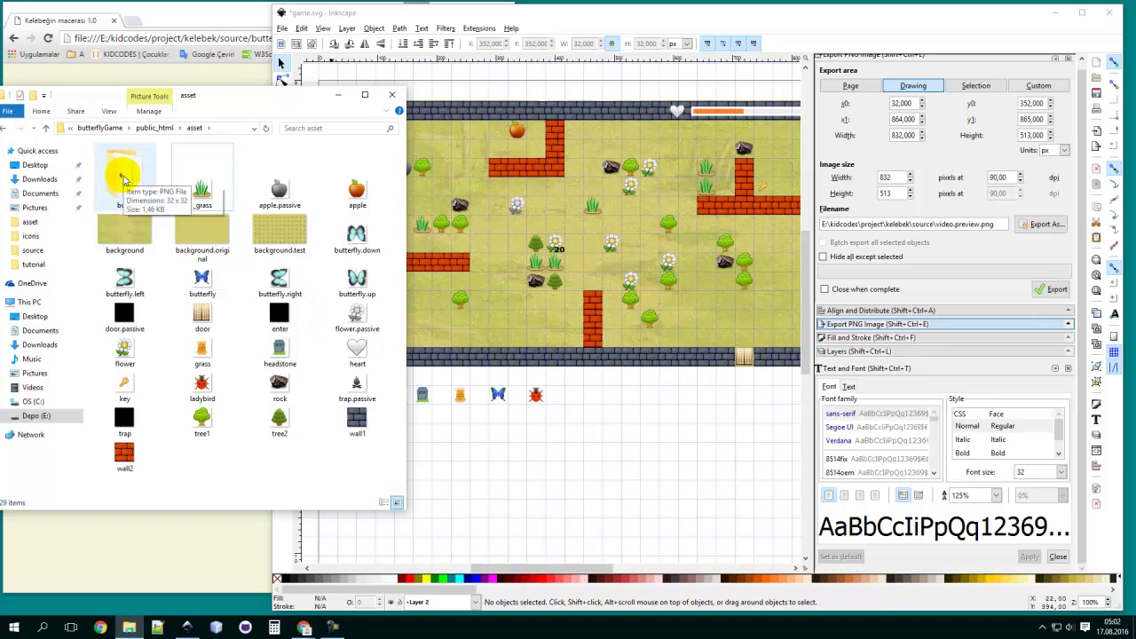
# Import bug1 from the asset/bugs folder into the drawing as an embedded image and place it beside the ladybird below the map.
pyautogui.doubleClick(122, 175)
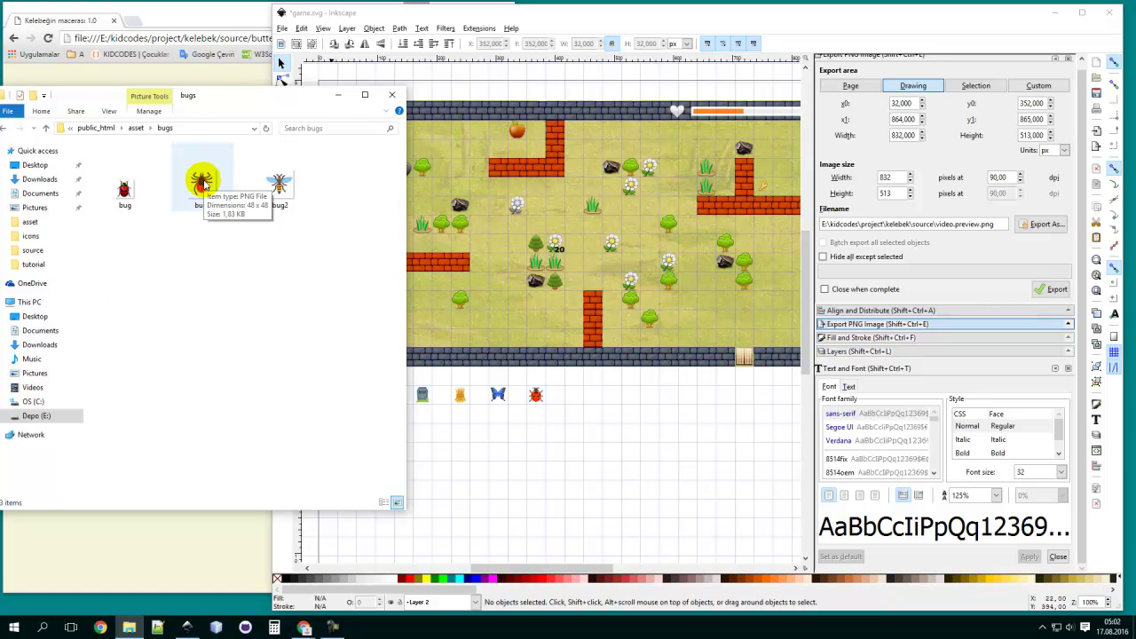
pyautogui.moveTo(203, 184); pyautogui.dragTo(581, 399)
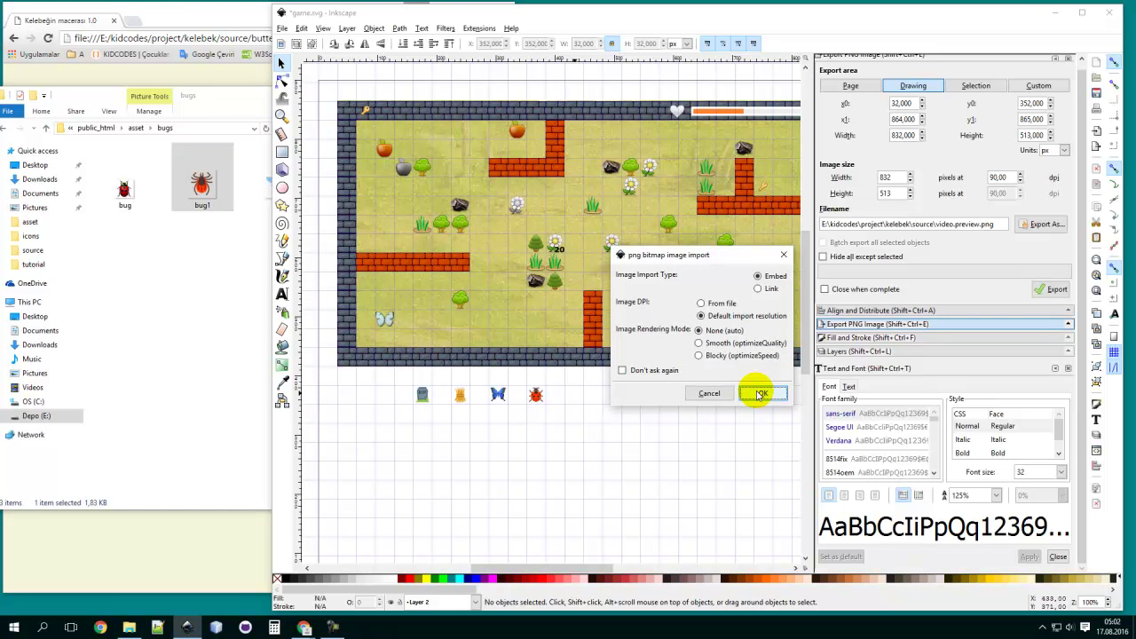
pyautogui.click(761, 394)
pyautogui.moveTo(766, 404); pyautogui.dragTo(578, 406)
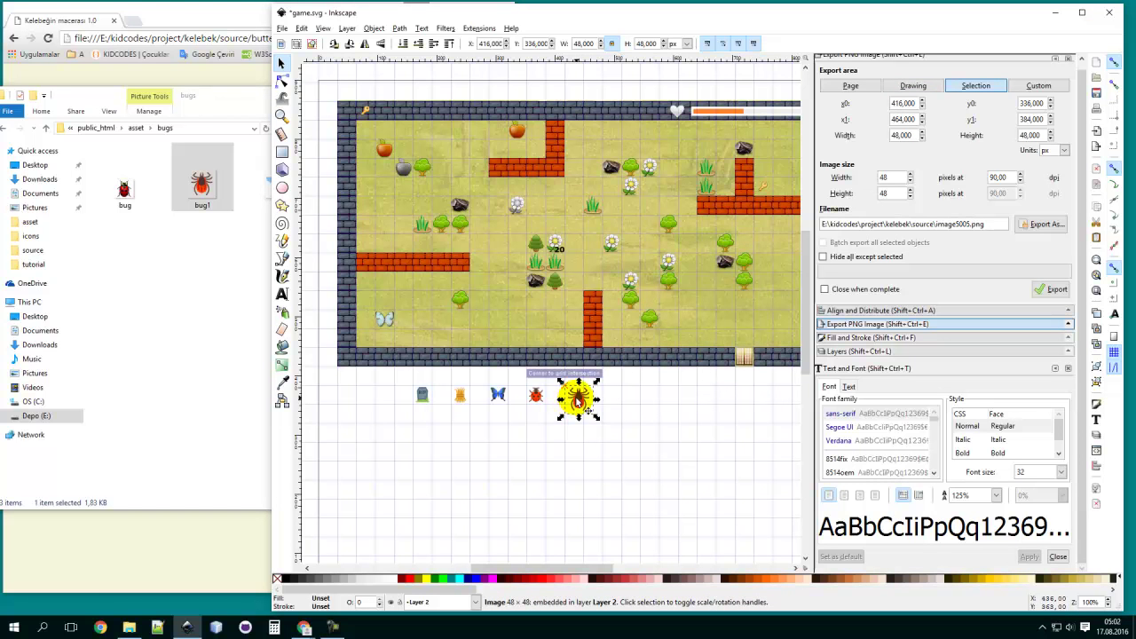
# Import bug2 from the bugs folder as an embedded image and place it beside the spider below the map.
pyautogui.click(199, 260)
pyautogui.moveTo(279, 184); pyautogui.dragTo(632, 411)
pyautogui.click(769, 395)
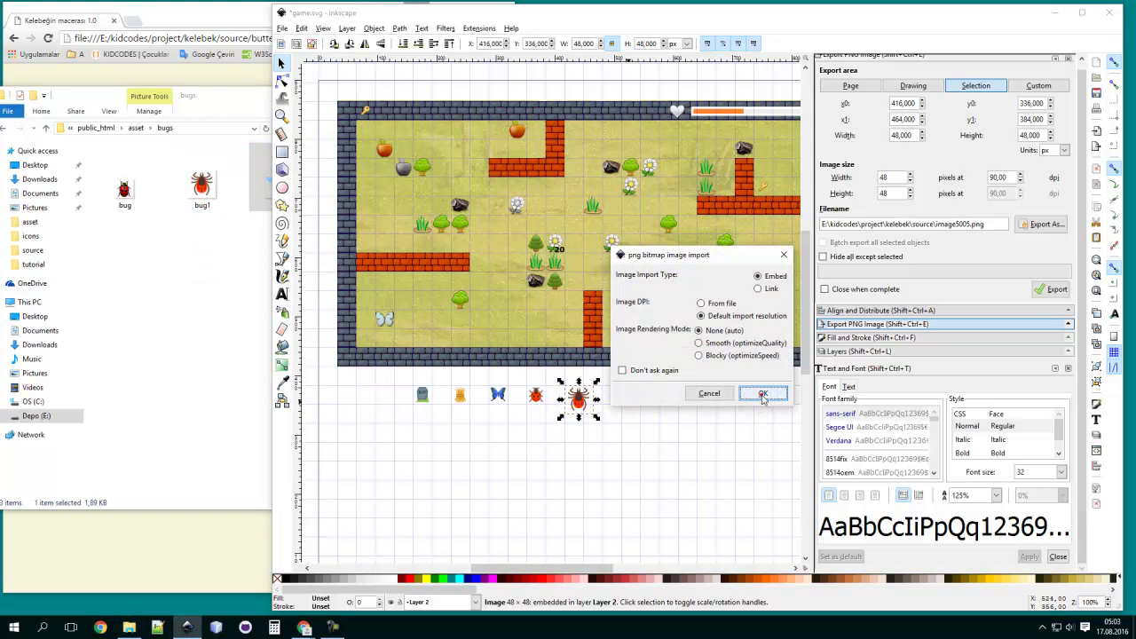
pyautogui.moveTo(753, 398); pyautogui.dragTo(619, 406)
# Resize the spider and bee images to 32 px and move both up into line with the other icons at Y 352.
pyautogui.click(581, 404)
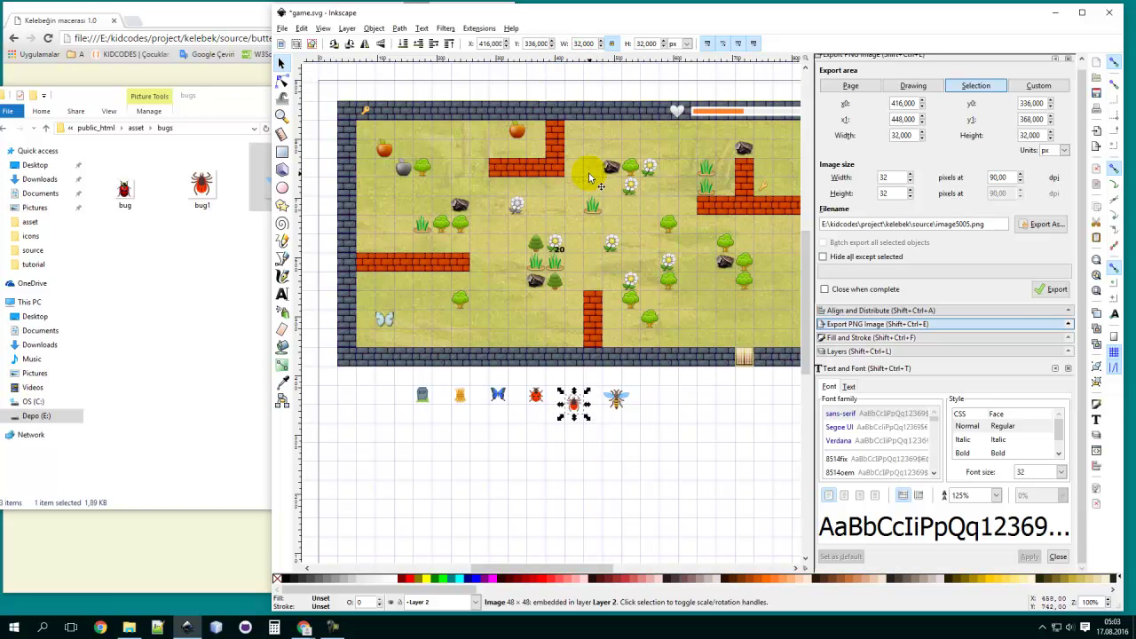
pyautogui.click(626, 408)
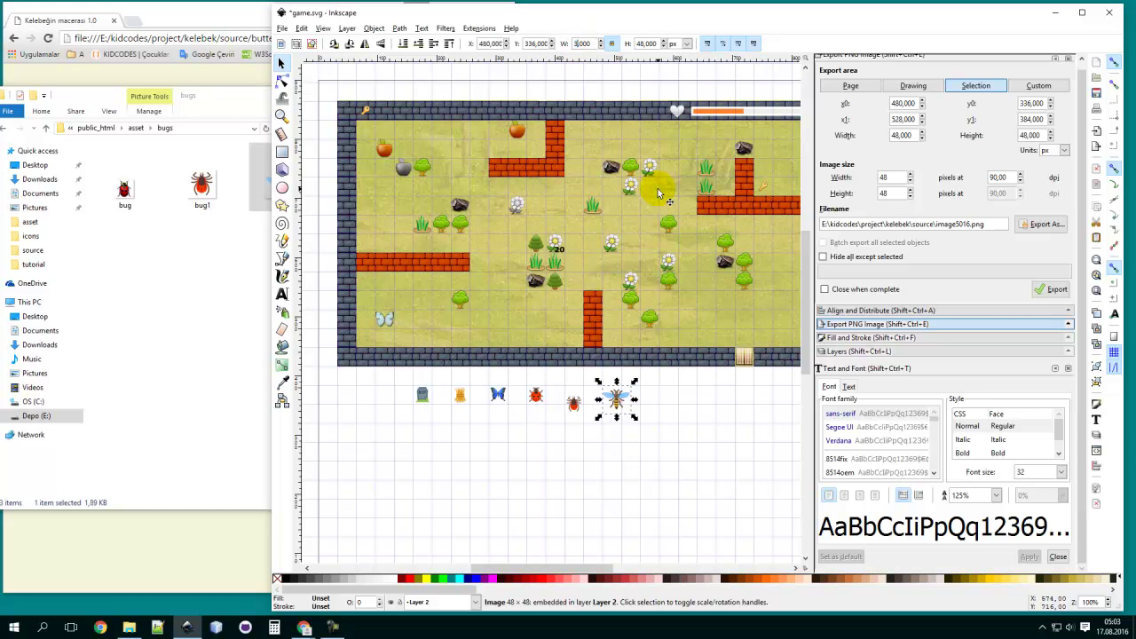
pyautogui.press('Return')
pyautogui.click(627, 442)
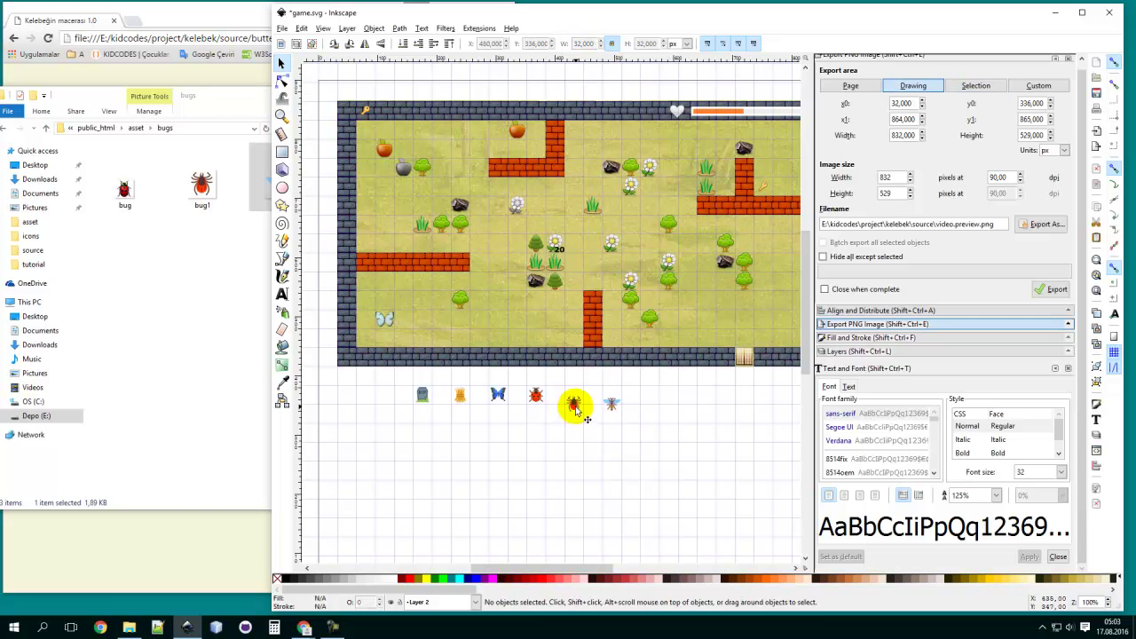
pyautogui.click(576, 402)
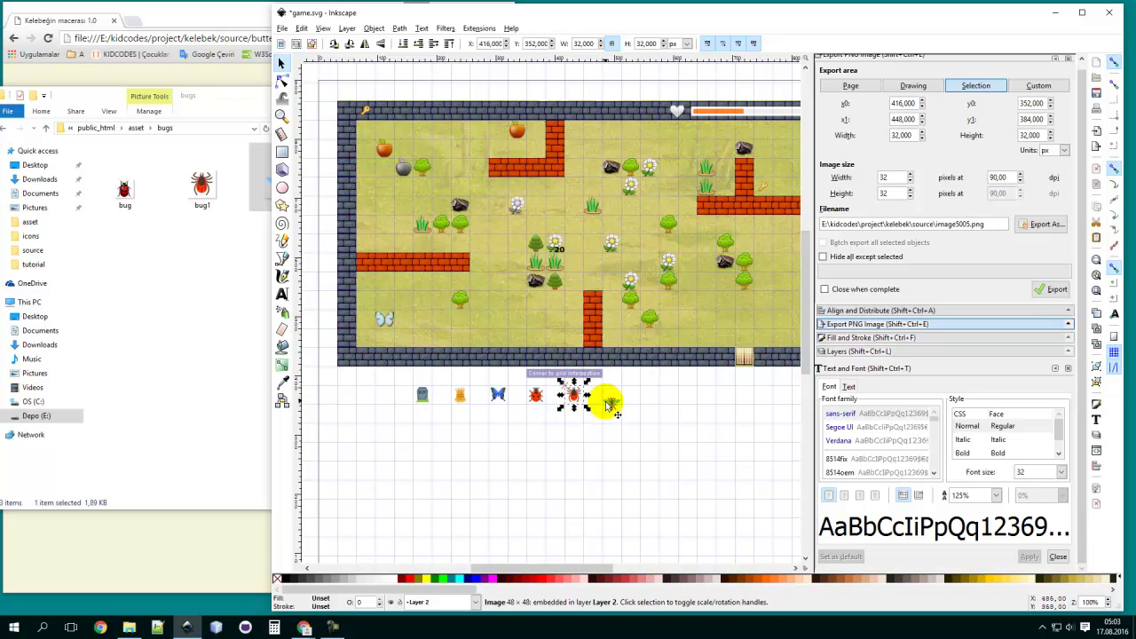
pyautogui.click(611, 399)
# Export the spider at 32 by 32 px over bug1.png in the butterflyGame/public_html/asset/bugs folder.
pyautogui.click(573, 396)
pyautogui.click(1045, 225)
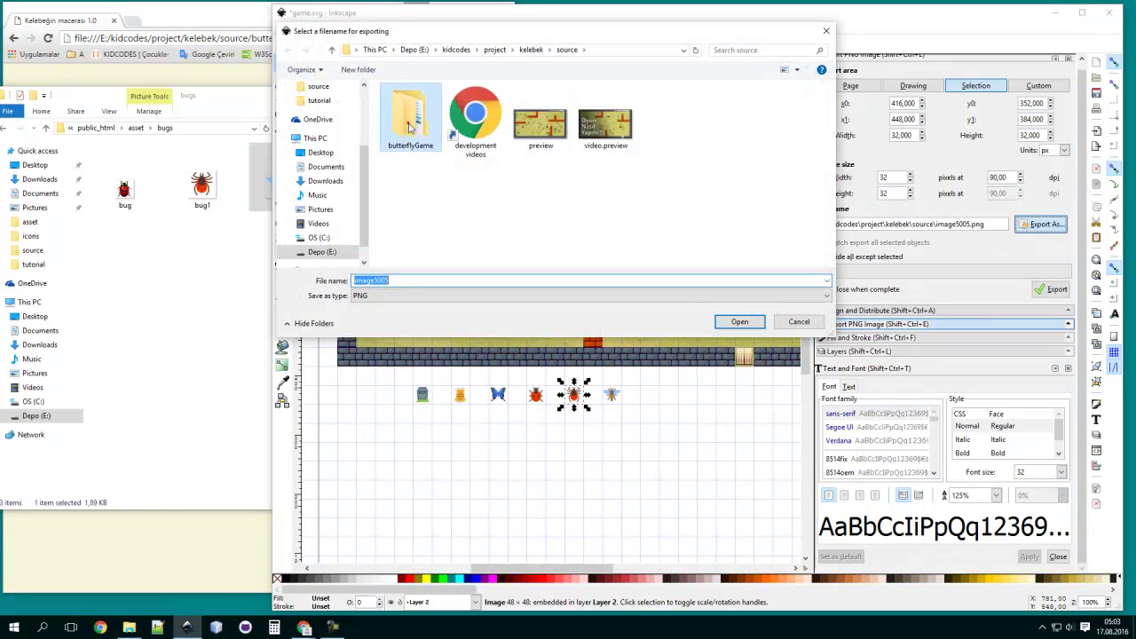
pyautogui.doubleClick(408, 116)
pyautogui.doubleClick(407, 116)
pyautogui.doubleClick(408, 105)
pyautogui.doubleClick(414, 124)
pyautogui.doubleClick(470, 127)
pyautogui.click(608, 388)
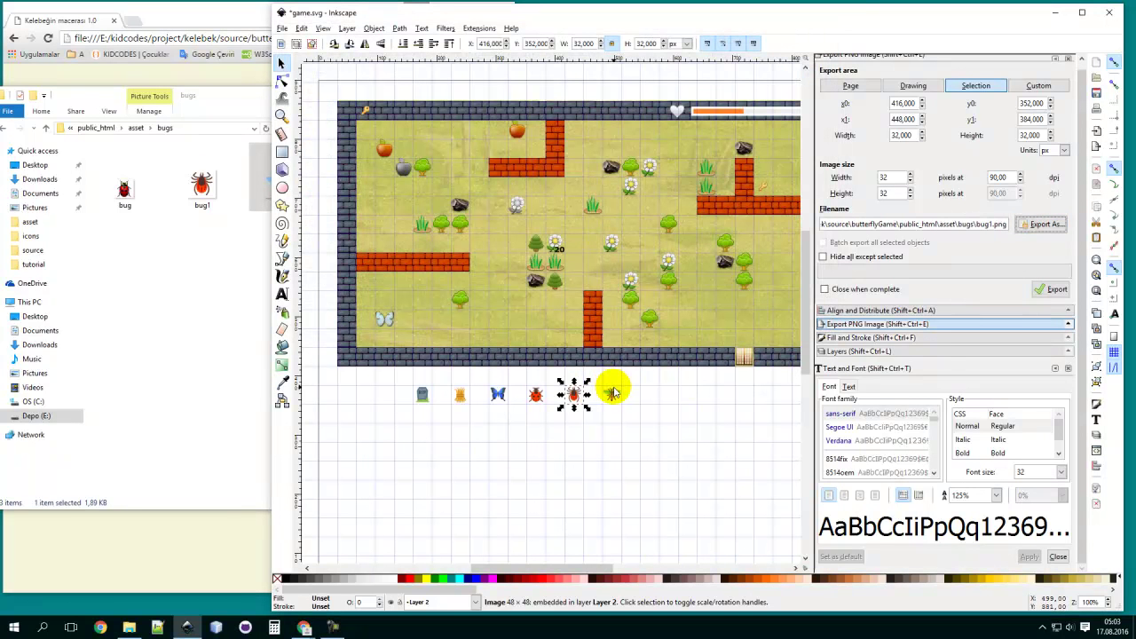
pyautogui.click(1051, 289)
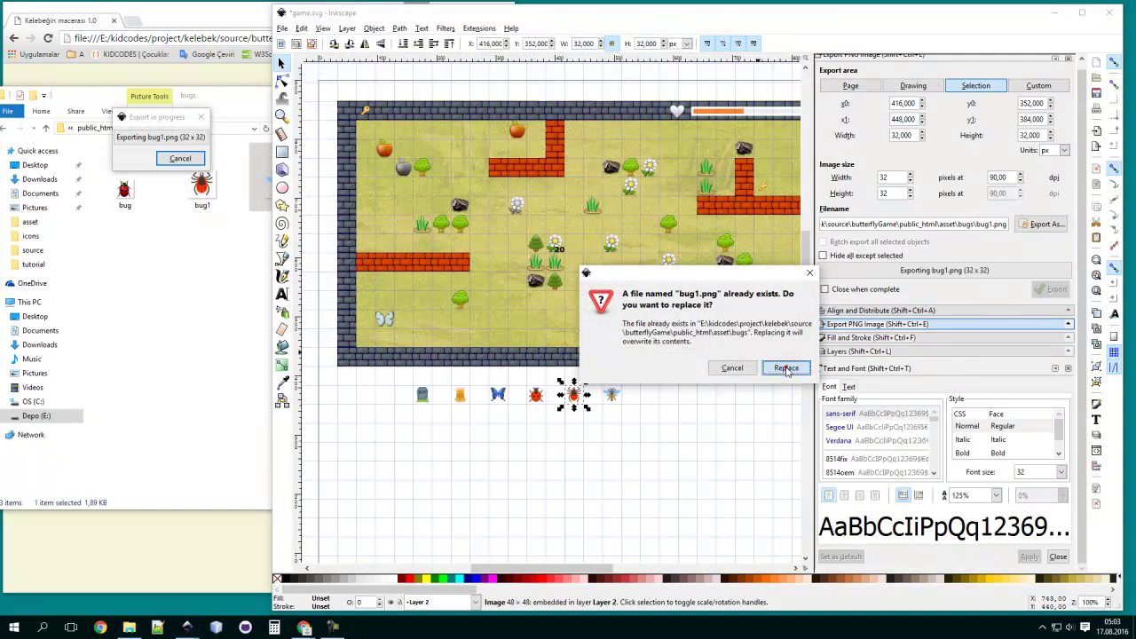
pyautogui.click(786, 368)
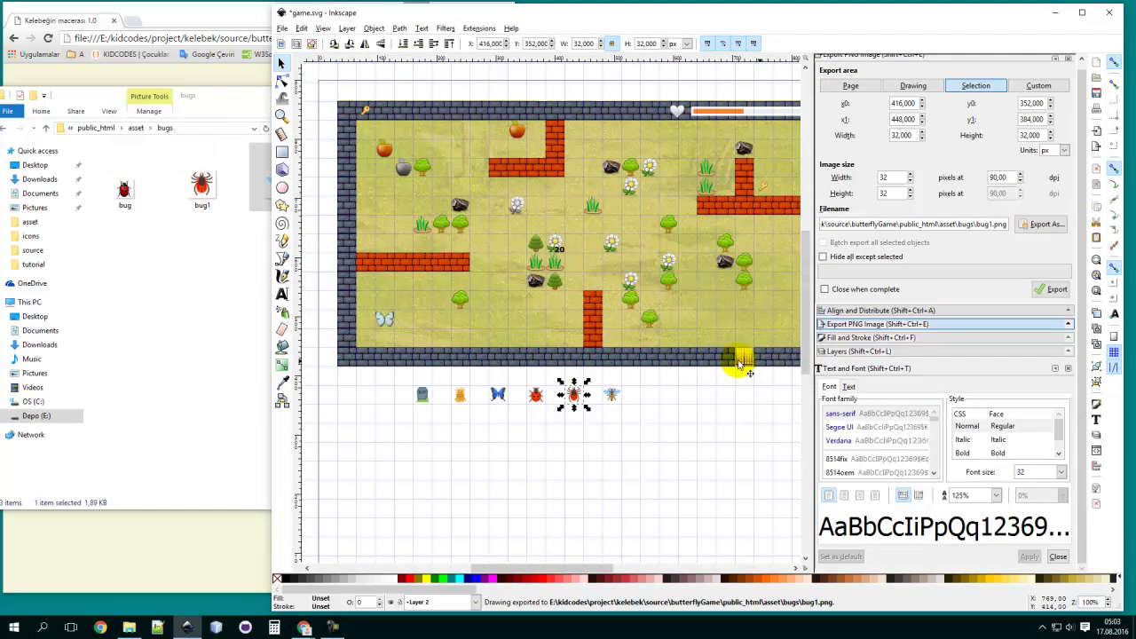
# Export the bee at 32 by 32 px over bug2.png in the asset/bugs folder, and bring the bugs folder window forward.
pyautogui.click(613, 396)
pyautogui.click(1045, 224)
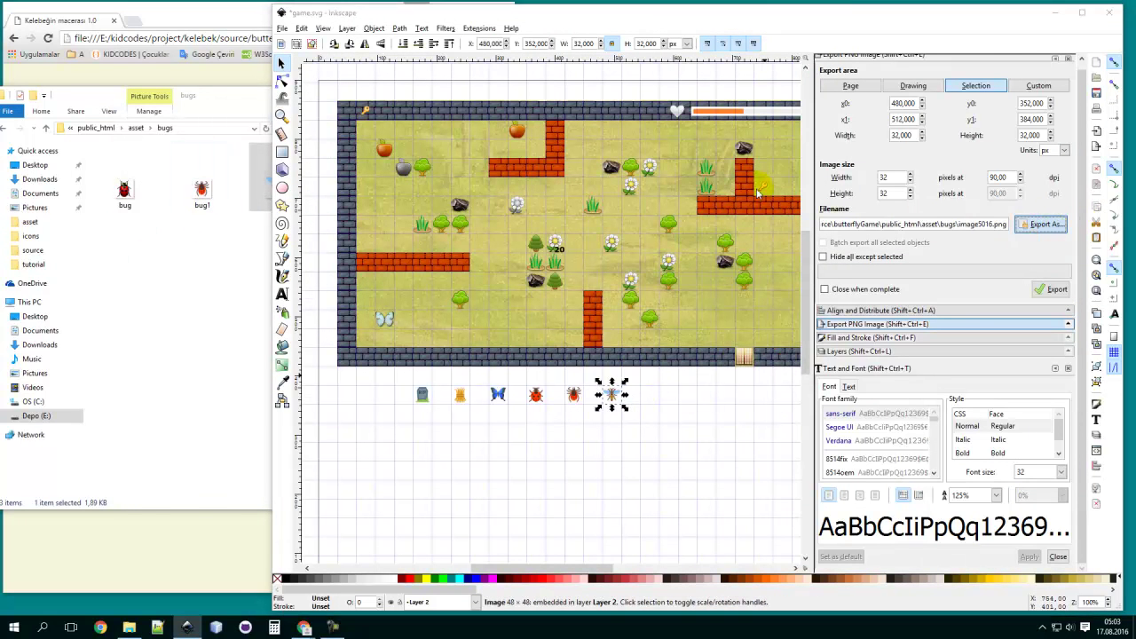
pyautogui.click(541, 124)
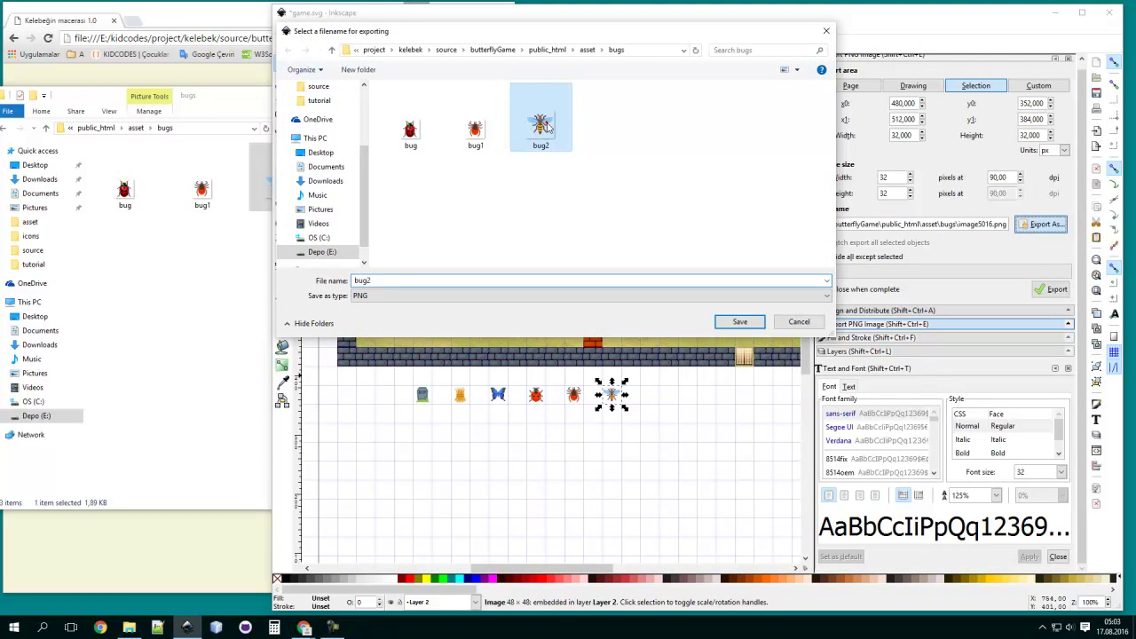
pyautogui.click(740, 322)
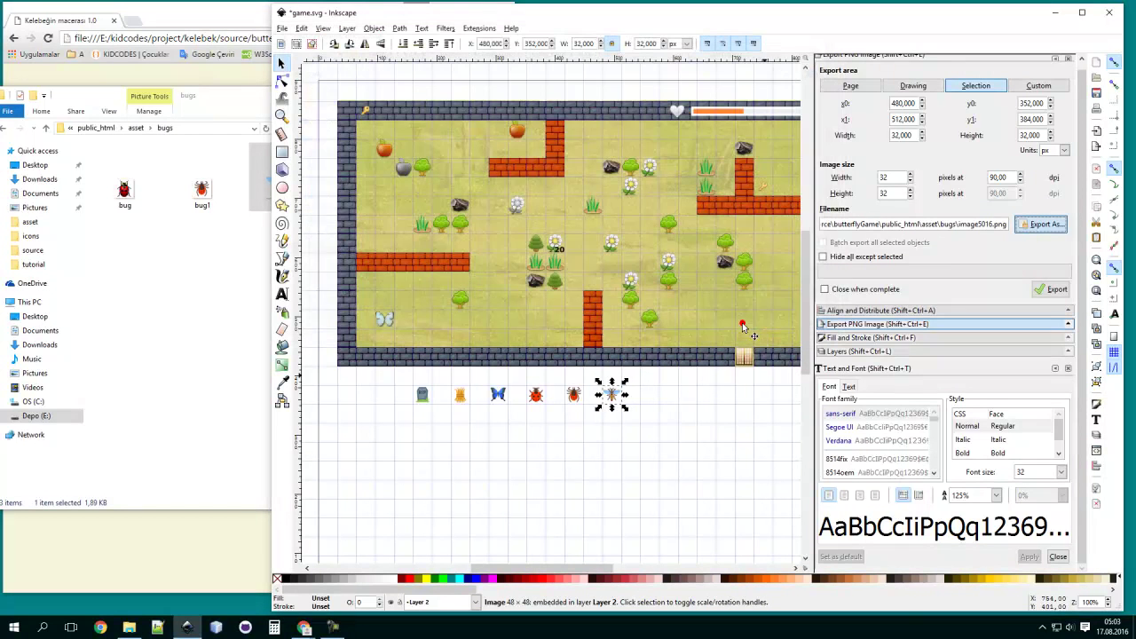
pyautogui.click(1054, 293)
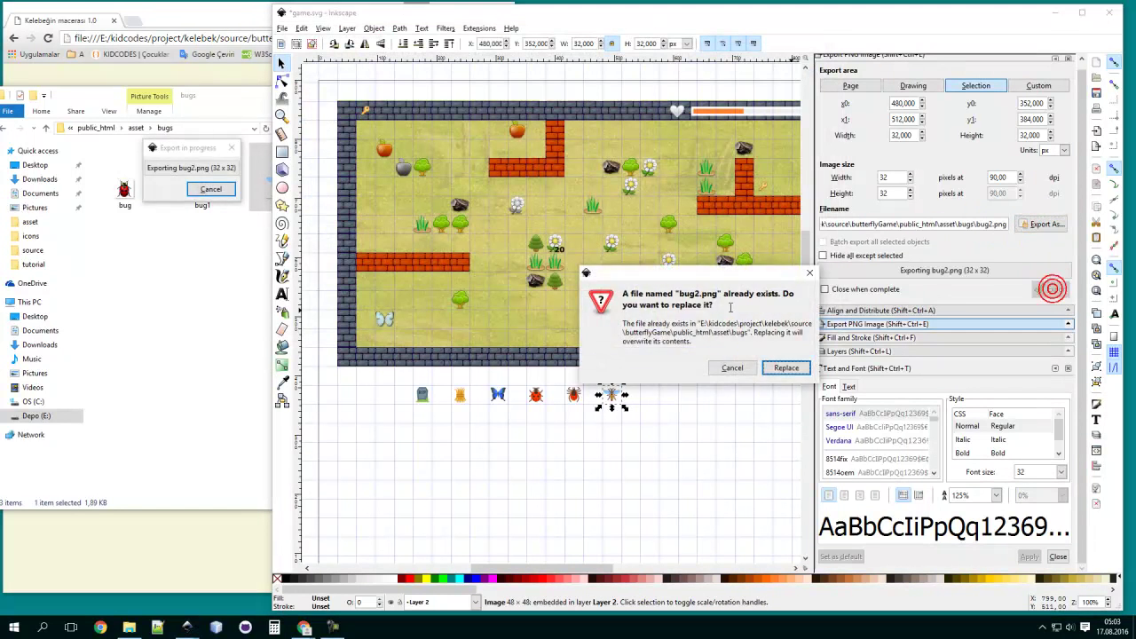
pyautogui.click(787, 368)
pyautogui.click(204, 332)
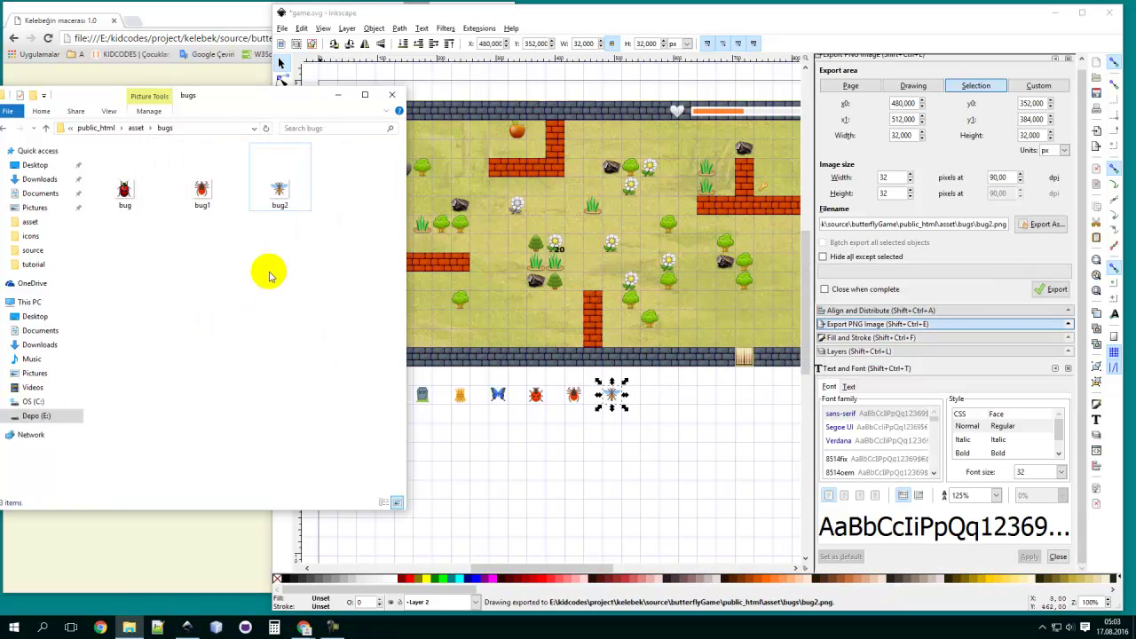
pyautogui.moveTo(180, 257); pyautogui.dragTo(331, 294)
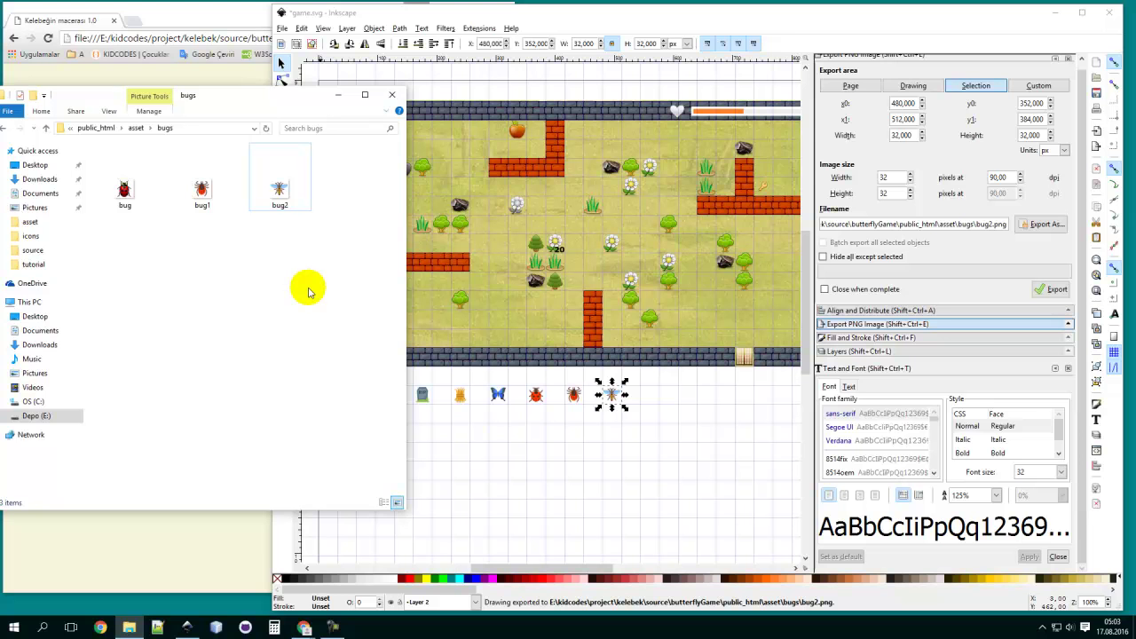
# Move the bee onto the map's grass above and left of the door, and the spider just below the upper L-shaped red wall.
pyautogui.click(538, 434)
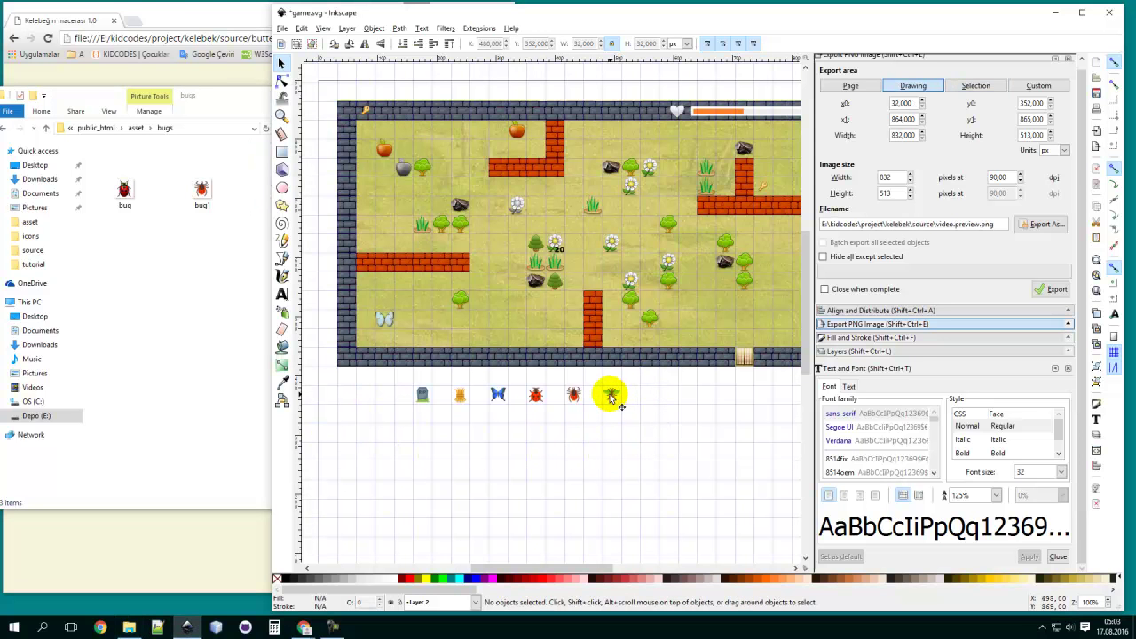
pyautogui.click(630, 458)
pyautogui.moveTo(576, 396); pyautogui.dragTo(557, 188)
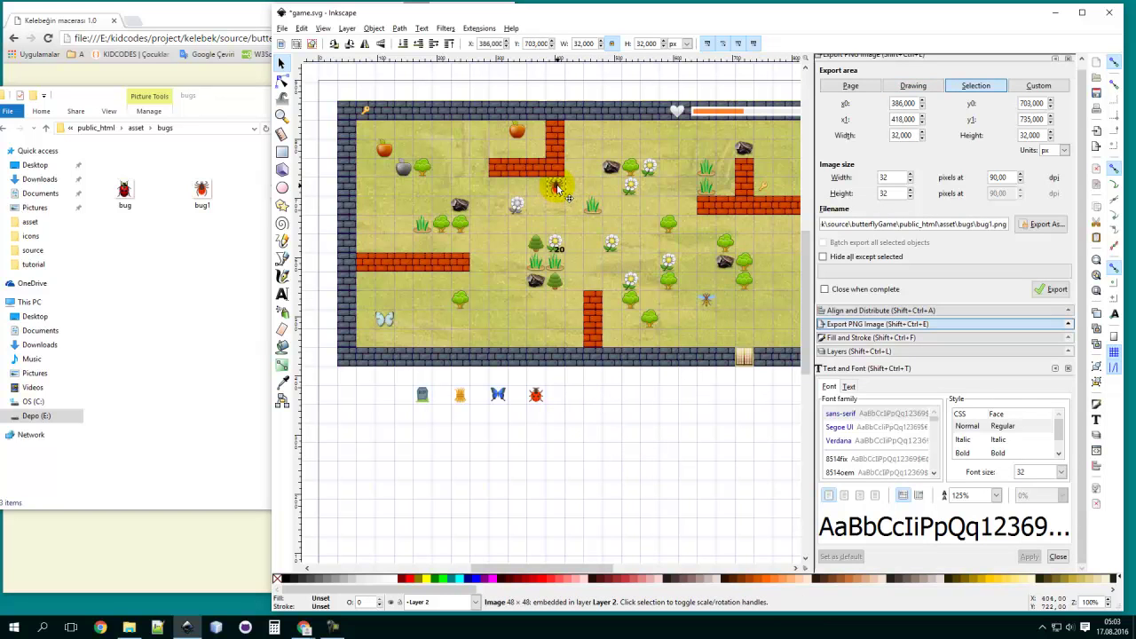
pyautogui.click(579, 406)
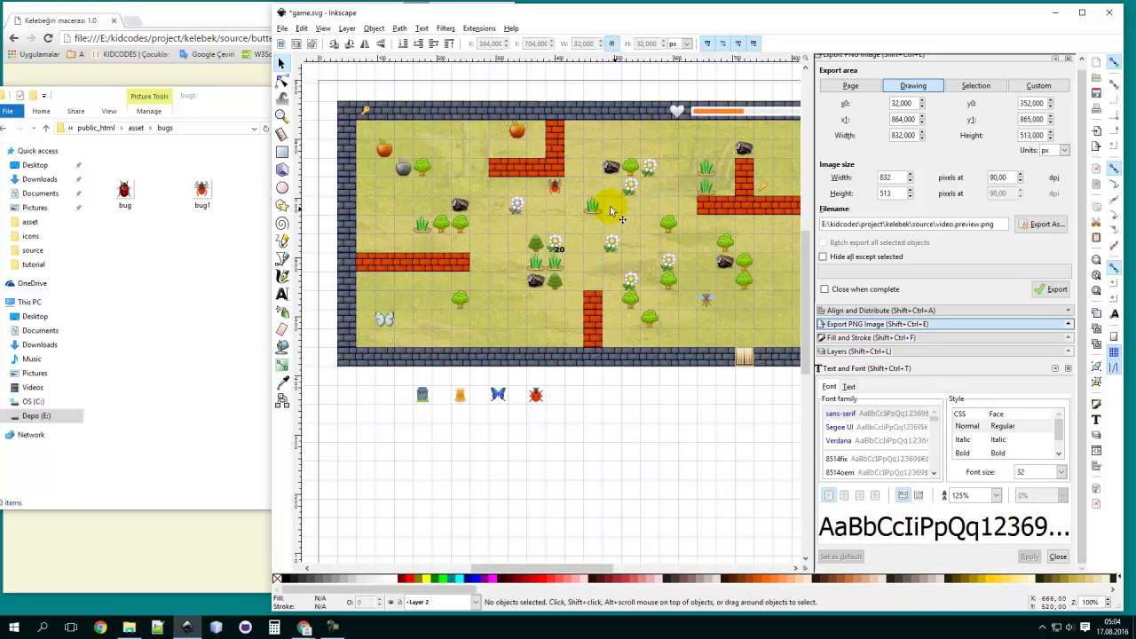
# Move the blue butterfly onto the lower map at about X 289, Y 512, and the ladybird to about X 352, Y 480.
pyautogui.moveTo(477, 308); pyautogui.dragTo(500, 301)
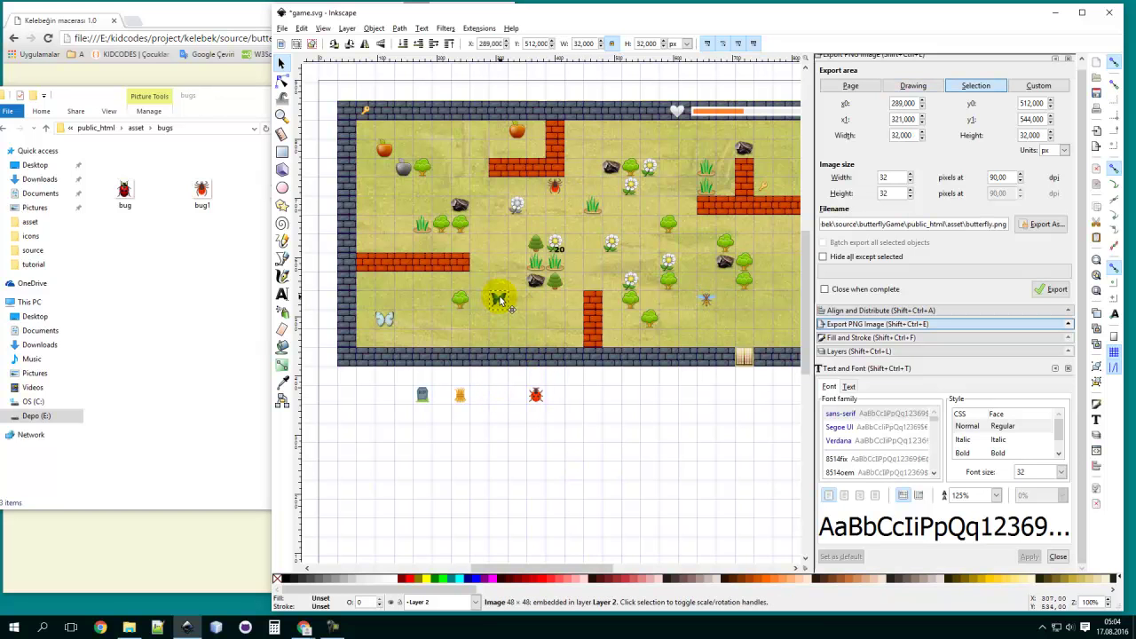
pyautogui.click(524, 401)
pyautogui.moveTo(526, 348)
pyautogui.mouseDown()
pyautogui.moveTo(503, 327)
pyautogui.moveTo(537, 322)
pyautogui.mouseUp()
pyautogui.click(558, 421)
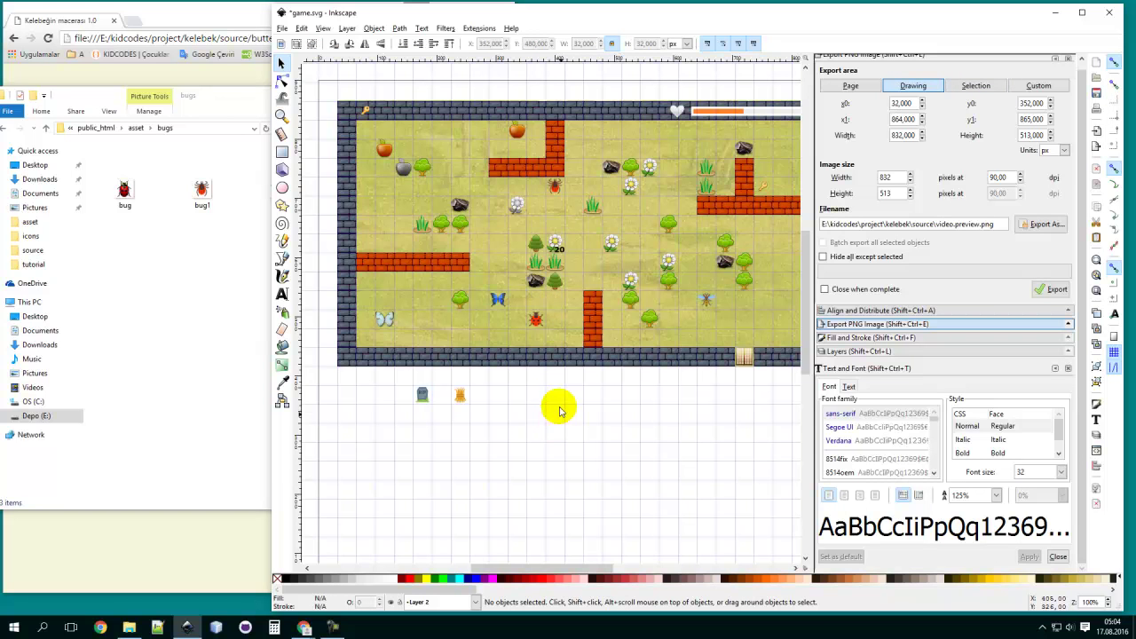
# Move the orange grass icon onto the map at X 288, Y 608, and the headstone to X 224, Y 736.
pyautogui.moveTo(461, 399); pyautogui.dragTo(501, 248)
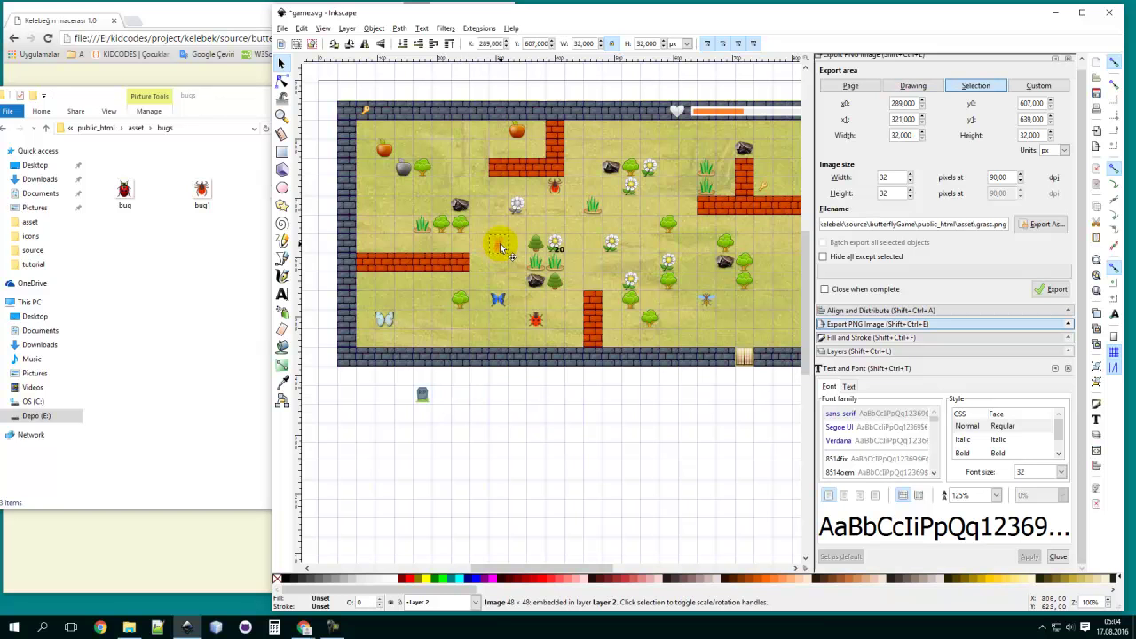
pyautogui.click(484, 441)
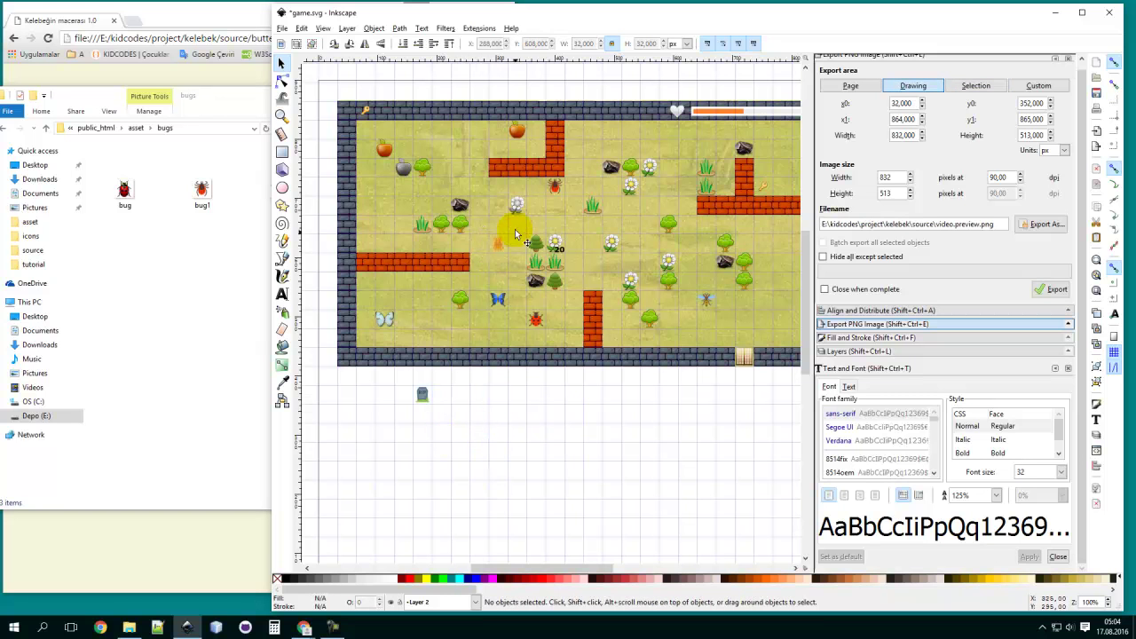
pyautogui.moveTo(424, 399); pyautogui.dragTo(459, 165)
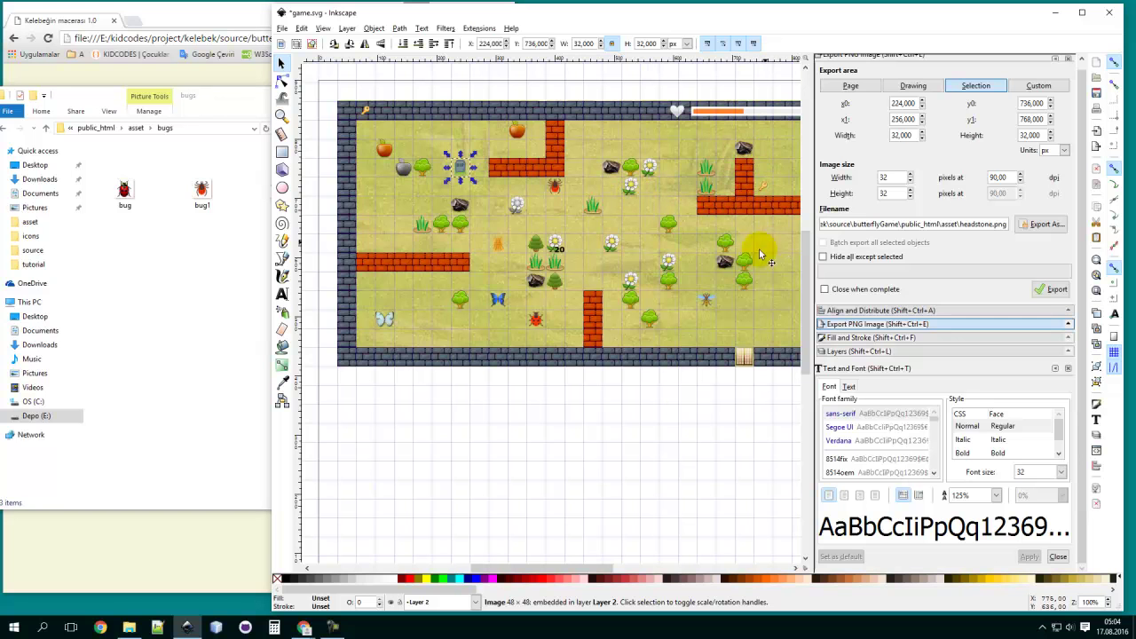
pyautogui.click(716, 324)
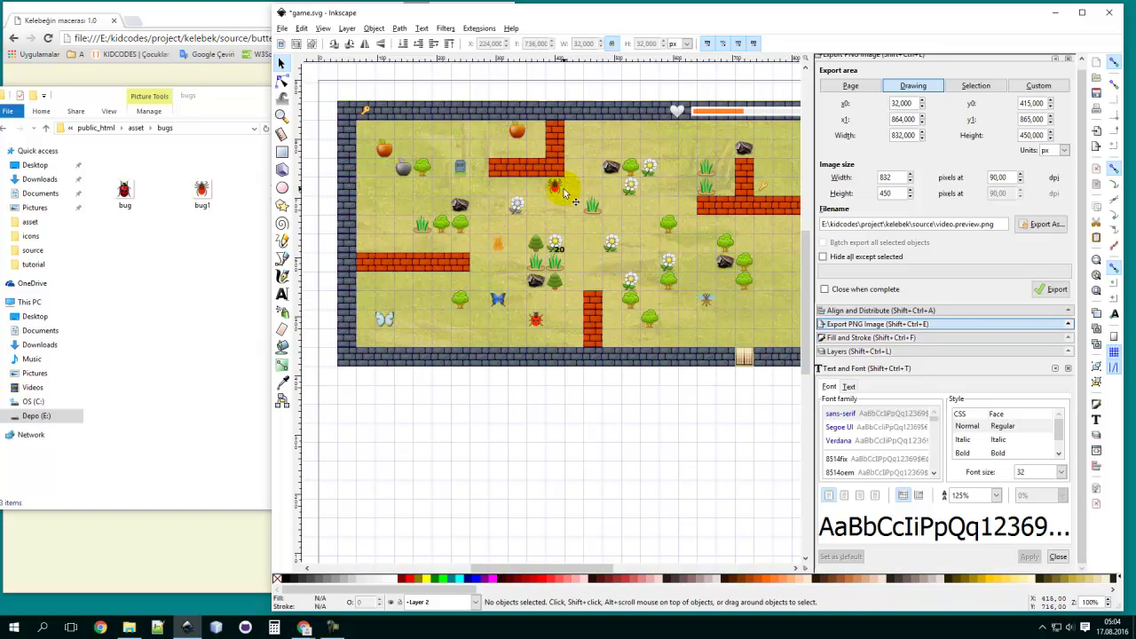
pyautogui.moveTo(558, 188); pyautogui.dragTo(591, 437)
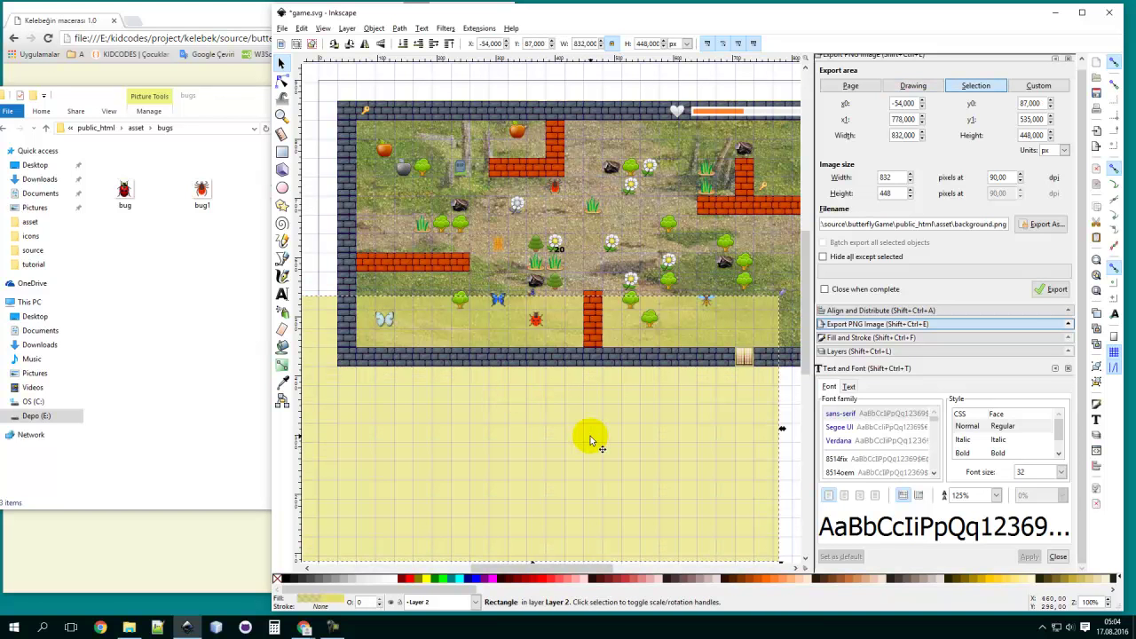
pyautogui.hotkey('ctrl', 'z')
pyautogui.click(555, 186)
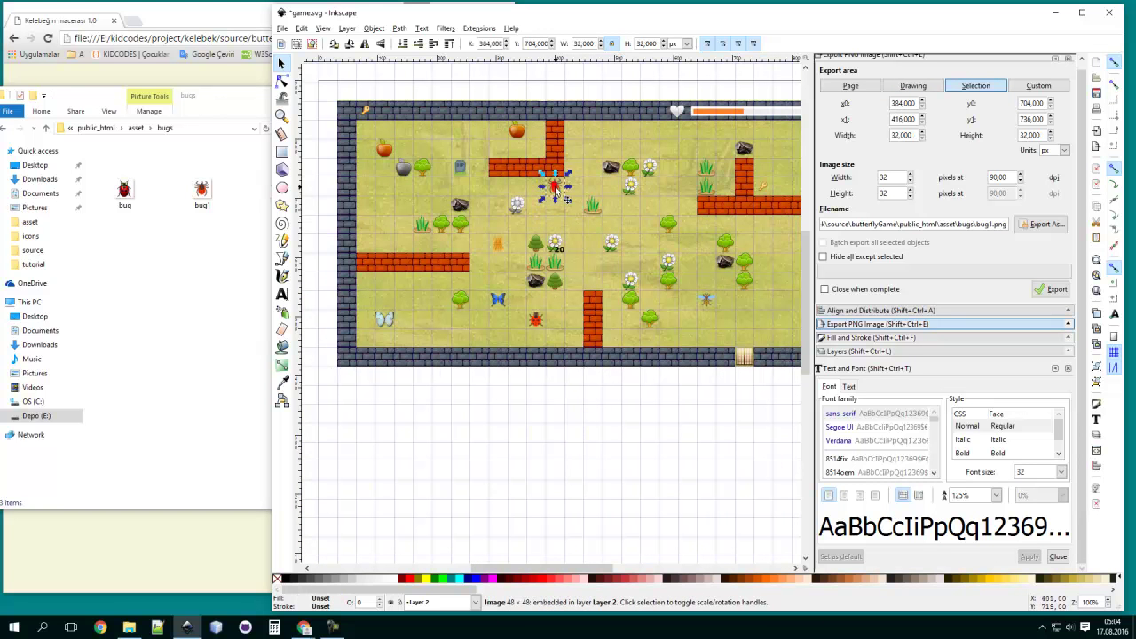
pyautogui.moveTo(522, 408); pyautogui.dragTo(517, 398)
pyautogui.click(586, 405)
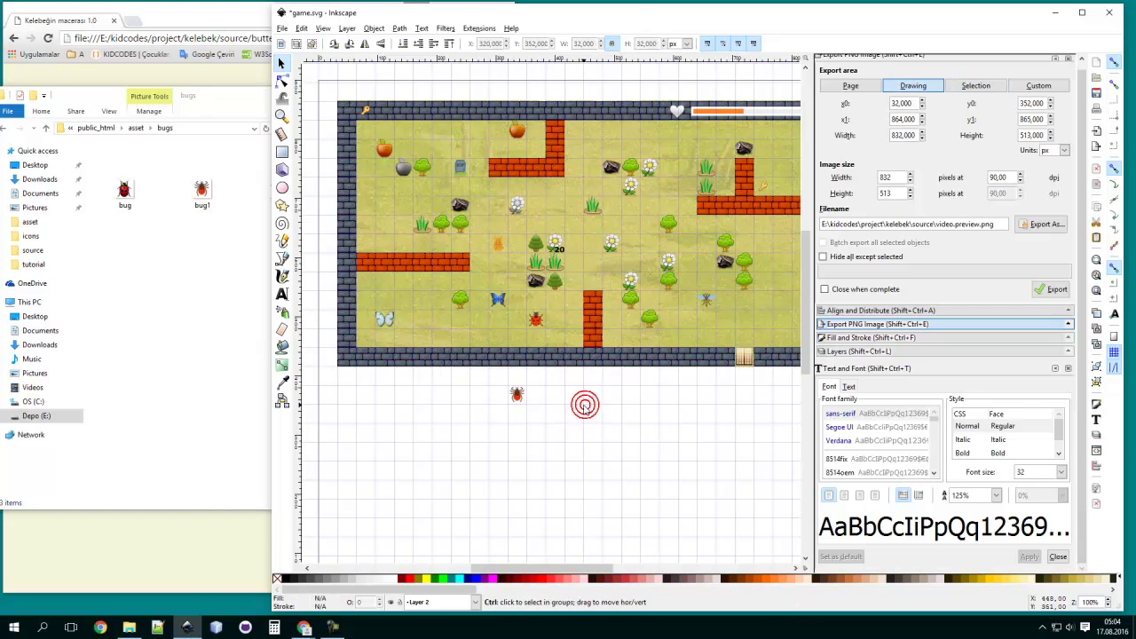
pyautogui.hotkey('ctrl', 'z')
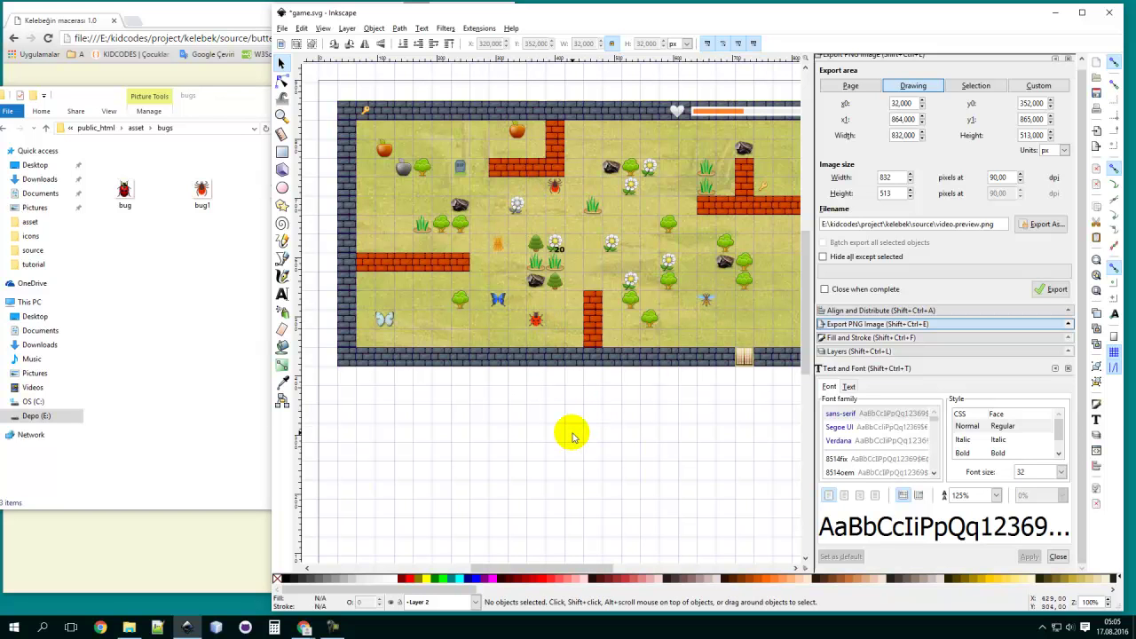
# Save game.svg, and move the ladybird to X 64, Y 352 and the pale butterfly to X 128, Y 352, below the map.
pyautogui.click(282, 28)
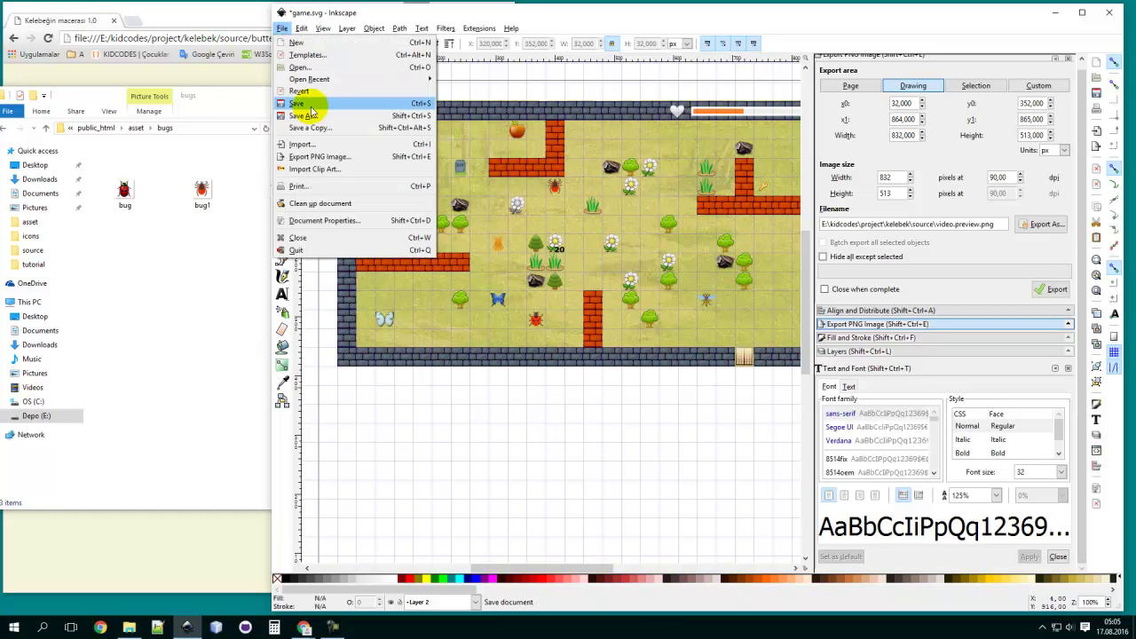
pyautogui.click(306, 104)
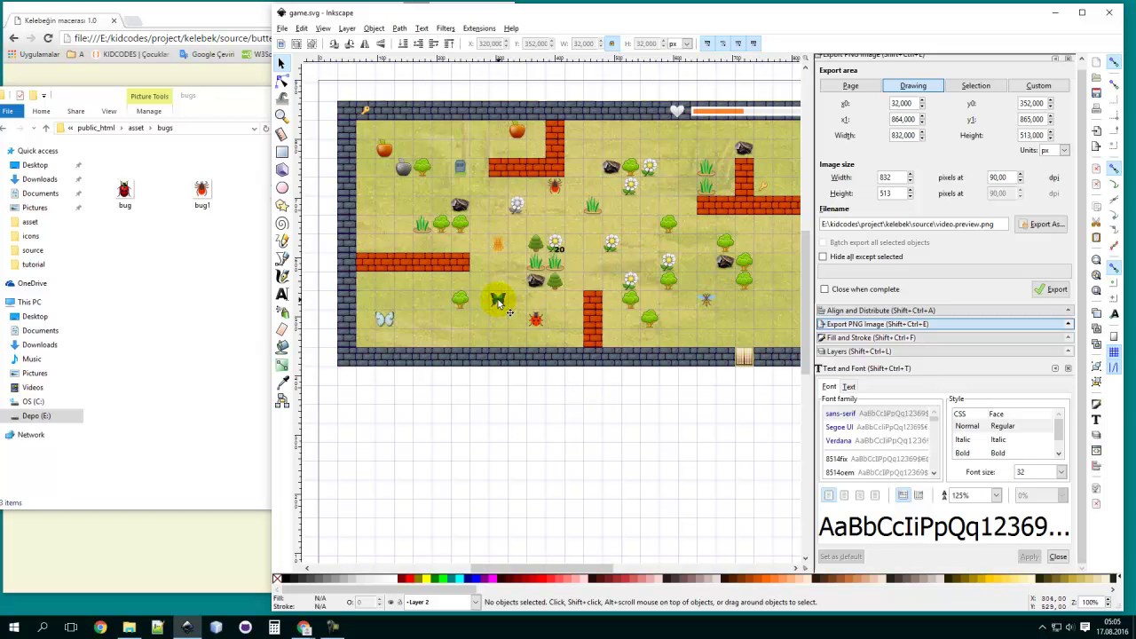
pyautogui.moveTo(397, 391); pyautogui.dragTo(364, 397)
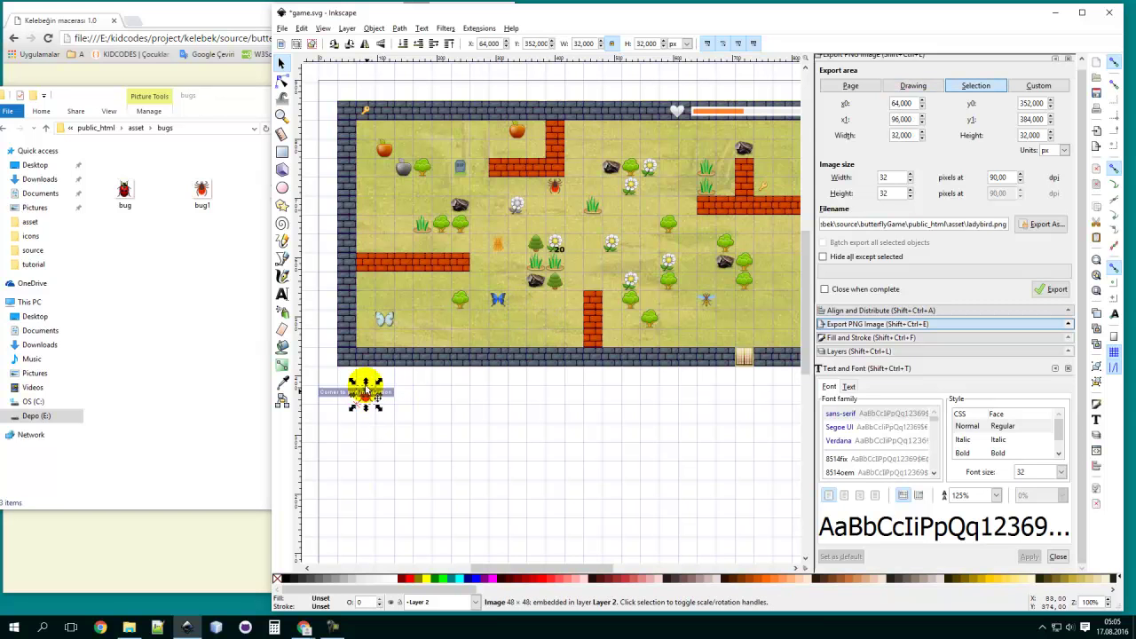
pyautogui.moveTo(385, 320); pyautogui.dragTo(404, 399)
pyautogui.click(456, 407)
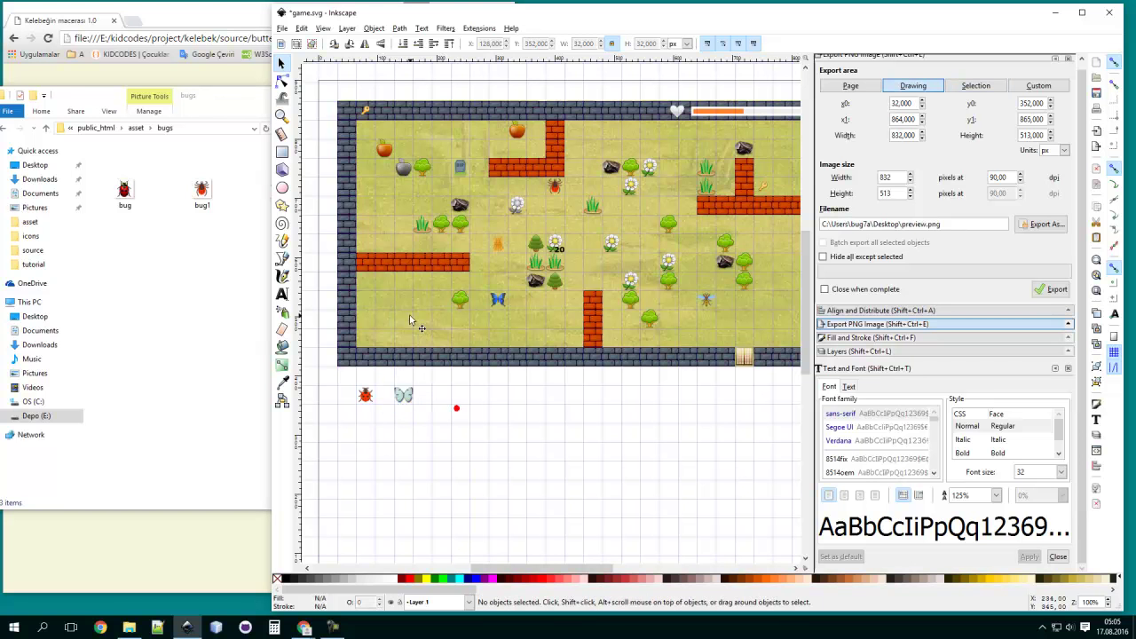
# Save game.svg again with the ladybird and pale butterfly off the map, and close Inkscape.
pyautogui.click(282, 29)
pyautogui.click(306, 102)
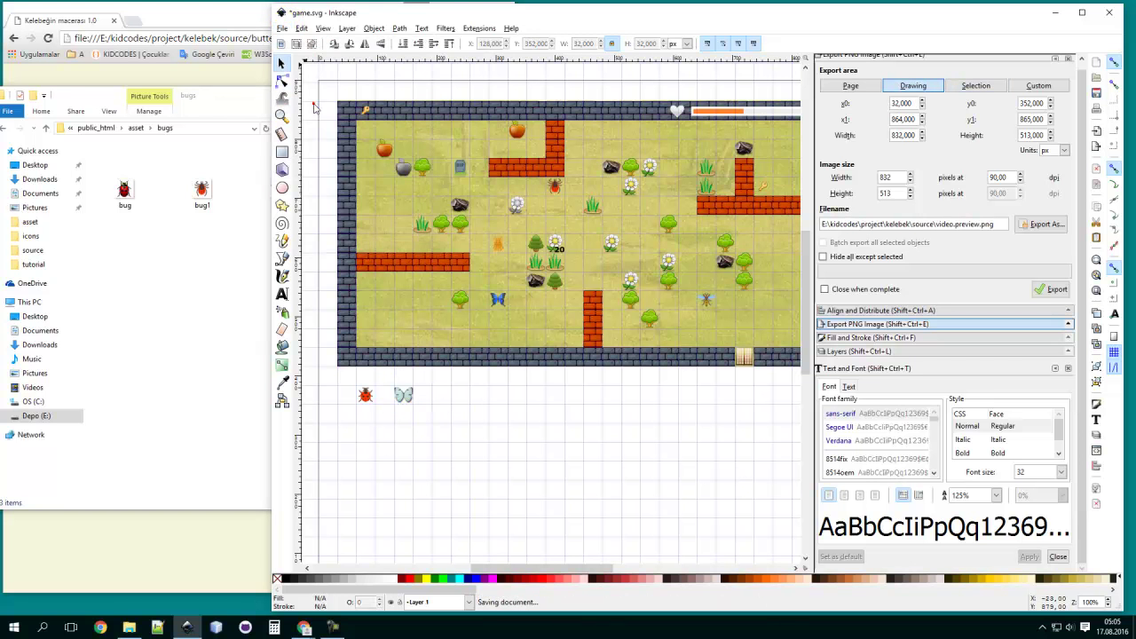
pyautogui.click(1108, 15)
# Move the bugs folder window beside the browser, and reload the butterfly game page in Chrome.
pyautogui.moveTo(268, 96); pyautogui.dragTo(835, 49)
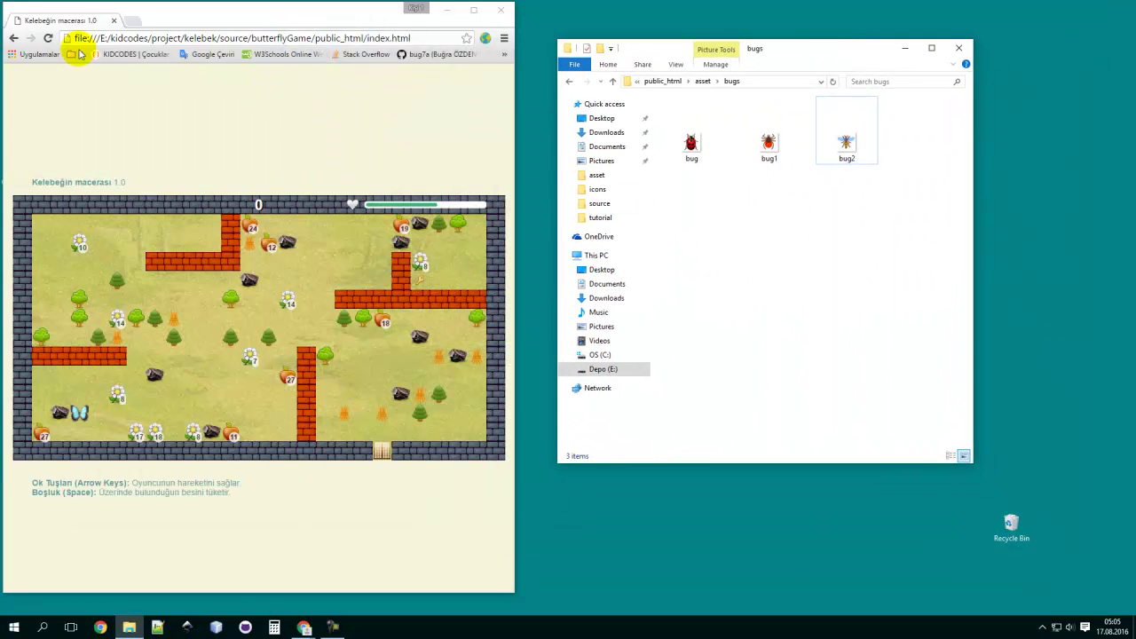
pyautogui.click(145, 89)
pyautogui.press('F5')
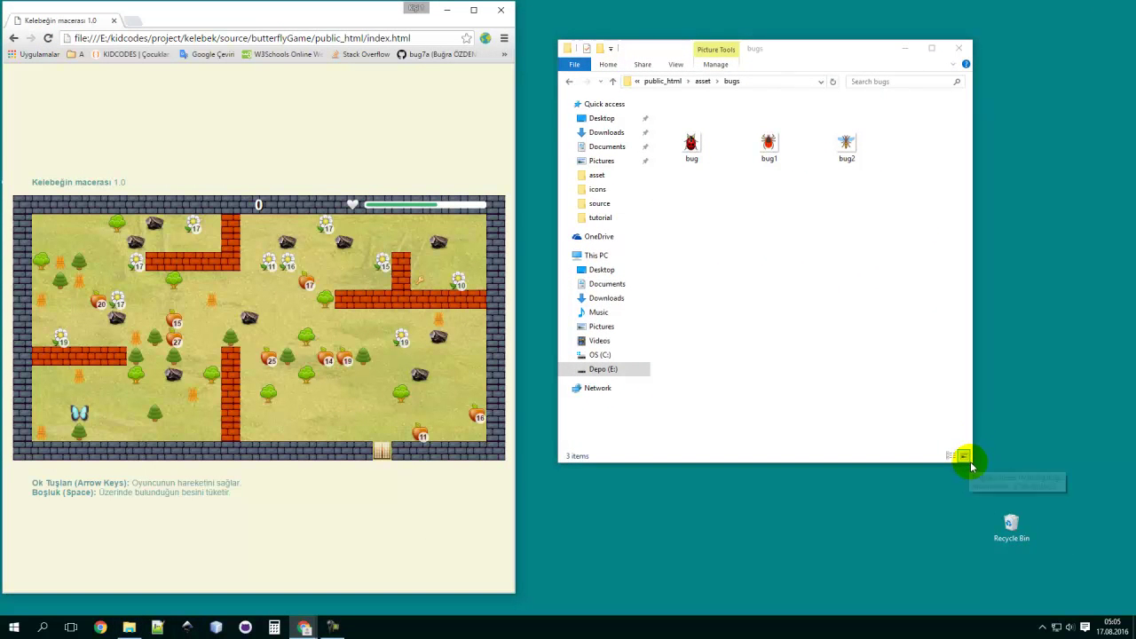
# Enlarge the bugs folder window, go up to the asset folder, and move the window over the browser.
pyautogui.moveTo(974, 463); pyautogui.dragTo(1039, 530)
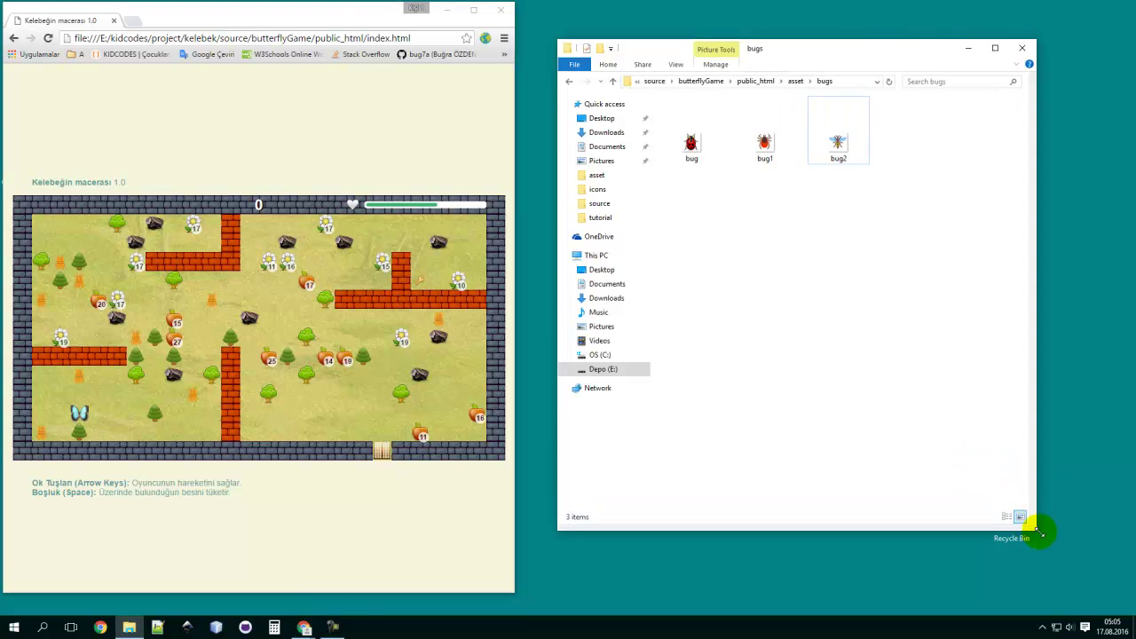
pyautogui.moveTo(336, 628)
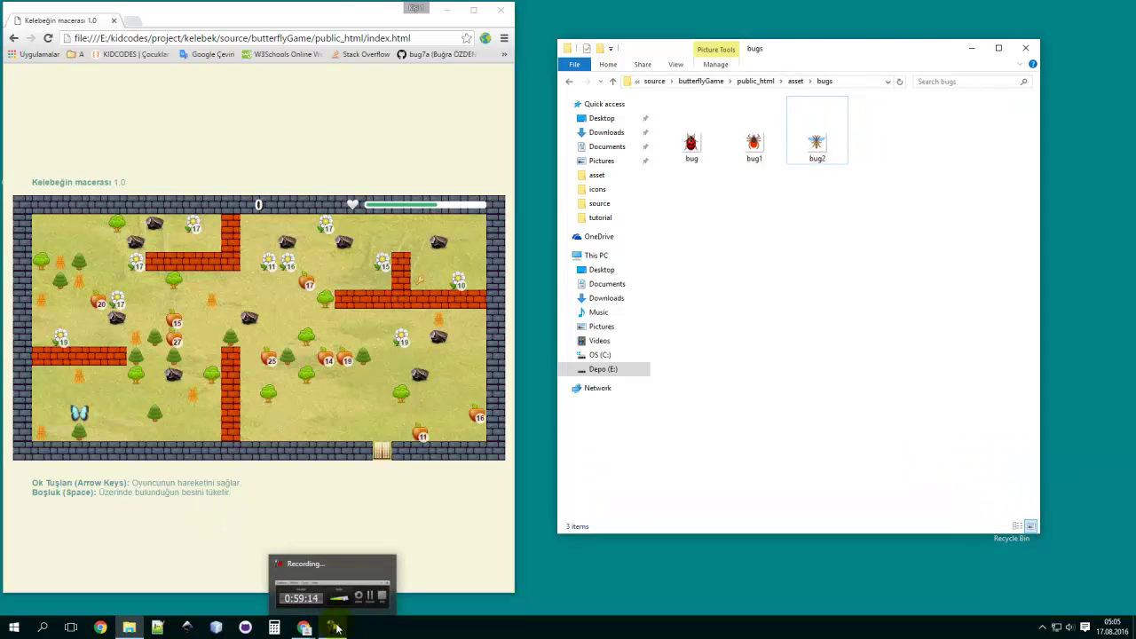
pyautogui.click(708, 332)
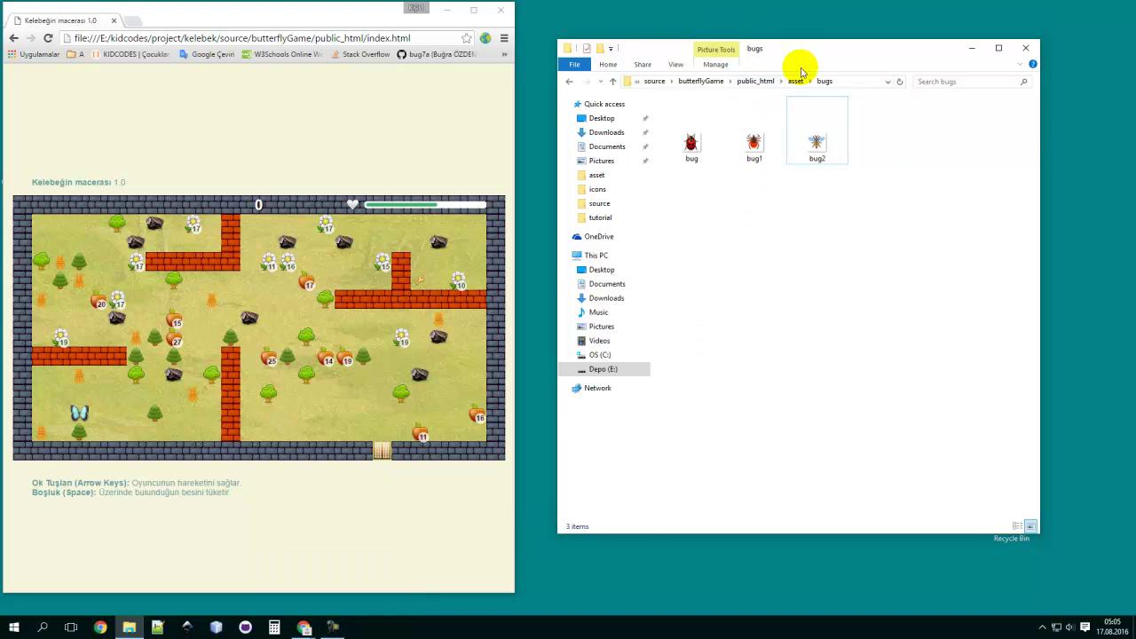
pyautogui.click(795, 80)
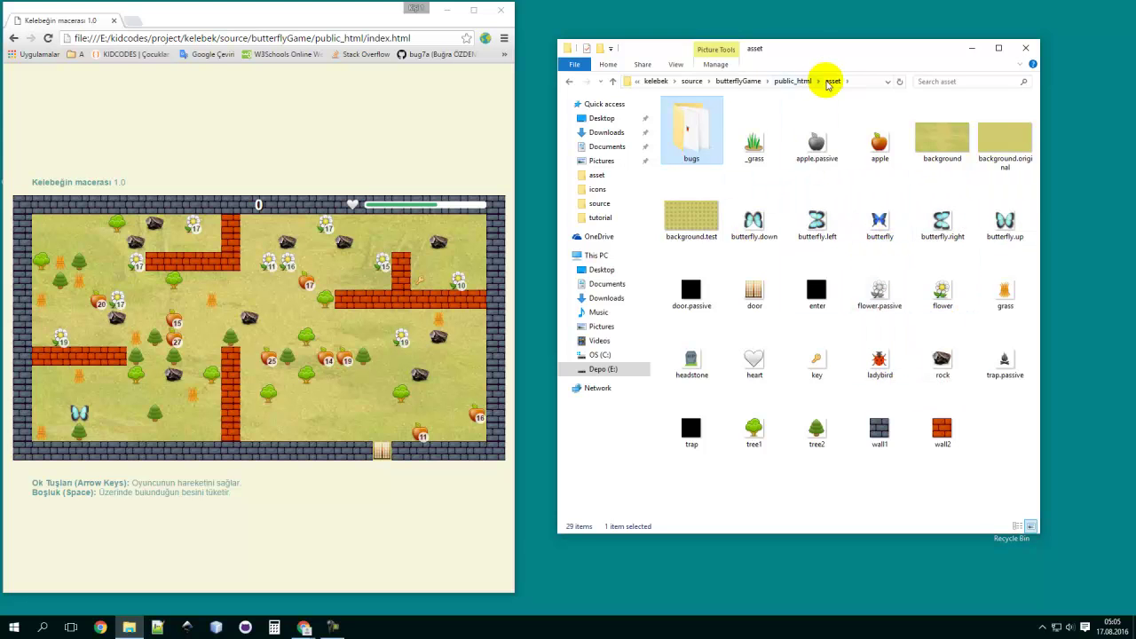
pyautogui.moveTo(851, 46); pyautogui.dragTo(803, 45)
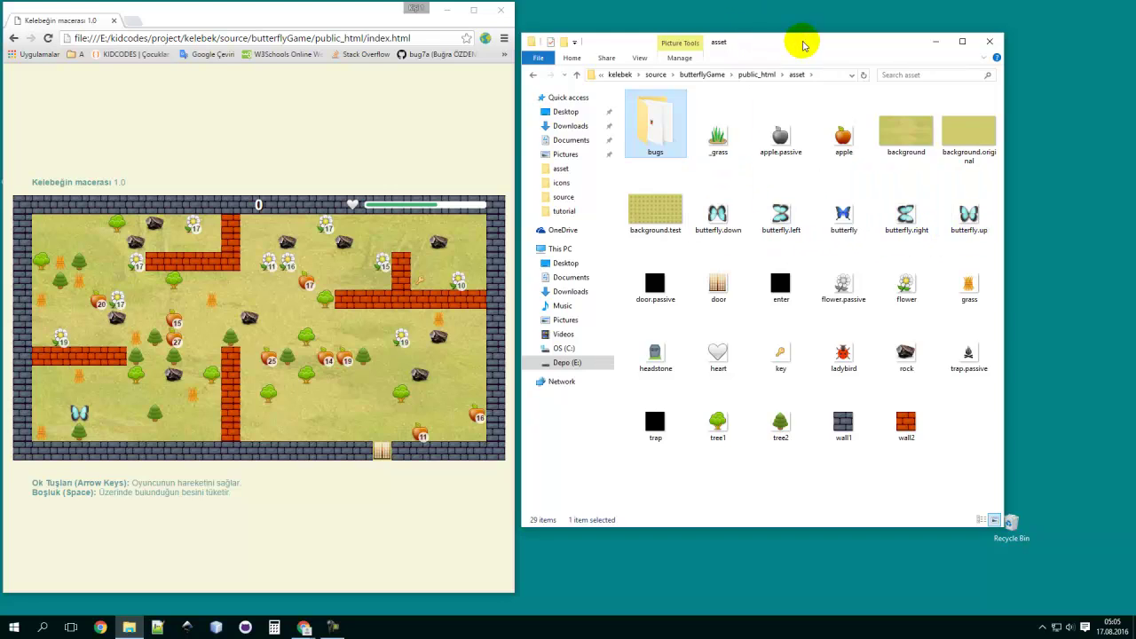
pyautogui.moveTo(802, 41); pyautogui.dragTo(486, 52)
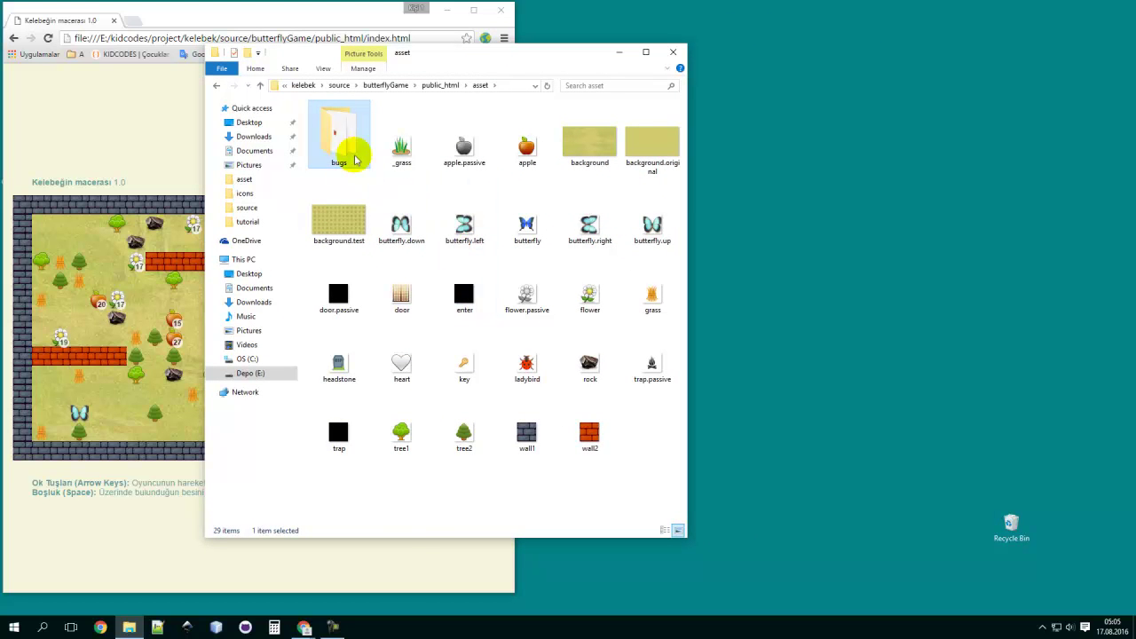
# Create a new folder named player inside the asset folder.
pyautogui.rightClick(381, 483)
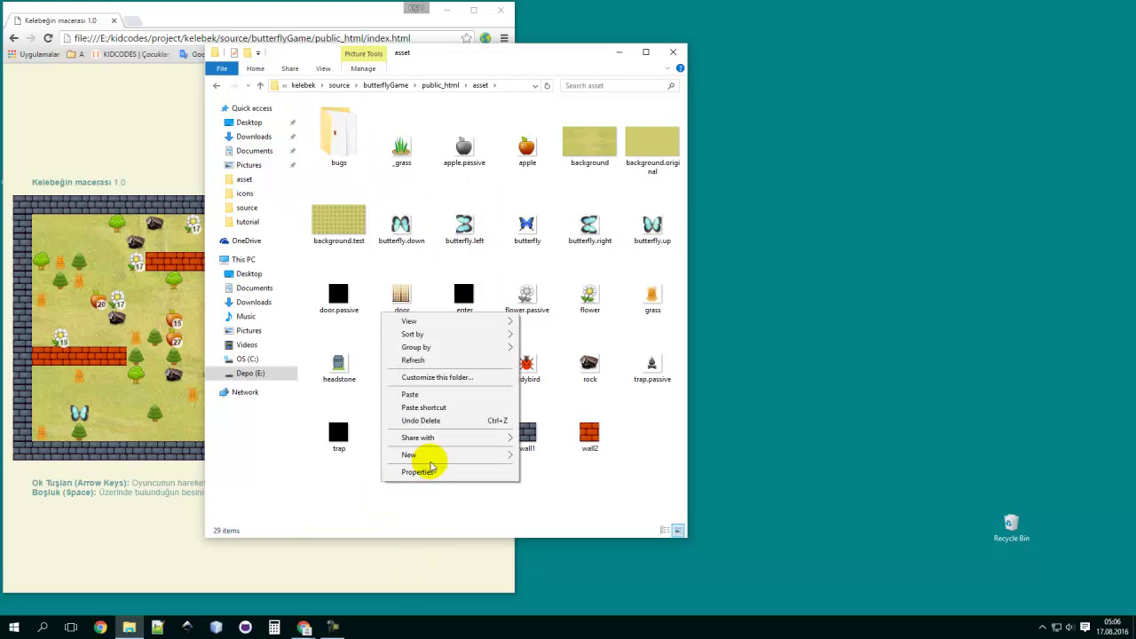
pyautogui.moveTo(424, 456)
pyautogui.click(539, 459)
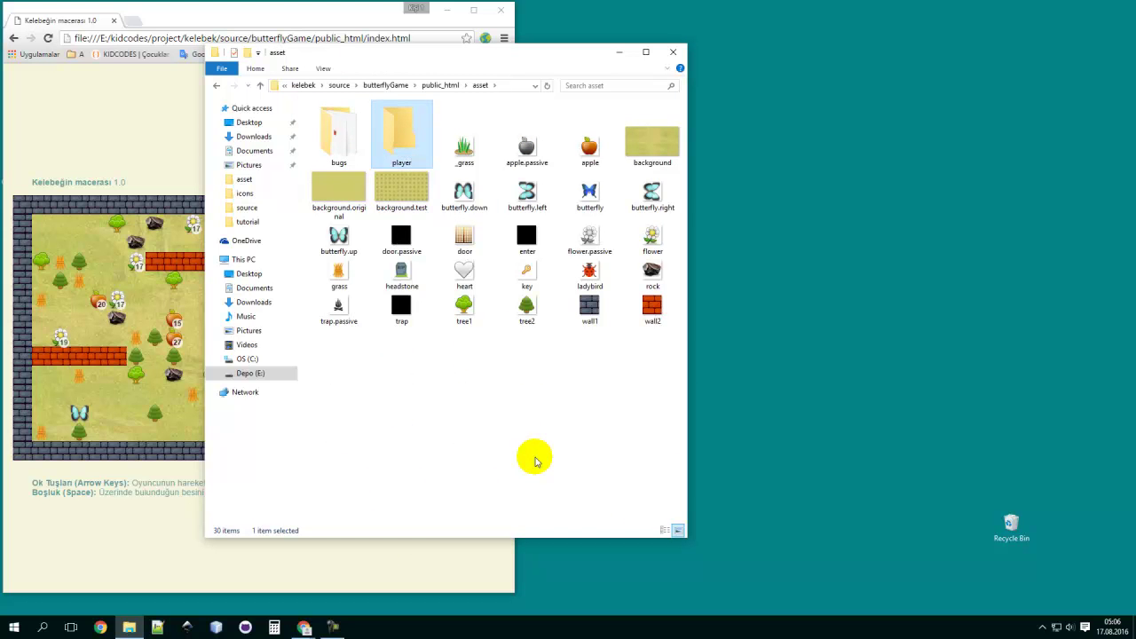
# Move butterfly.down, butterfly.left, butterfly, butterfly.right, butterfly.up and ladybird from the asset folder into the player folder.
pyautogui.click(456, 201)
pyautogui.keyDown('ctrl'); pyautogui.click(543, 203); pyautogui.keyUp('ctrl')
pyautogui.keyDown('ctrl'); pyautogui.click(590, 193); pyautogui.keyUp('ctrl')
pyautogui.keyDown('ctrl'); pyautogui.click(657, 202); pyautogui.keyUp('ctrl')
pyautogui.keyDown('ctrl'); pyautogui.click(339, 238); pyautogui.keyUp('ctrl')
pyautogui.keyDown('ctrl'); pyautogui.click(588, 271); pyautogui.keyUp('ctrl')
pyautogui.moveTo(589, 271); pyautogui.dragTo(408, 147)
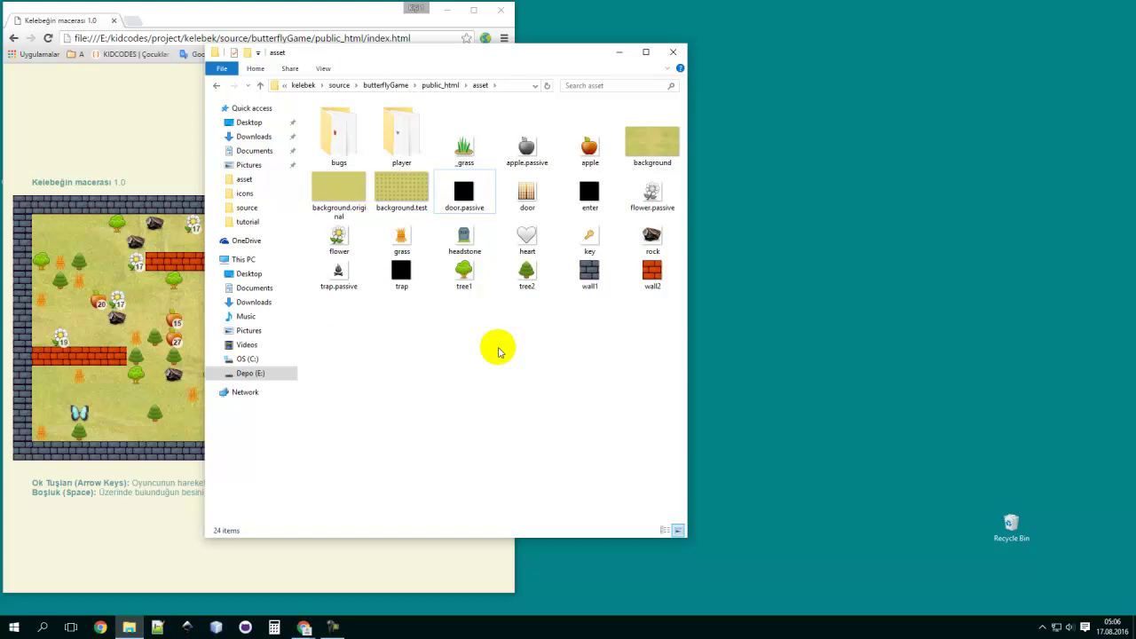
# Open the player folder and rename butterfly.down as player1.down.
pyautogui.doubleClick(414, 133)
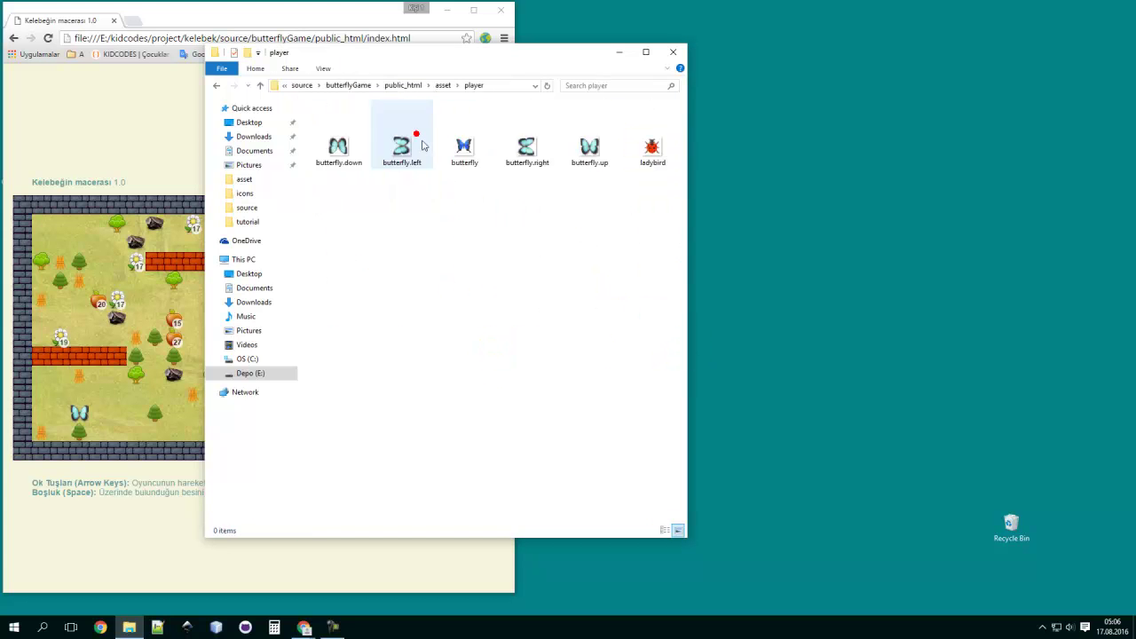
pyautogui.click(333, 167)
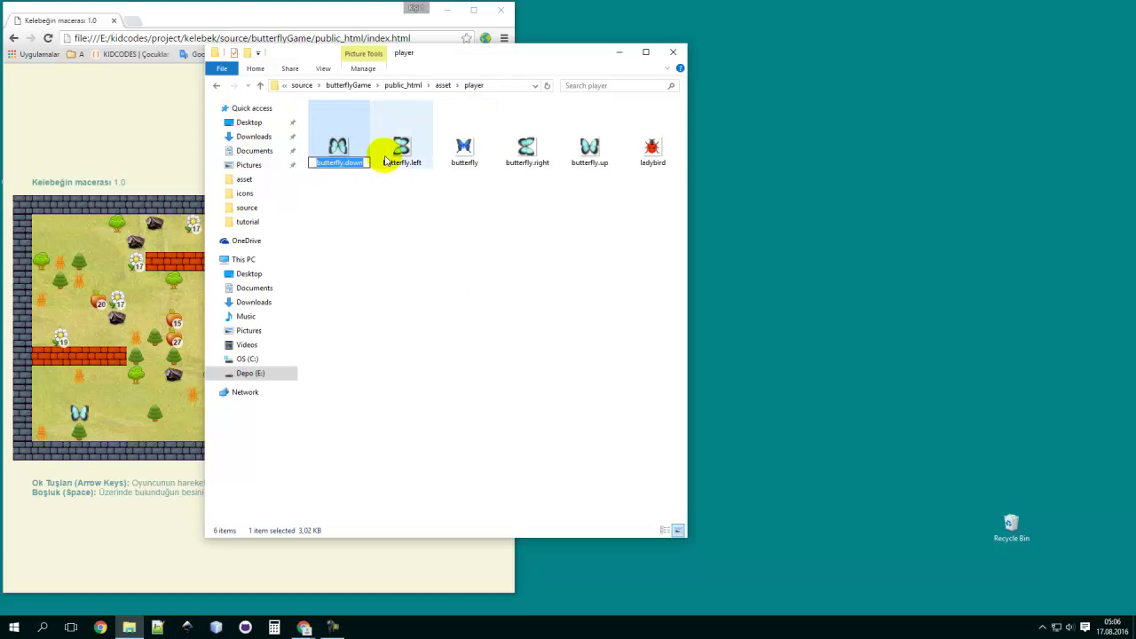
pyautogui.doubleClick(342, 164)
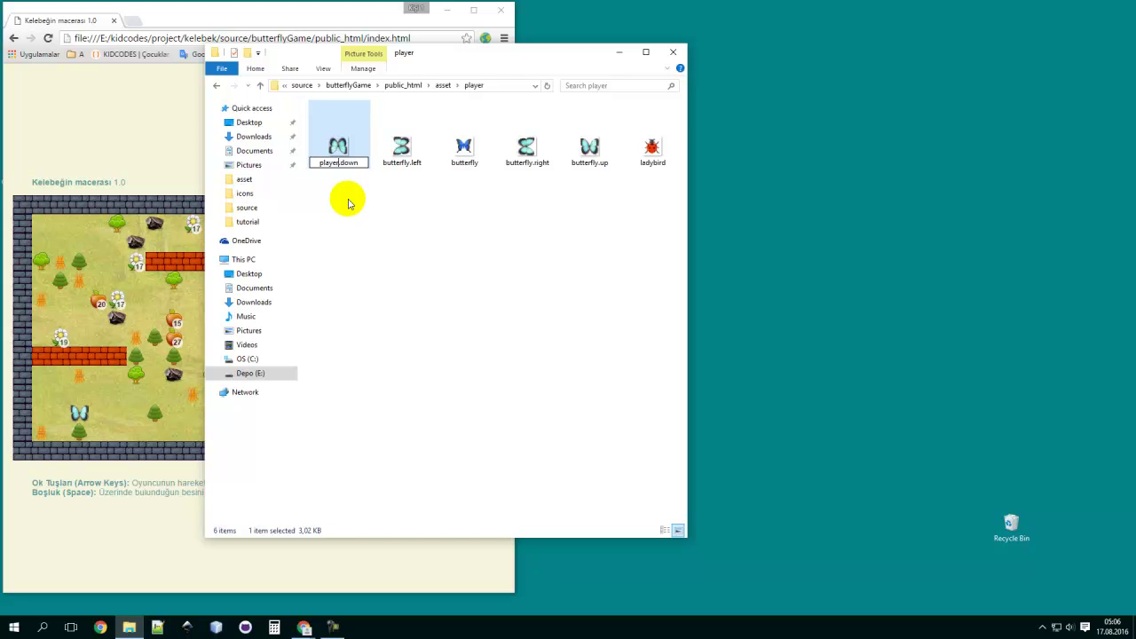
pyautogui.press('Return')
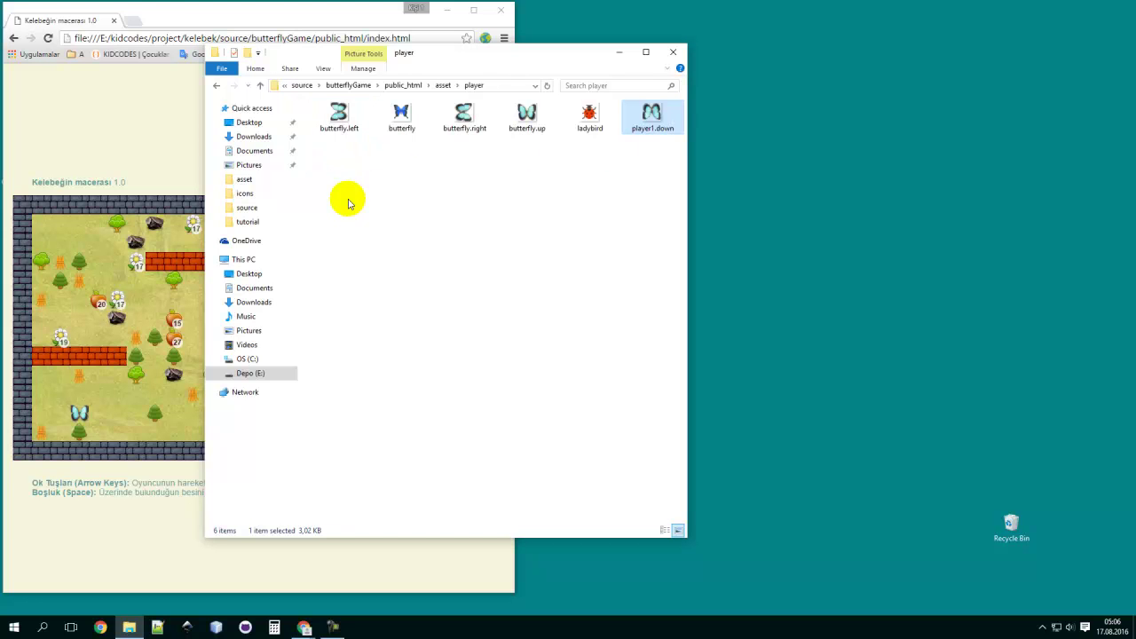
# Rename butterfly.up in the player folder as player1.up.
pyautogui.click(524, 129)
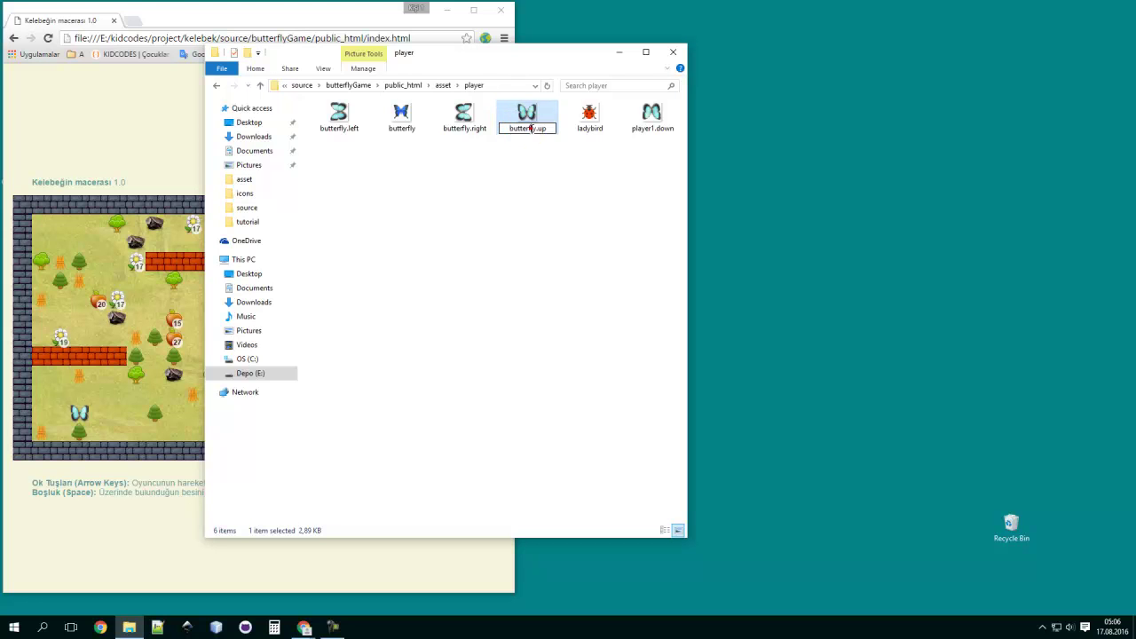
pyautogui.moveTo(536, 128); pyautogui.dragTo(458, 133)
pyautogui.write('player1')
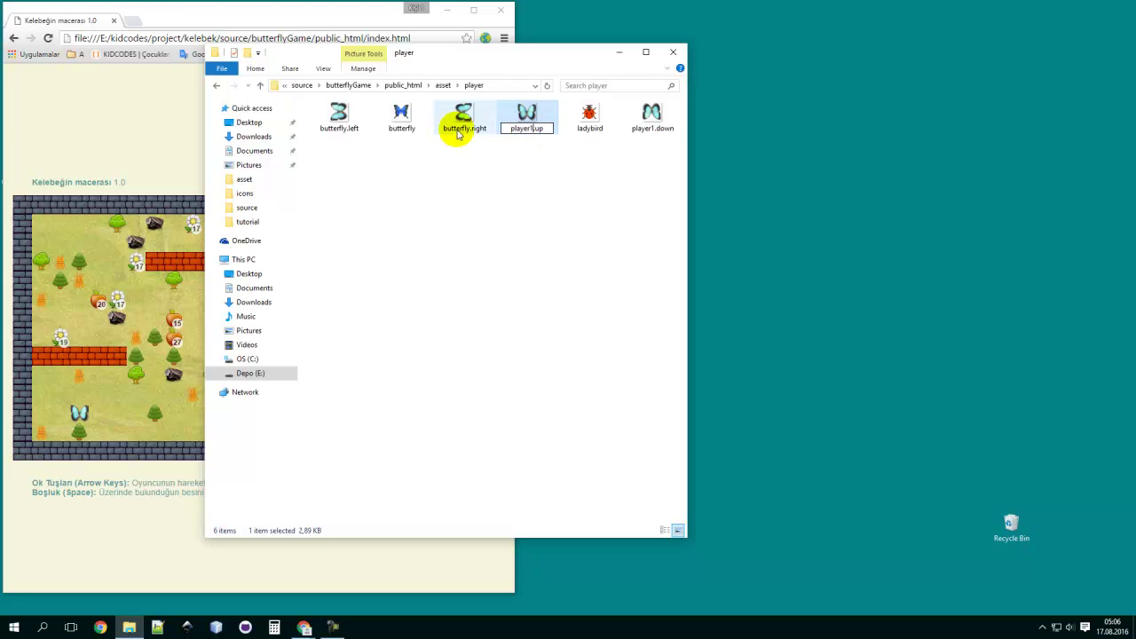
pyautogui.press('Return')
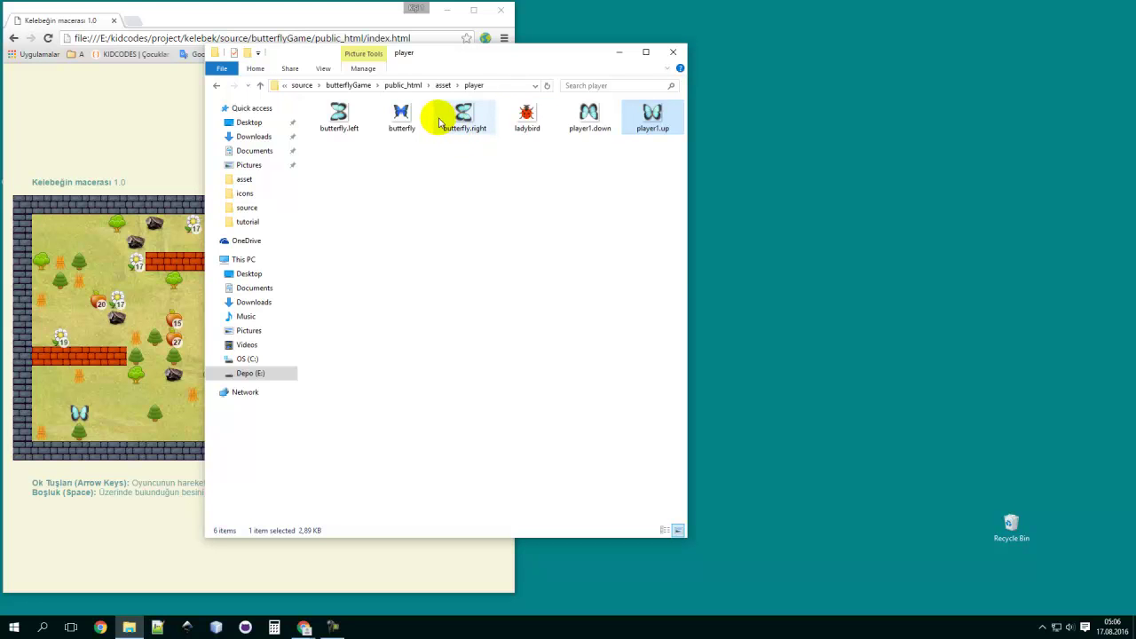
# Launch NetBeans IDE and move the player folder window beside the game page.
pyautogui.click(215, 628)
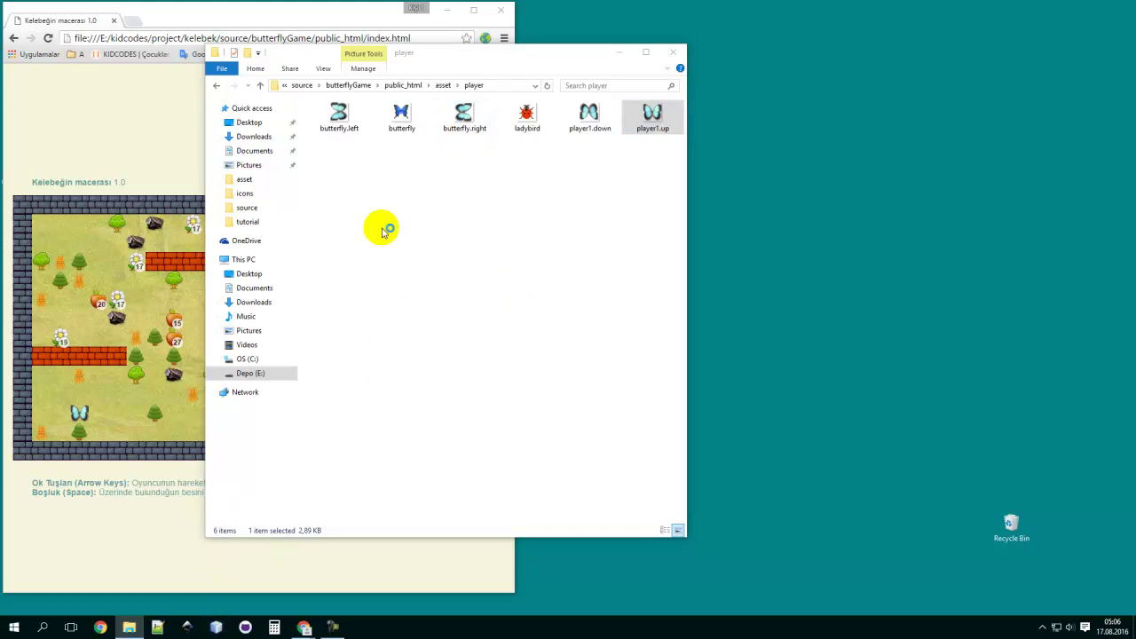
pyautogui.moveTo(445, 49); pyautogui.dragTo(796, 45)
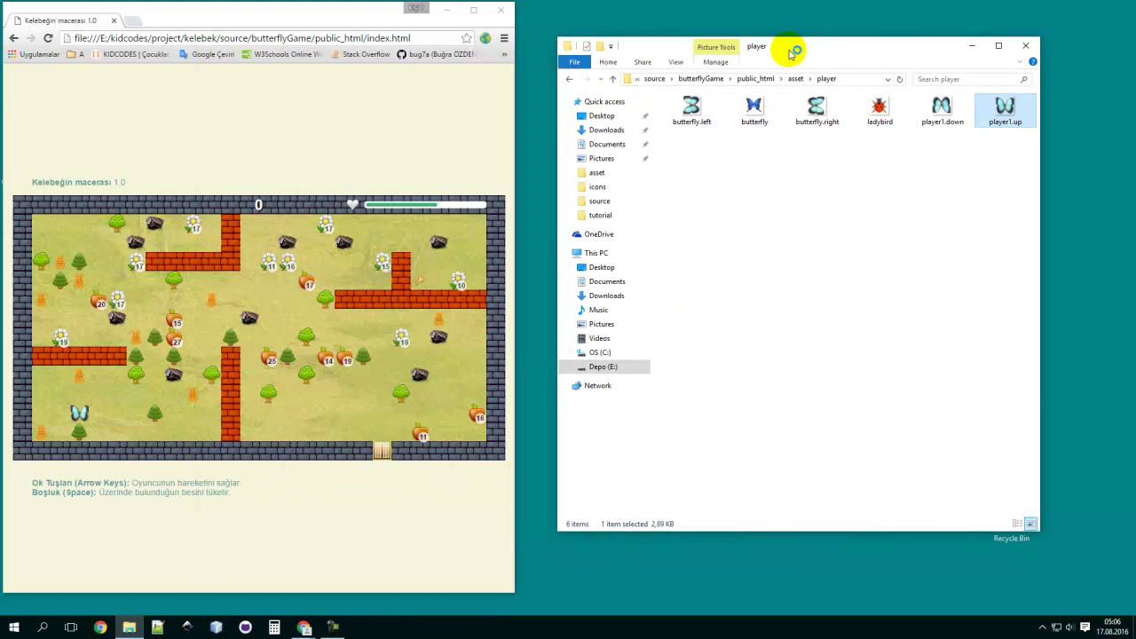
# Open the name of butterfly.right in the player folder for editing.
pyautogui.click(813, 124)
pyautogui.rightClick(813, 118)
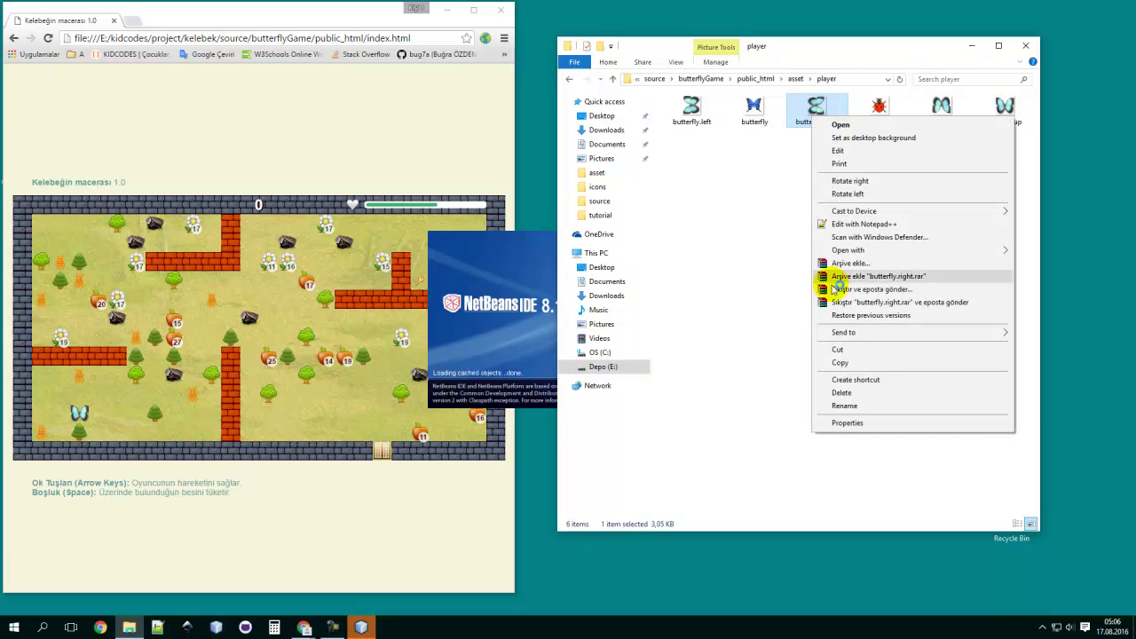
pyautogui.click(847, 406)
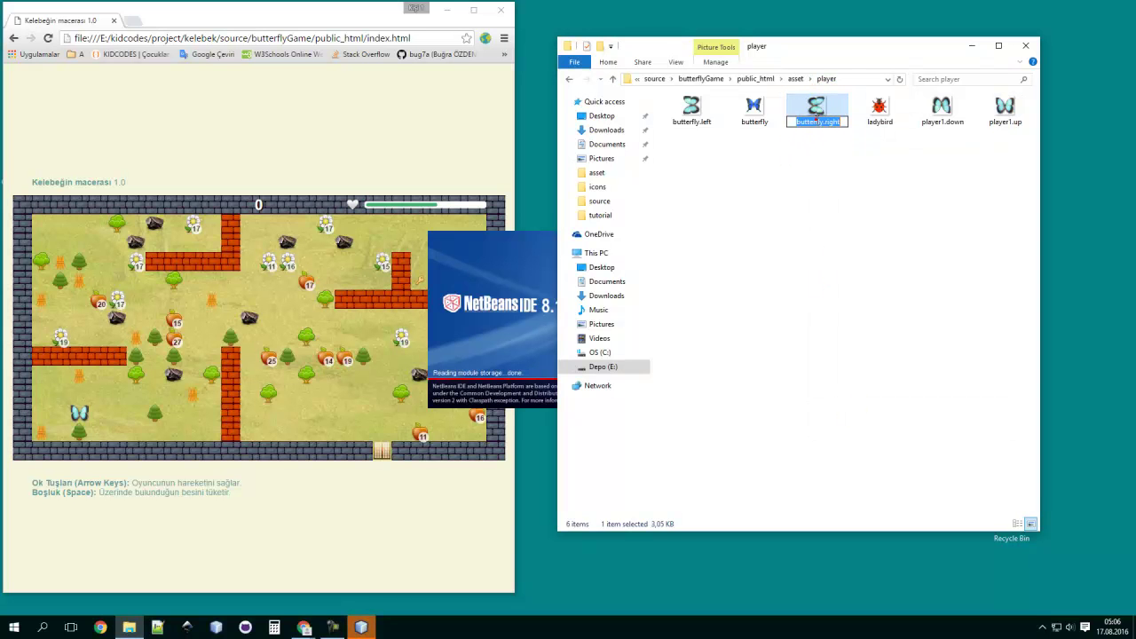